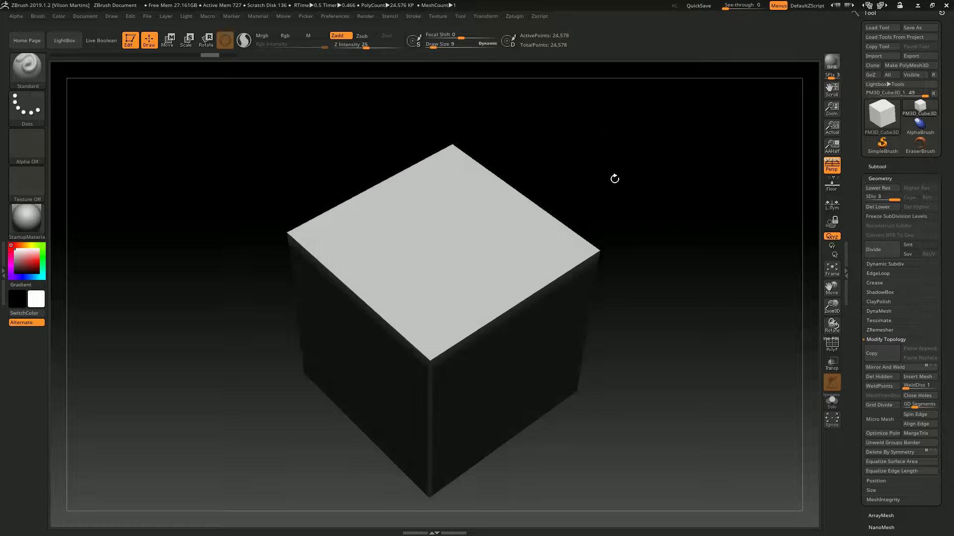
- Sculpt a wavy stroke across the cube's top face and smooth part of it with a draw size of 42
left_click_drag(595, 139, 588, 159, "alt")
mouse_move(380, 200)
left_mouse_down()
mouse_move(403, 273)
mouse_move(529, 279)
left_mouse_up()
key("s")
mouse_move(442, 235)
left_mouse_down()
mouse_move(450, 236)
mouse_move(377, 219)
mouse_move(453, 254)
left_mouse_up()
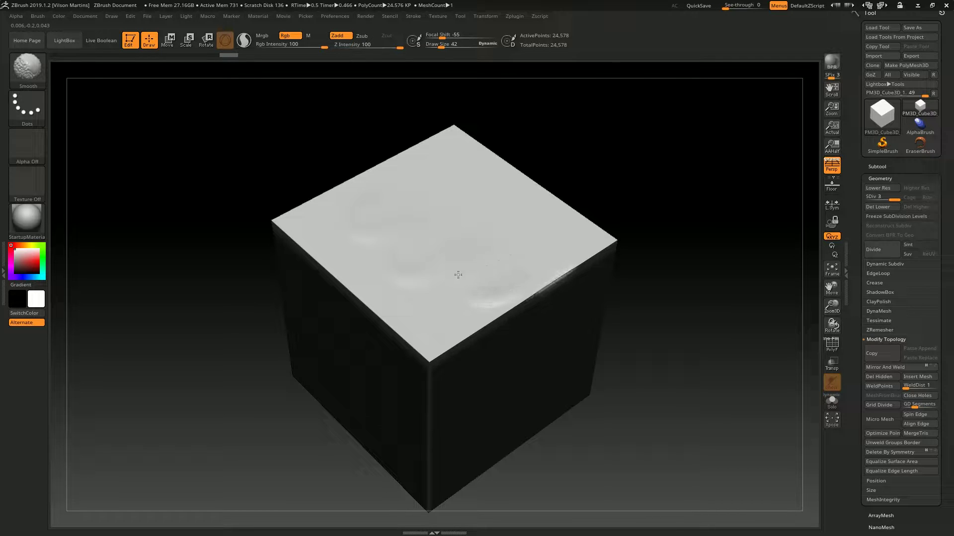
- Examine the smoothed top face from several angles, with the wireframe display toggled on and off
mouse_move(450, 235)
right_mouse_down()
mouse_move(545, 138)
mouse_move(449, 161)
right_mouse_up()
key("shift+f")
key("shift+f")
right_click_drag(495, 207, 398, 234)
right_click_drag(603, 151, 441, 221)
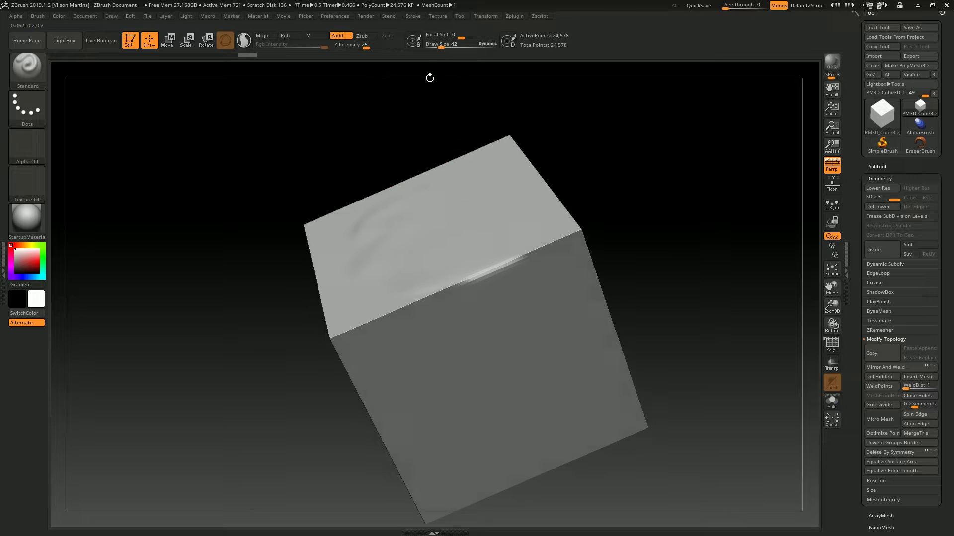
right_click_drag(427, 83, 683, 88)
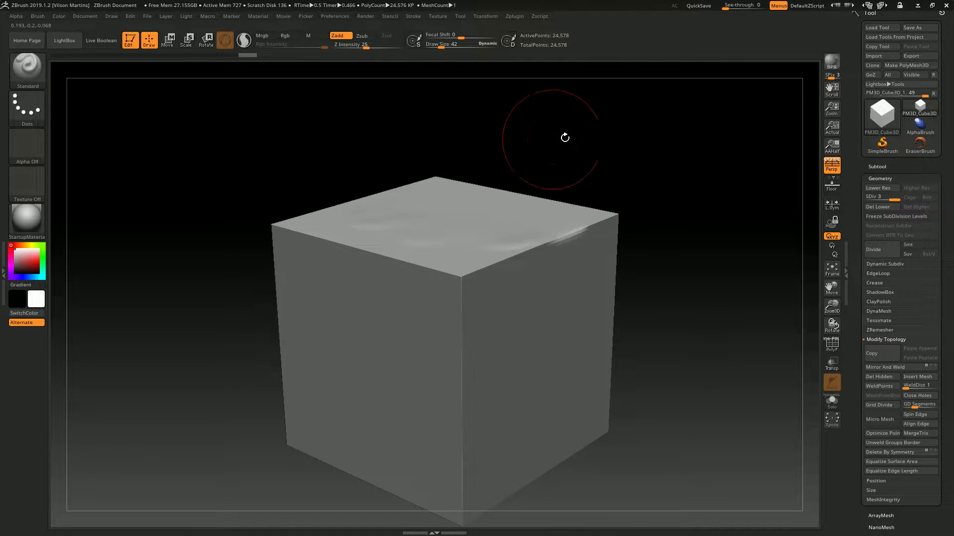
- Drop the cube one subdivision level and return it to the higher level
key("shift+d")
left_click_drag(638, 138, 525, 133)
key("d")
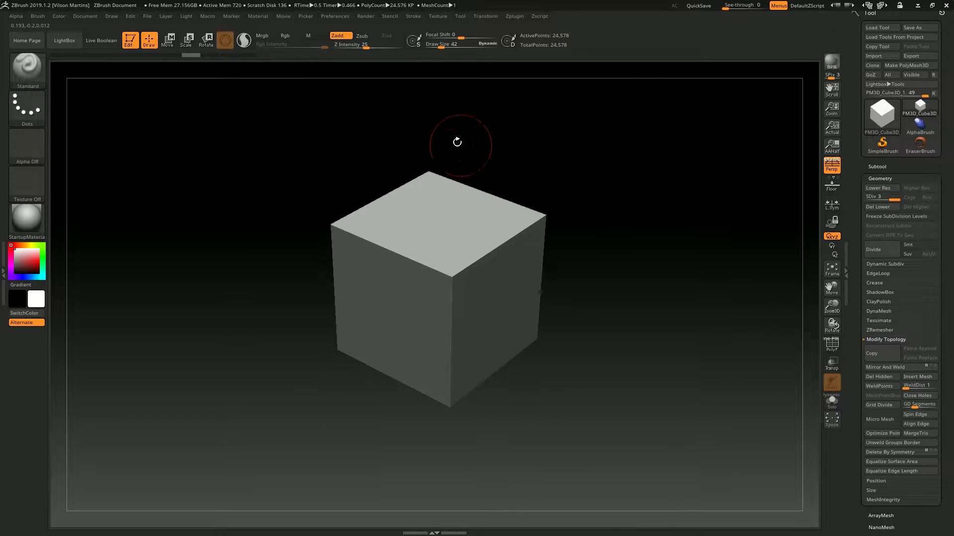
- Subdivide the cube once more to level 4 and set the draw size to 12
left_click(28, 71)
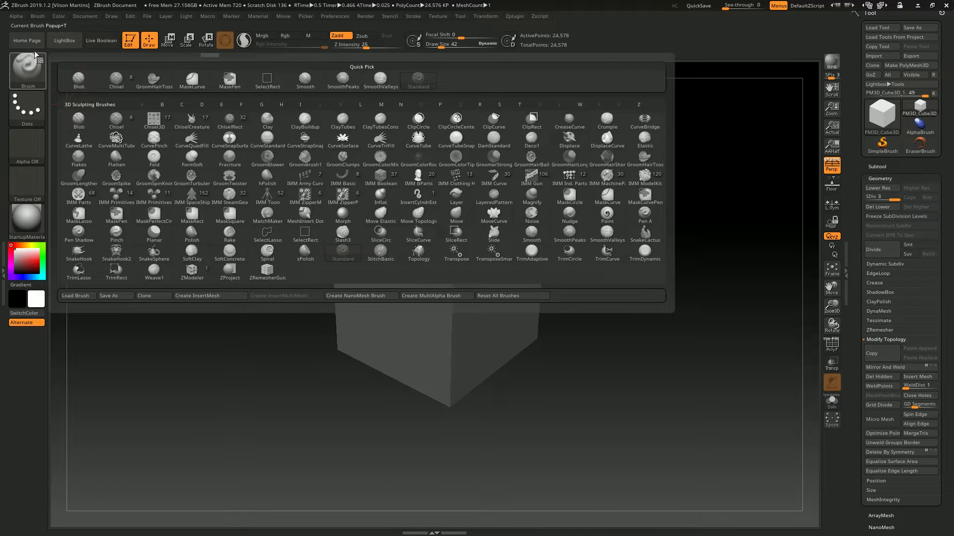
key("s")
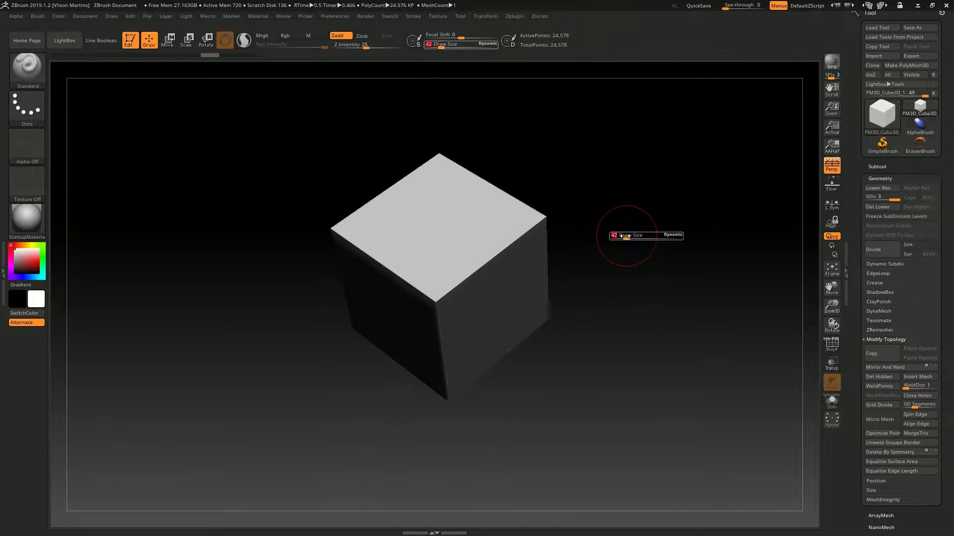
left_click_drag(573, 156, 636, 145)
key("ctrl+d")
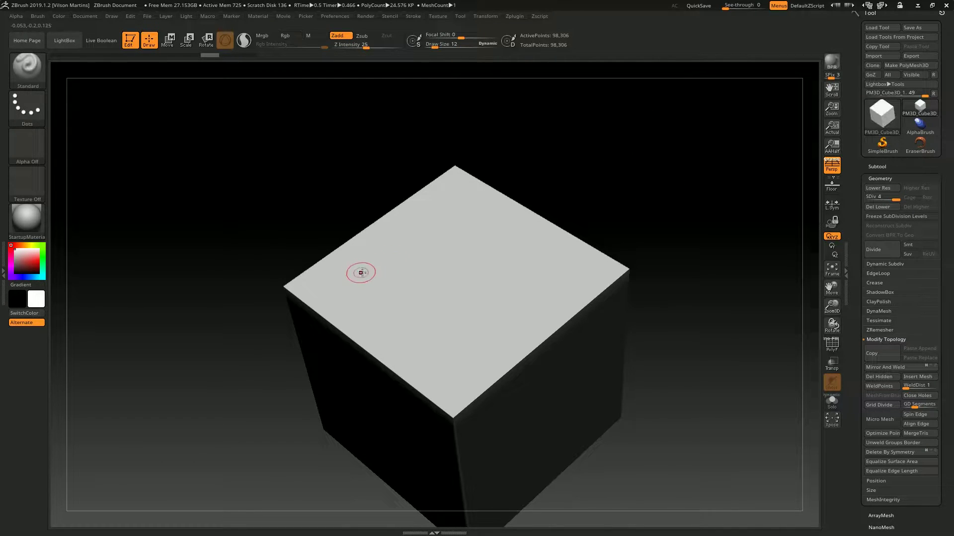
mouse_move(566, 143)
left_mouse_down()
mouse_move(566, 153)
mouse_move(551, 143)
left_mouse_up()
- Set the Z Intensity to 51 and sculpt two parallel wavy ridges on the cube's top face with the Standard brush
mouse_move(354, 244)
left_mouse_down()
mouse_move(362, 288)
mouse_move(399, 271)
left_mouse_up()
key("ctrl+z")
left_click(381, 46)
mouse_move(342, 265)
left_mouse_down()
mouse_move(407, 258)
mouse_move(473, 358)
left_mouse_up()
left_click_drag(626, 193, 490, 261)
mouse_move(385, 183)
left_mouse_down()
mouse_move(432, 191)
mouse_move(476, 263)
mouse_move(521, 291)
left_mouse_up()
- Assign SmoothPeaks as the smoothing brush and bring the two wavy ridges into close view
mouse_move(590, 204)
left_mouse_down()
mouse_move(506, 136)
mouse_move(242, 125)
left_mouse_up()
left_click(28, 68)
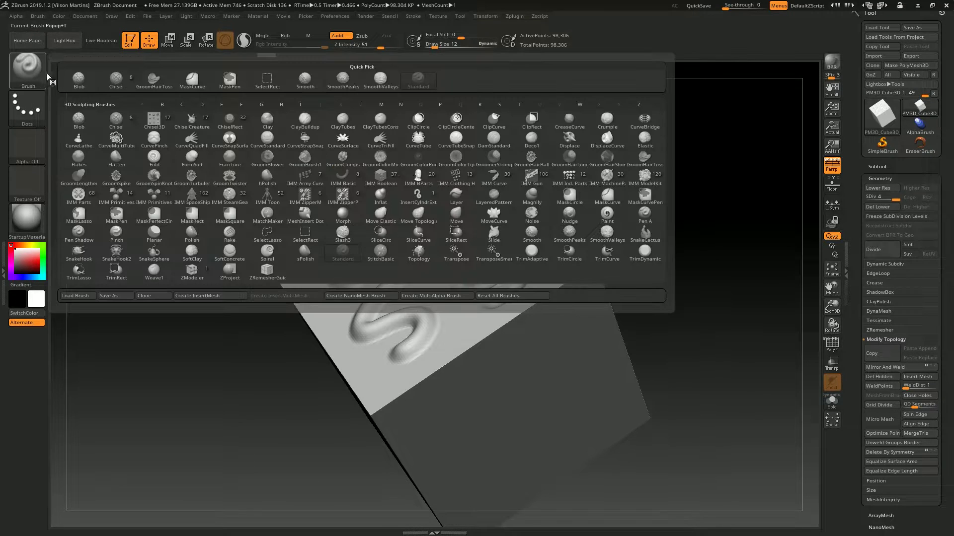
left_click(593, 240)
left_click(551, 260)
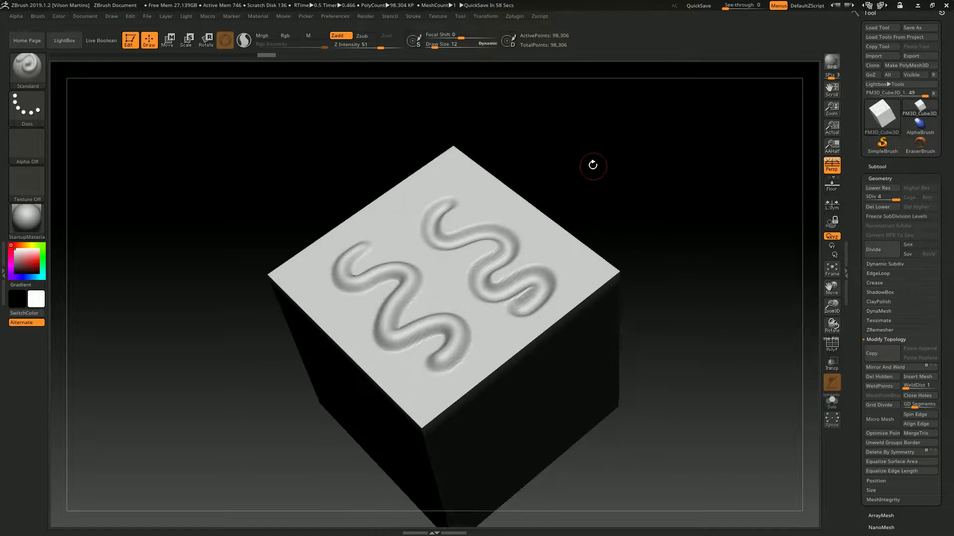
left_click_drag(603, 166, 582, 194, "alt")
left_click_drag(581, 155, 601, 128, "alt")
key("shift")
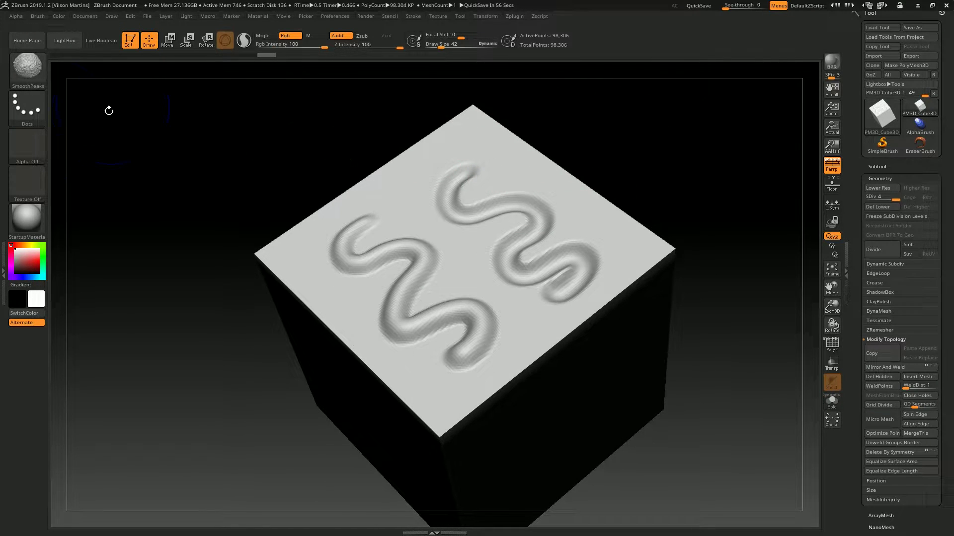
- Smooth the wavy ridge nearer the top face's left corner with SmoothPeaks at a draw size of 30
mouse_move(396, 177)
right_mouse_down("ctrl")
mouse_move(416, 220)
mouse_move(407, 171)
right_mouse_up("ctrl")
mouse_move(375, 199)
left_mouse_down("shift")
mouse_move(332, 225)
mouse_move(407, 234)
mouse_move(398, 313)
mouse_move(497, 328)
mouse_move(488, 221)
mouse_move(431, 171)
left_mouse_up("shift")
right_click_drag(430, 170, 373, 119)
mouse_move(389, 194)
right_mouse_down()
mouse_move(388, 128)
mouse_move(365, 102)
right_mouse_up()
right_click_drag(362, 147, 382, 199)
mouse_move(438, 315)
left_mouse_down("shift")
mouse_move(445, 365)
mouse_move(346, 232)
mouse_move(397, 224)
left_mouse_up("shift")
- Smooth the second wavy ridge on the top face with SmoothPeaks and compare both ridges
right_click_drag(619, 144, 577, 79)
left_click_drag(484, 125, 422, 148, "shift")
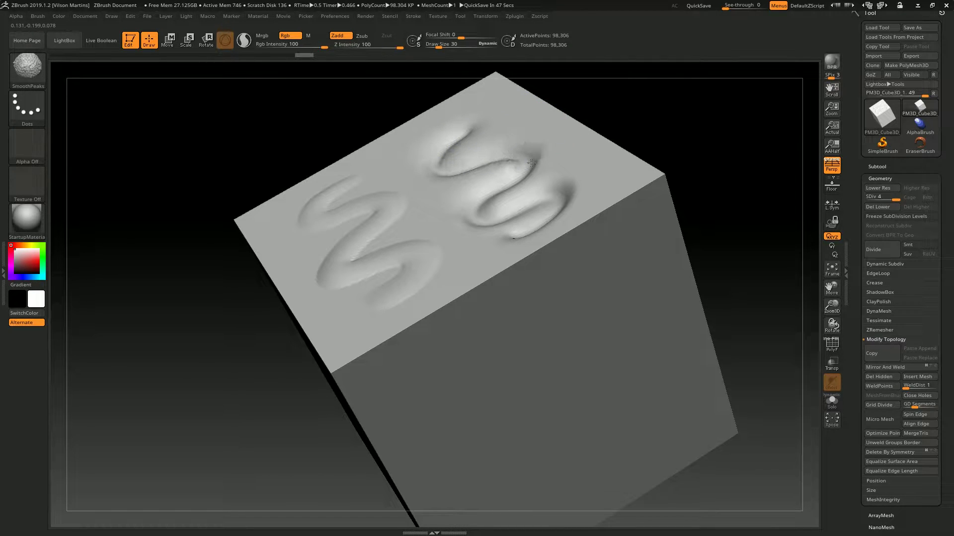
mouse_move(535, 206)
left_mouse_down("shift")
mouse_move(542, 213)
mouse_move(437, 145)
left_mouse_up("shift")
mouse_move(438, 145)
right_mouse_down()
mouse_move(623, 149)
mouse_move(586, 89)
right_mouse_up()
right_click_drag(313, 109, 367, 210)
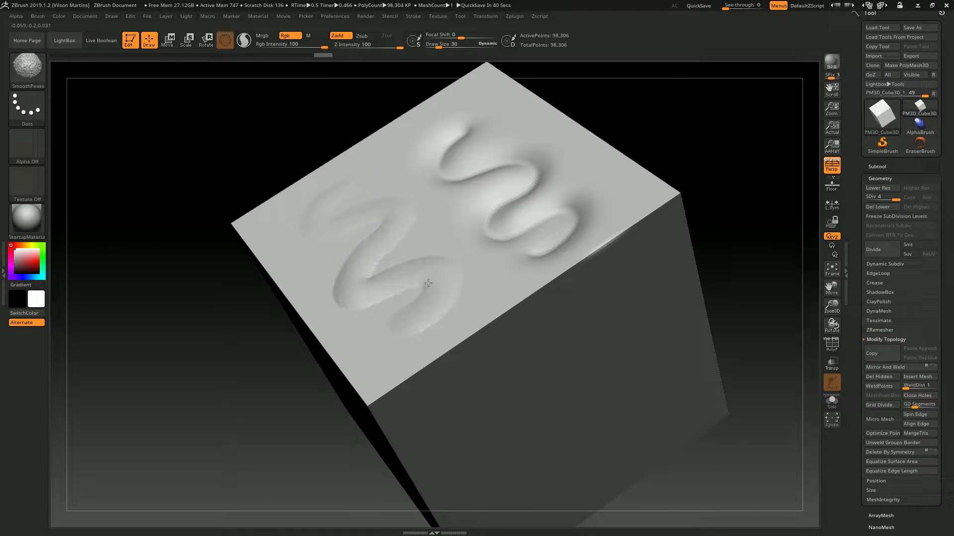
right_click_drag(290, 127, 434, 270)
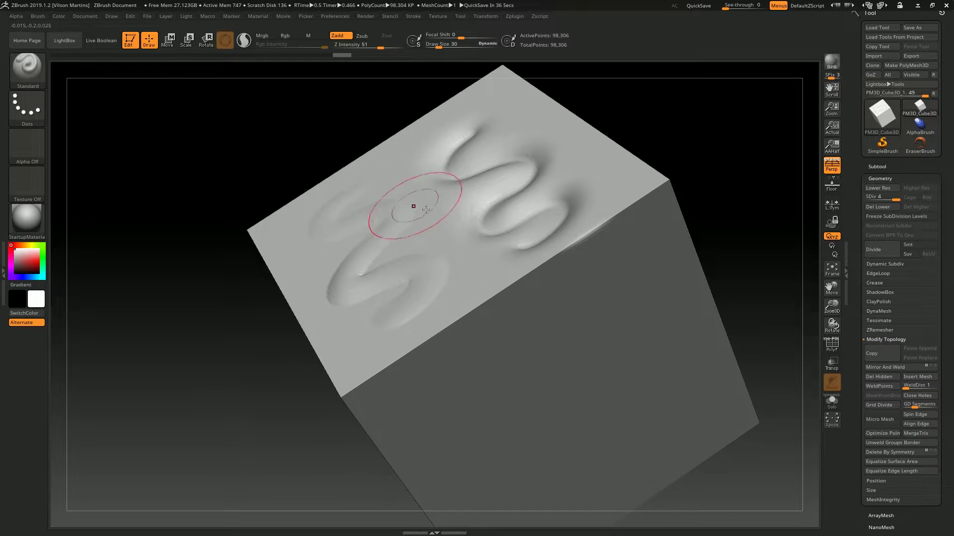
- Assign SmoothValleys as the smoothing brush
key("shift+b")
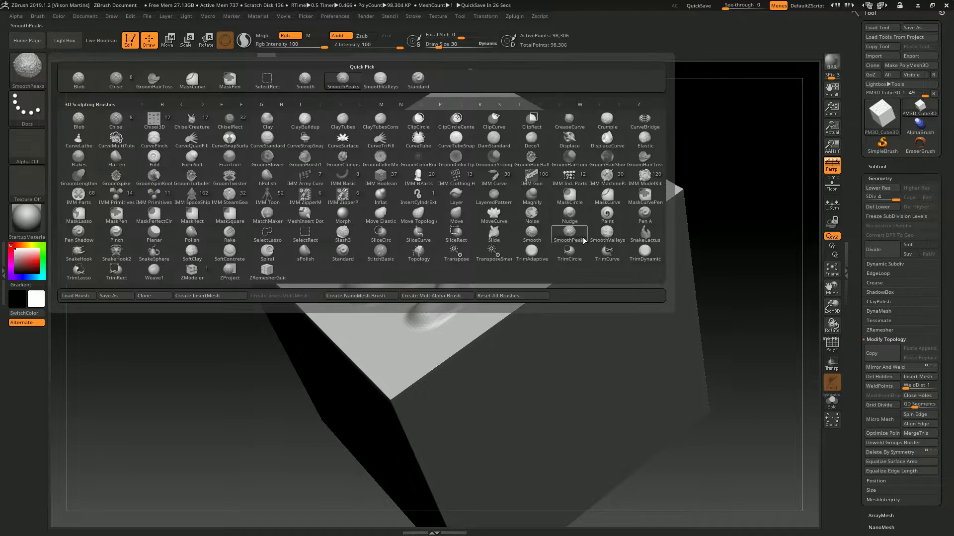
left_click(607, 234)
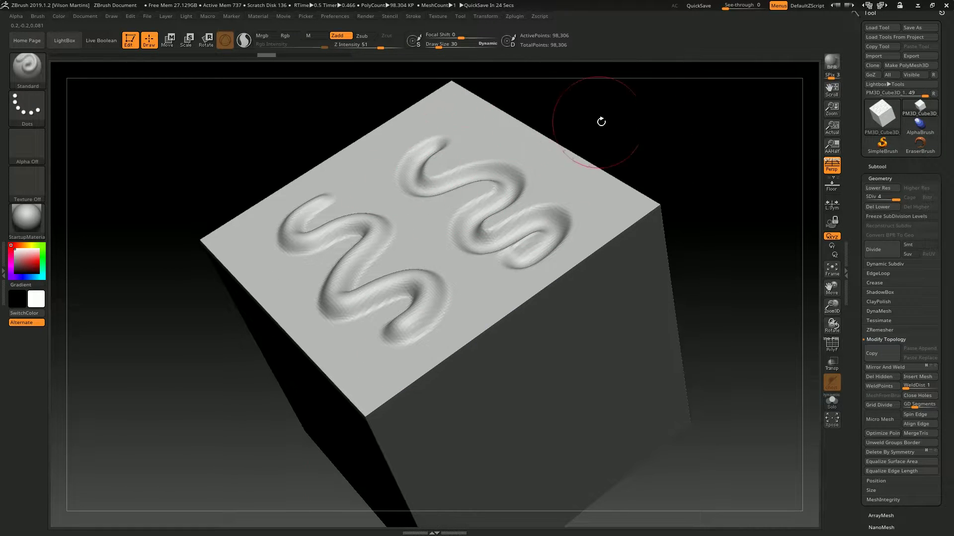
- Smooth both wavy ridges on the top face with SmoothValleys at a draw size of 30
mouse_move(456, 136)
left_mouse_down("shift")
mouse_move(419, 177)
mouse_move(462, 184)
mouse_move(470, 217)
mouse_move(526, 221)
mouse_move(552, 249)
mouse_move(465, 226)
mouse_move(298, 213)
mouse_move(367, 228)
mouse_move(357, 298)
mouse_move(381, 248)
left_mouse_up("shift")
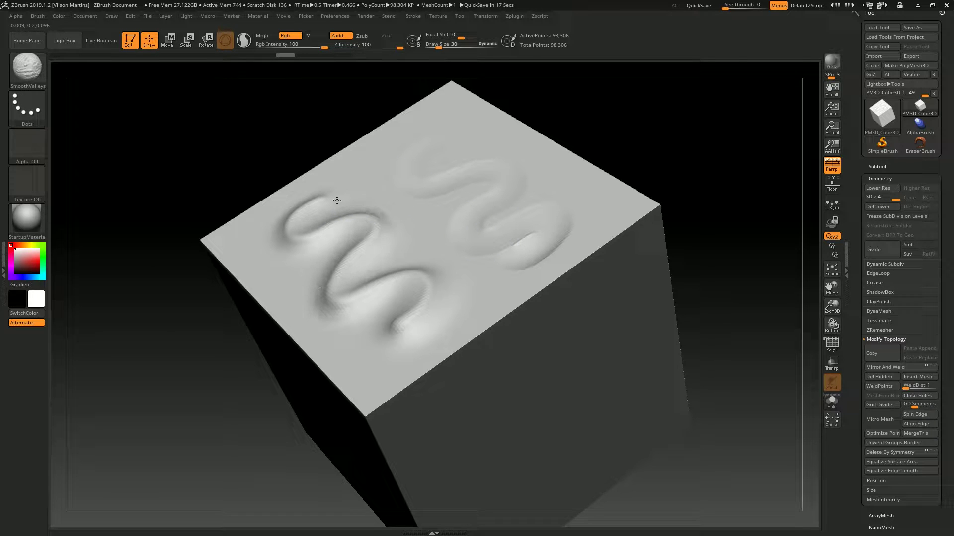
mouse_move(686, 129)
left_mouse_down()
mouse_move(411, 117)
mouse_move(324, 203)
mouse_move(298, 213)
left_mouse_up()
left_click_drag(311, 147, 362, 277)
mouse_move(624, 145)
left_mouse_down()
mouse_move(539, 135)
mouse_move(455, 149)
left_mouse_up()
key("shift")
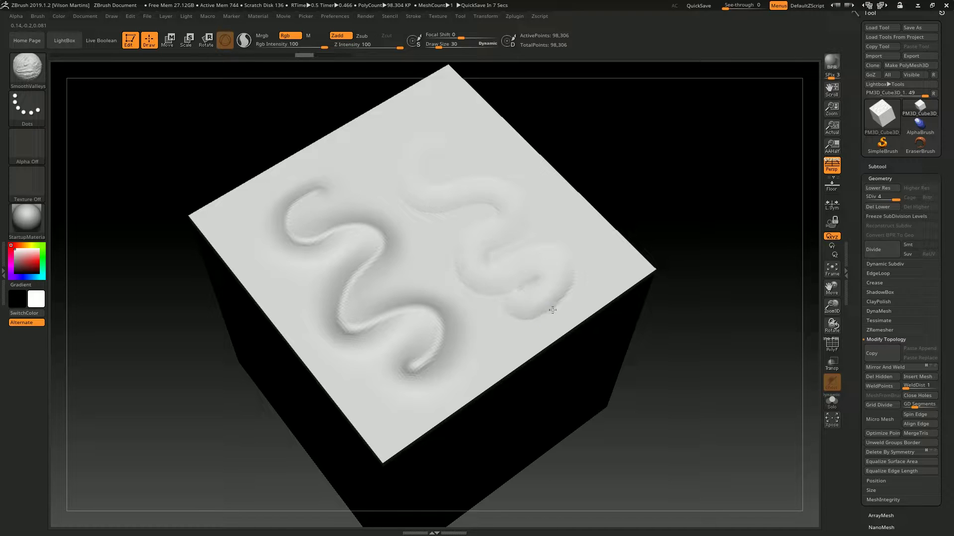
right_click_drag(546, 313, 487, 200)
- Undo the SmoothValleys strokes on both wavy ridges
key("ctrl+z")
key("ctrl+z")
key("ctrl+z")
right_click_drag(566, 179, 544, 185, "ctrl")
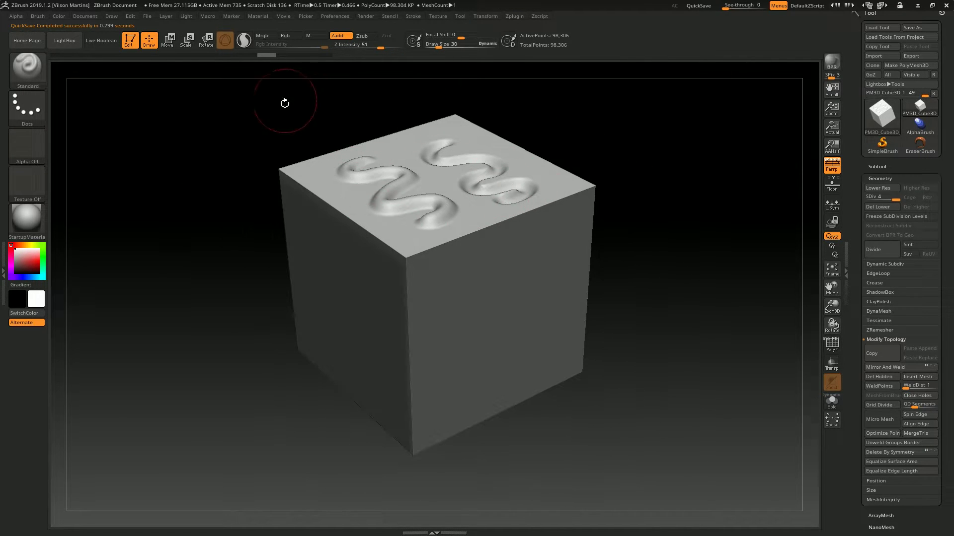
right_click_drag(284, 101, 268, 124, "alt")
- Browse the additional smoothing brushes in the Smooth folder of the LightBox brush library
left_click(27, 70)
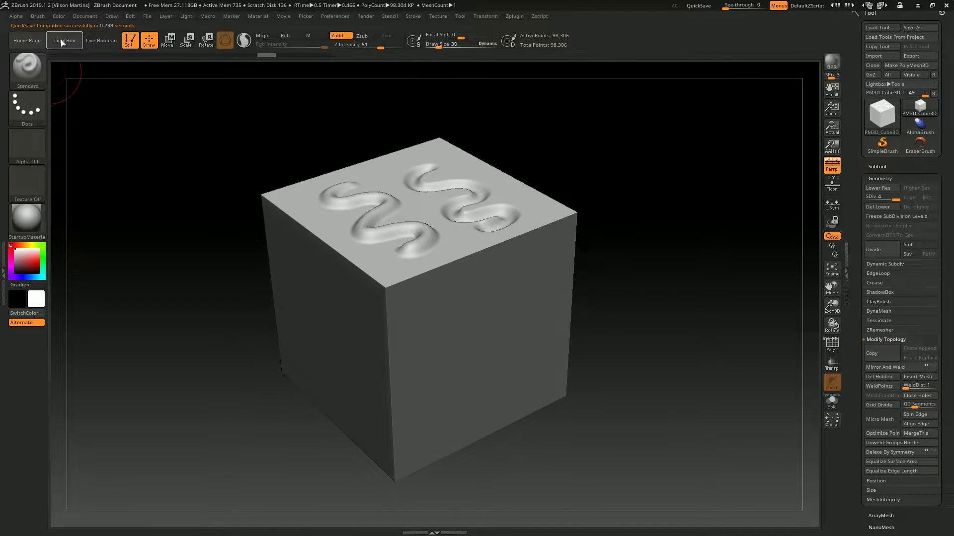
left_click(62, 44)
left_click(157, 67)
scroll(422, 174, "down", 5)
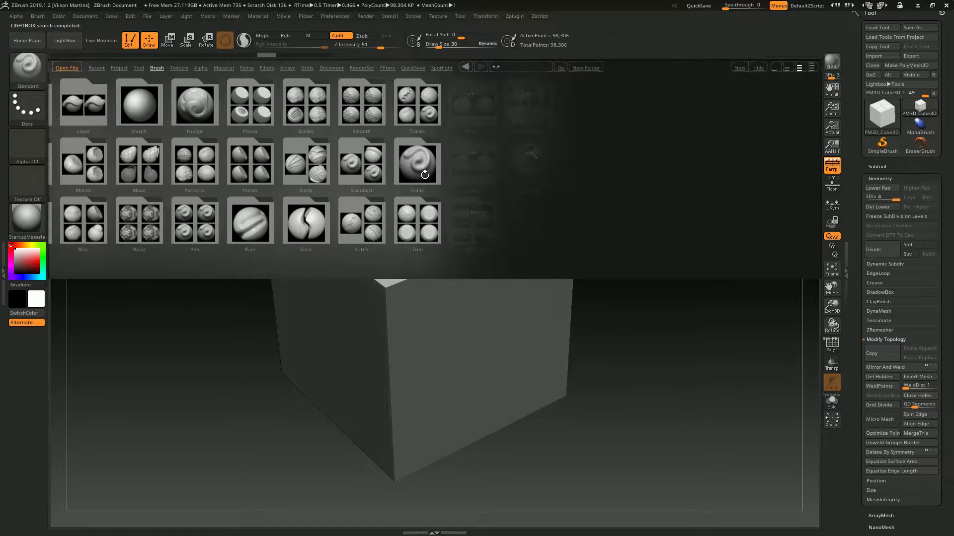
left_click(391, 111)
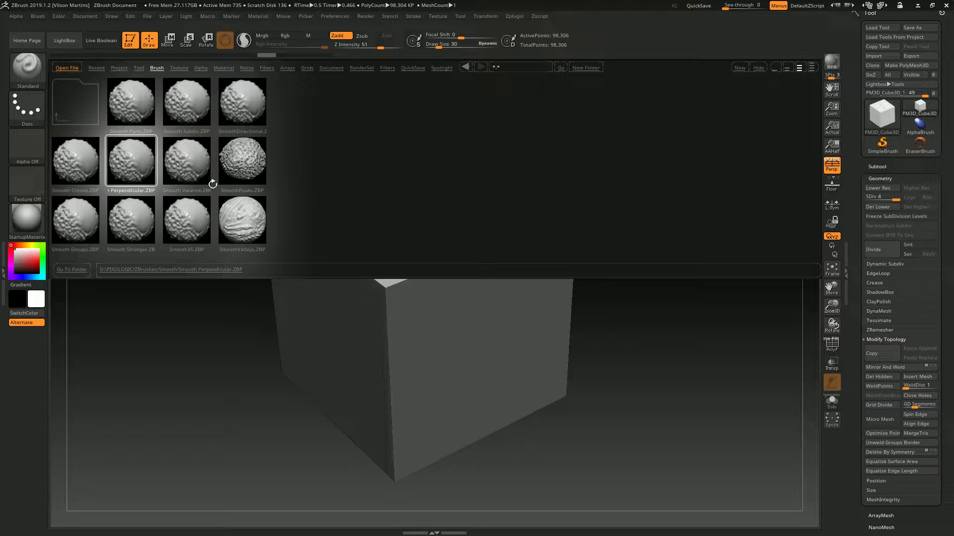
left_click(74, 41)
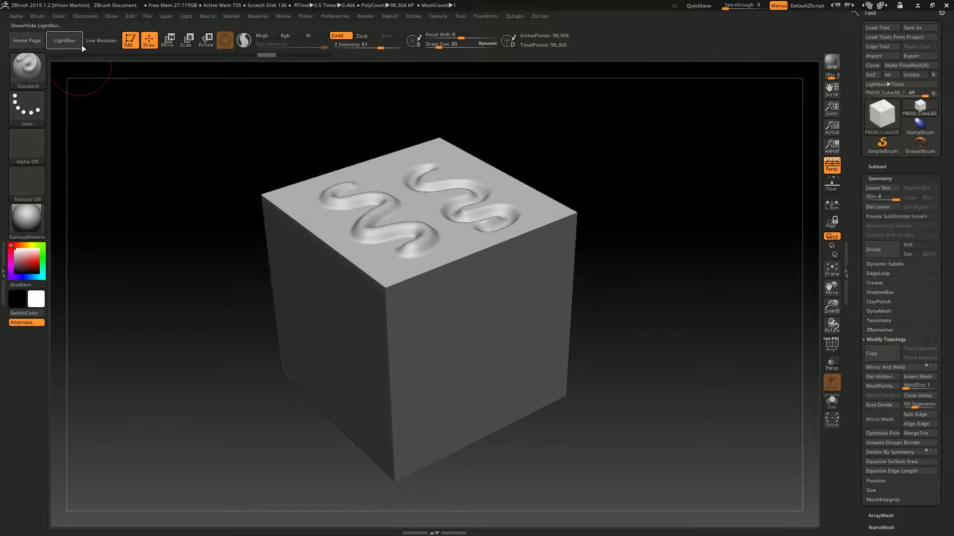
- Dock the Brush palette beside the canvas and expand its Smooth Brush Modifiers section
left_click(37, 16)
left_click(37, 20)
left_click_drag(82, 193, 84, 149)
left_click_drag(67, 216, 86, 176)
left_click_drag(52, 210, 86, 177)
- Compare the Standard and smoothing brush cursor sizes over the cube's top face at a draw size of 42
left_click_drag(457, 117, 500, 141)
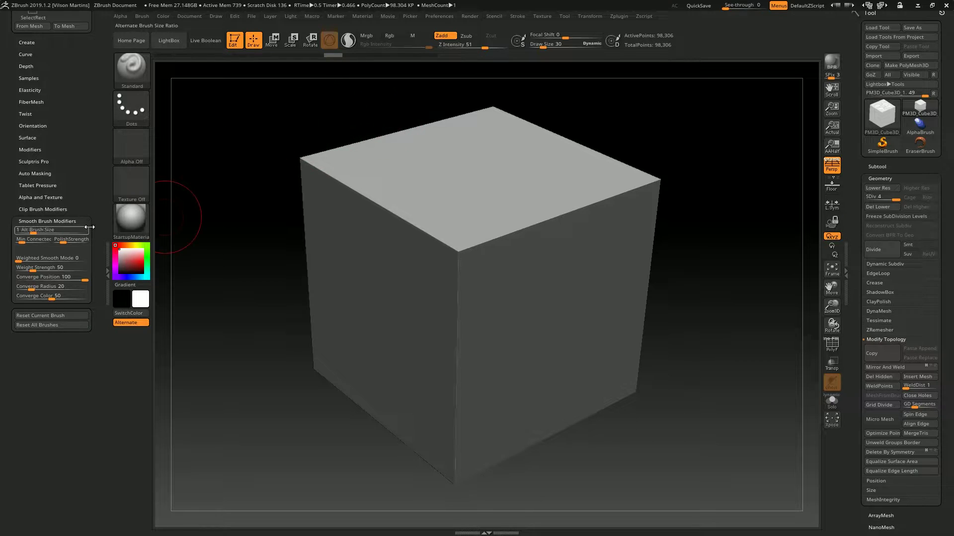
mouse_move(263, 136)
left_mouse_down()
mouse_move(609, 132)
mouse_move(560, 145)
mouse_move(612, 93)
mouse_move(617, 128)
mouse_move(667, 141)
mouse_move(662, 155)
left_mouse_up()
key("shift")
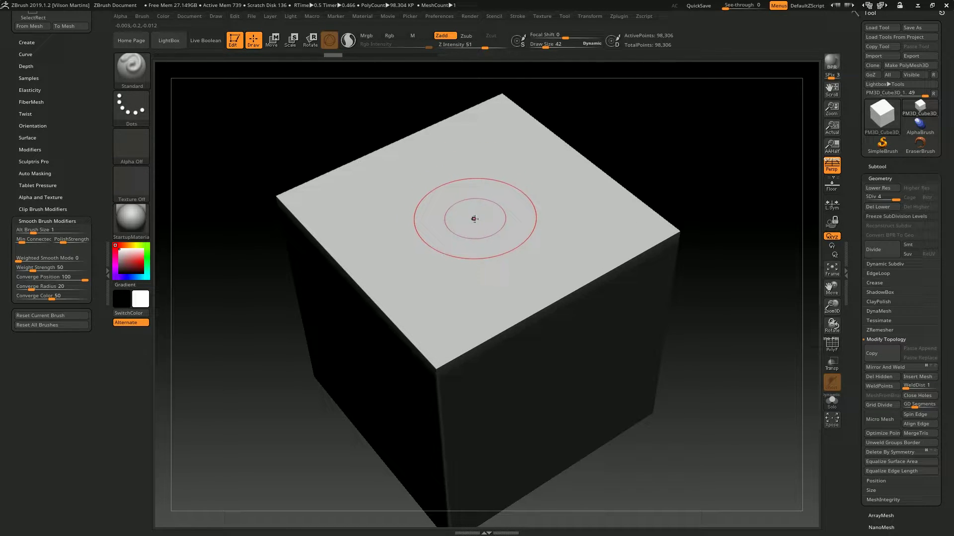
key("shift")
key("shift")
key("shift")
key("shift")
key("shift")
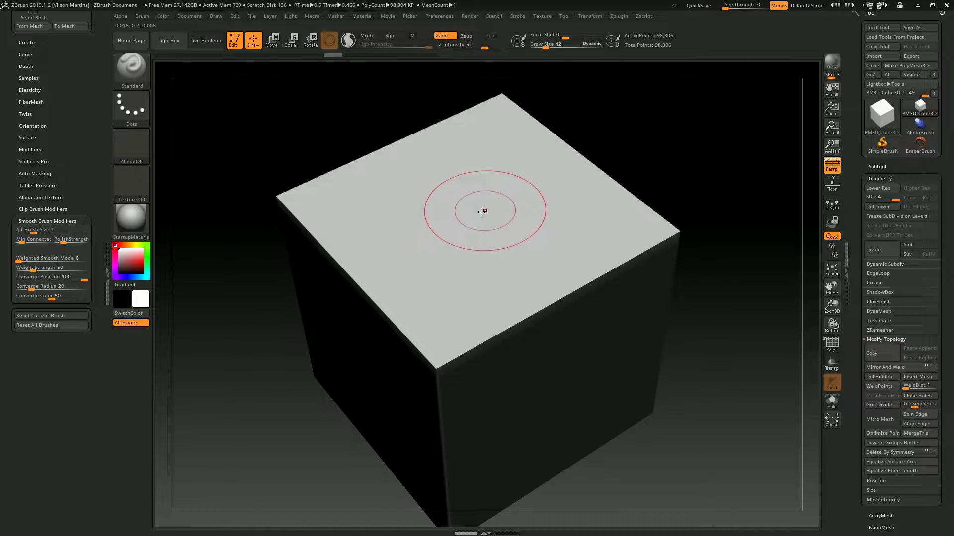
- Try Alt Brush Size values of 2 and 4, previewing the smoothing brush cursor over the cube
mouse_move(34, 231)
left_mouse_down()
mouse_move(63, 231)
mouse_move(51, 231)
left_mouse_up()
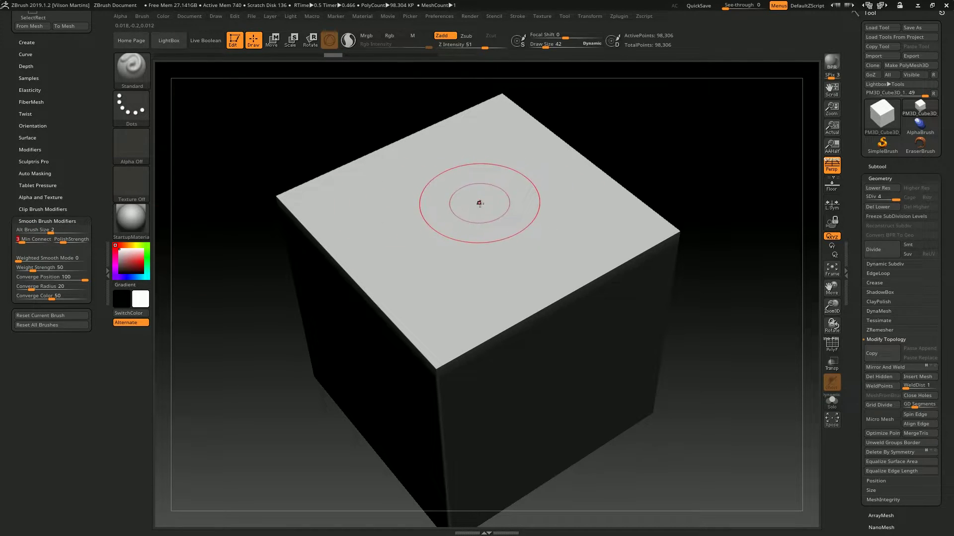
key("shift")
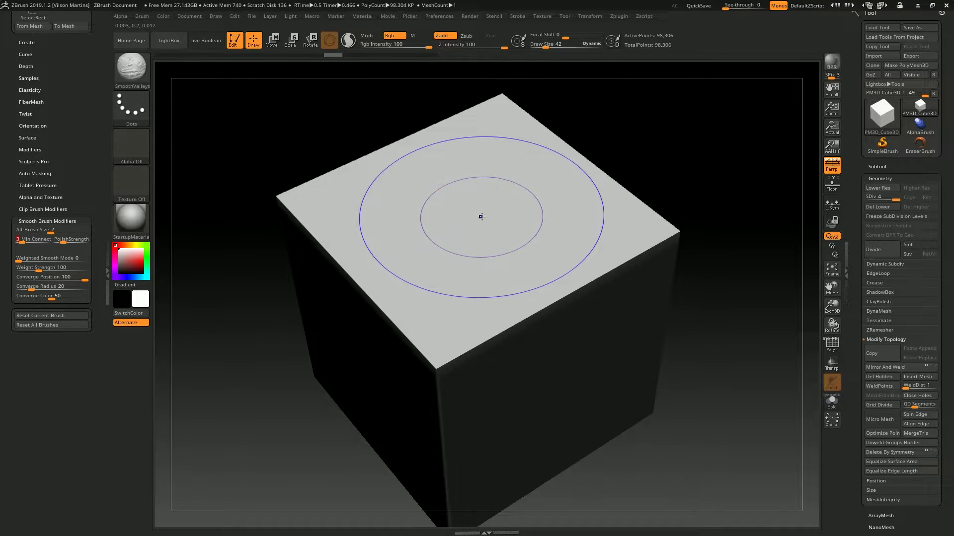
left_click_drag(62, 233, 105, 233)
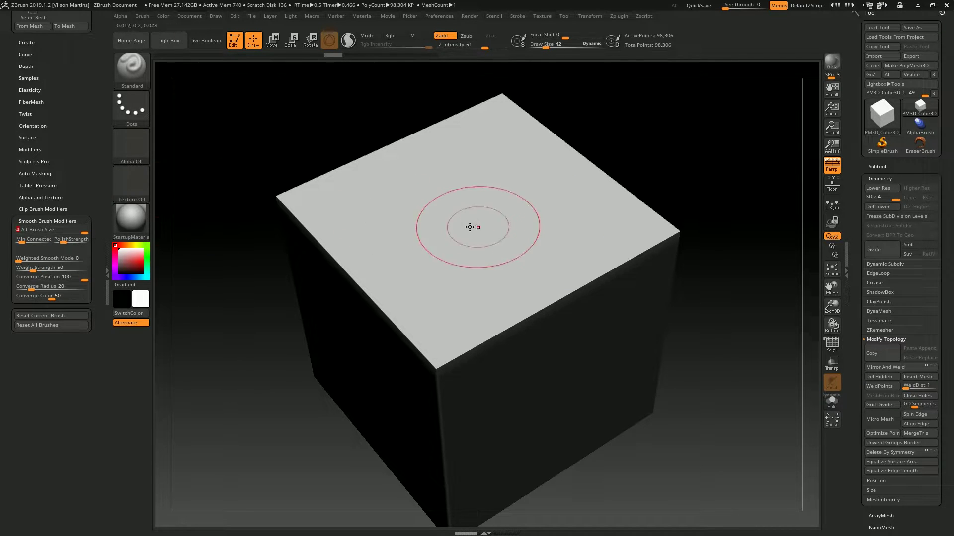
key("f")
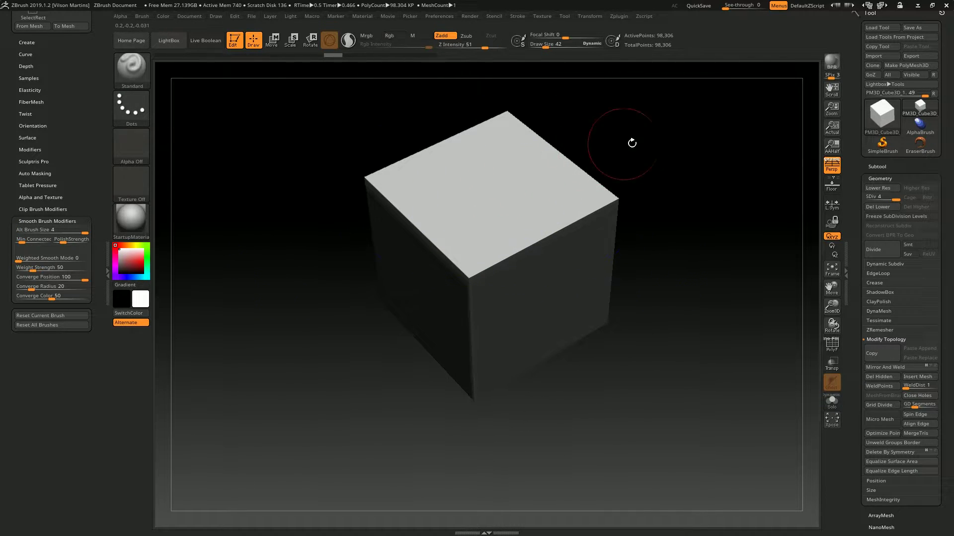
left_click_drag(624, 144, 662, 115)
key("f")
key("shift")
left_click_drag(623, 148, 588, 164)
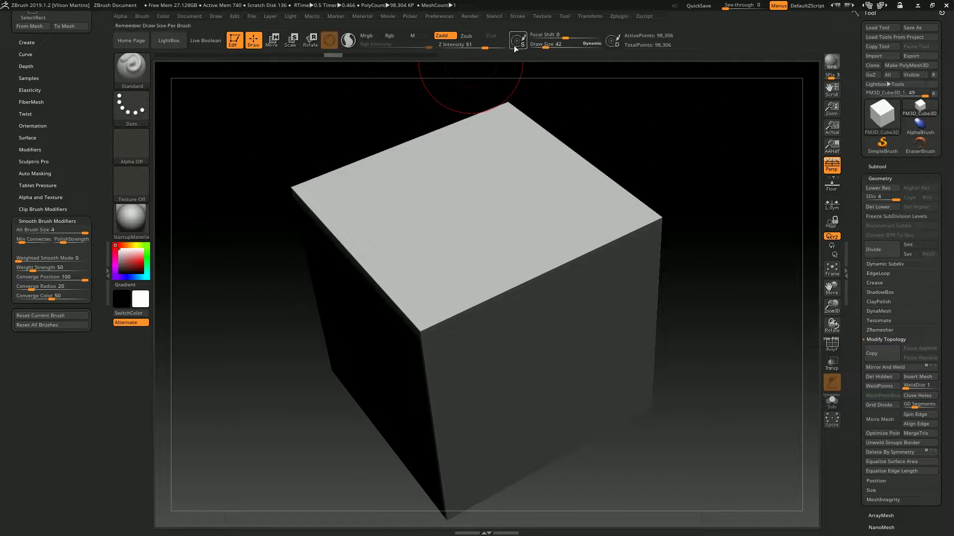
- Return the Alt Brush Size to 1 in the Smooth Brush Modifiers
left_click_drag(390, 78, 417, 72)
mouse_move(79, 47)
left_mouse_down()
mouse_move(87, 234)
mouse_move(89, 201)
left_mouse_up()
left_click_drag(243, 177, 170, 322)
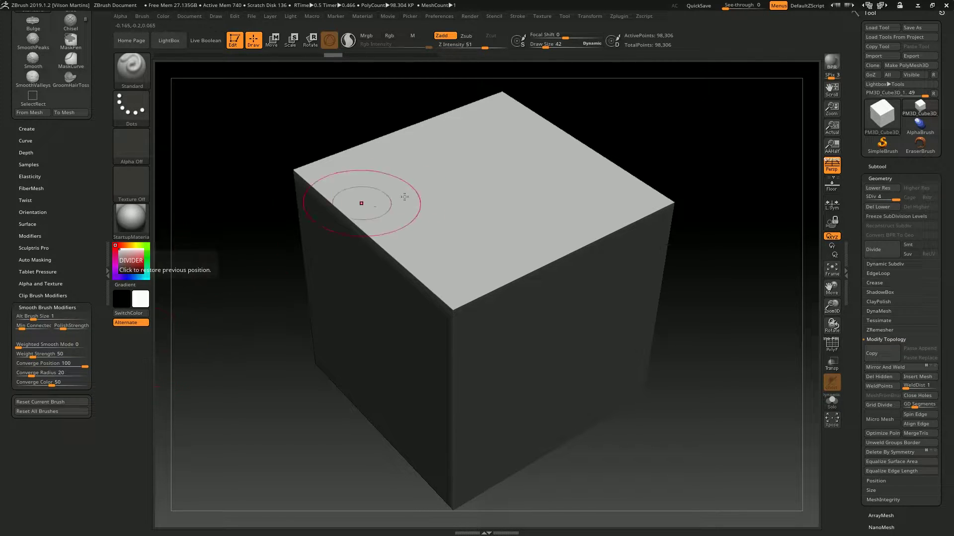
left_click_drag(705, 139, 707, 130)
key("shift+f")
key("shift+f")
- Switch to a Plane3D mesh, convert it to a PolyMesh3D and show its wireframe
left_click(882, 117)
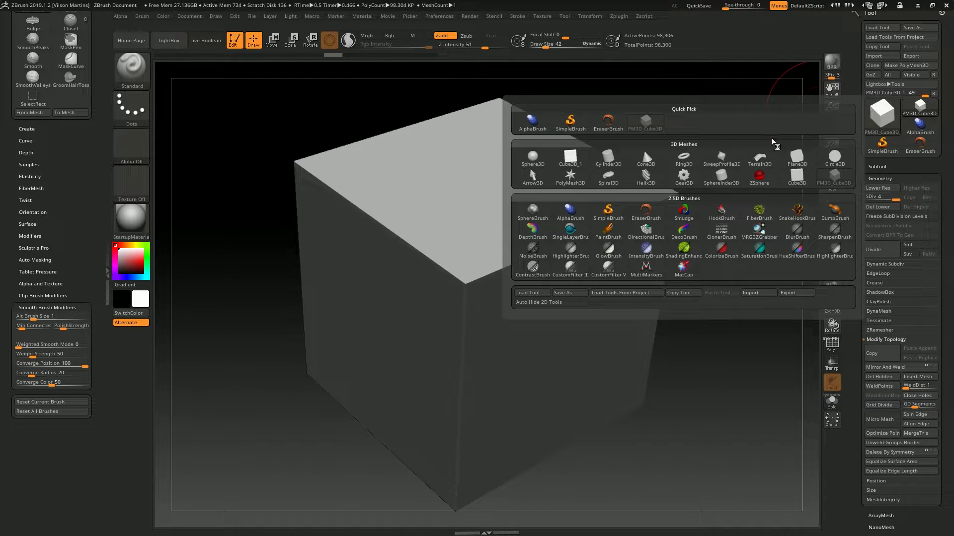
left_click(799, 160)
left_click(909, 65)
mouse_move(758, 114)
left_mouse_down()
mouse_move(700, 174)
mouse_move(740, 184)
mouse_move(766, 253)
left_mouse_up()
key("shift+f")
left_click_drag(356, 107, 343, 174, "alt")
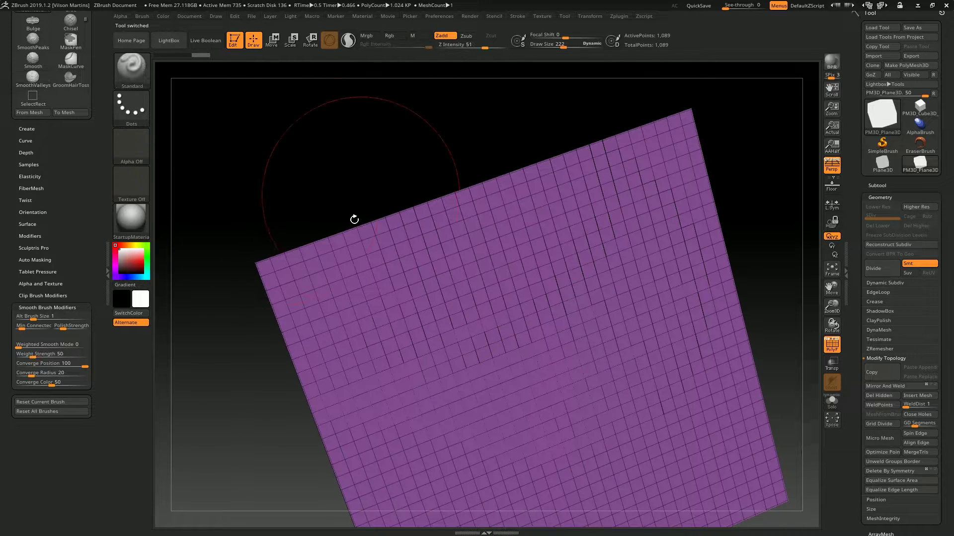
- Lower the minimum connected points for smoothing and smooth the plane's upper corner with a draw size of 182
mouse_move(214, 236)
left_mouse_down()
mouse_move(362, 166)
mouse_move(367, 199)
mouse_move(374, 172)
mouse_move(379, 188)
left_mouse_up()
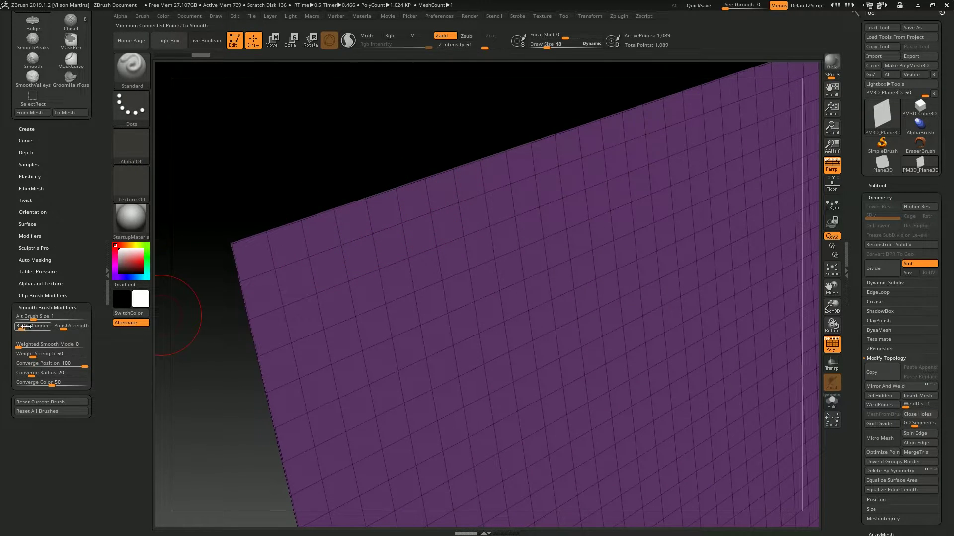
left_click_drag(318, 185, 349, 175)
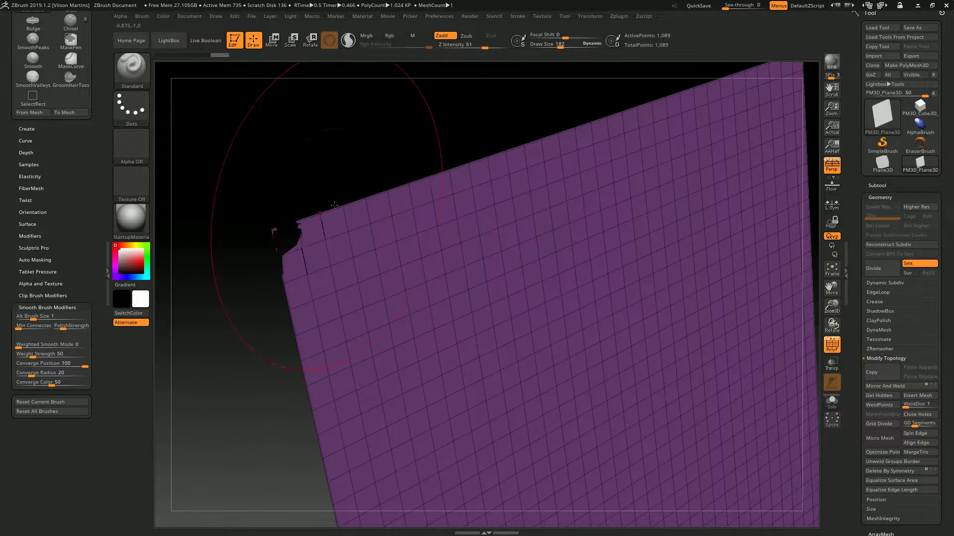
- Try smoothing the plane's corner and edge with a draw size of 135, then undo the smoothing
mouse_move(293, 238)
left_mouse_down()
mouse_move(378, 258)
mouse_move(546, 235)
left_mouse_up()
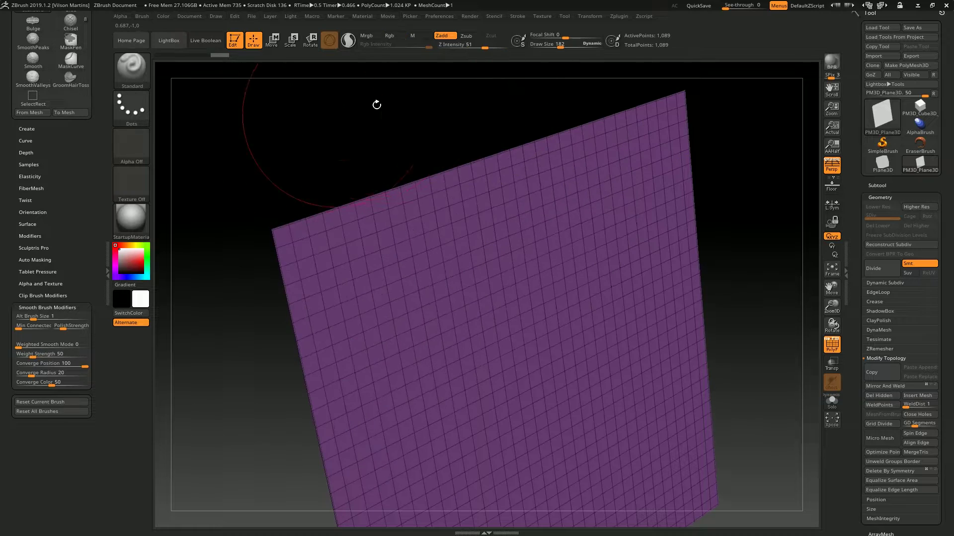
mouse_move(376, 102)
left_mouse_down()
mouse_move(415, 164)
mouse_move(426, 138)
left_mouse_up()
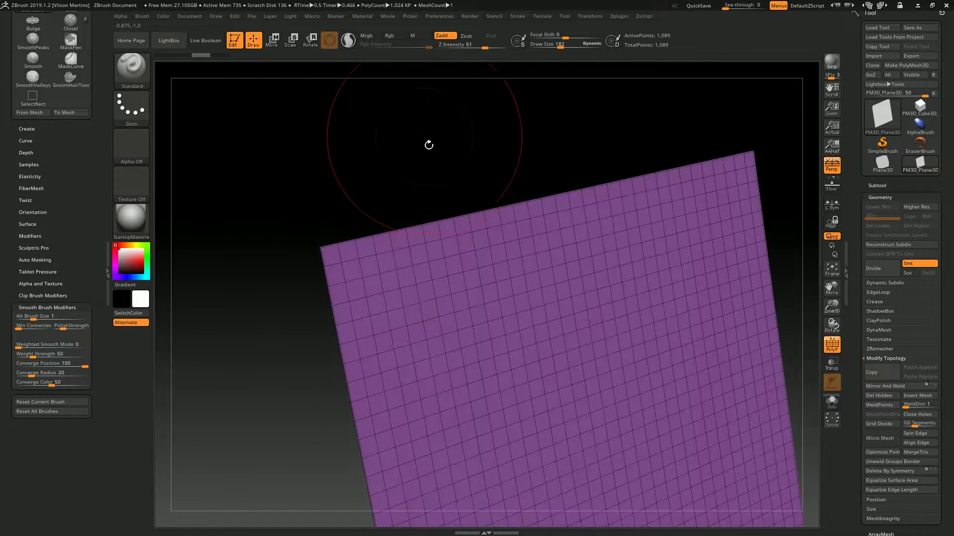
left_click_drag(387, 172, 409, 217)
key("shift+f")
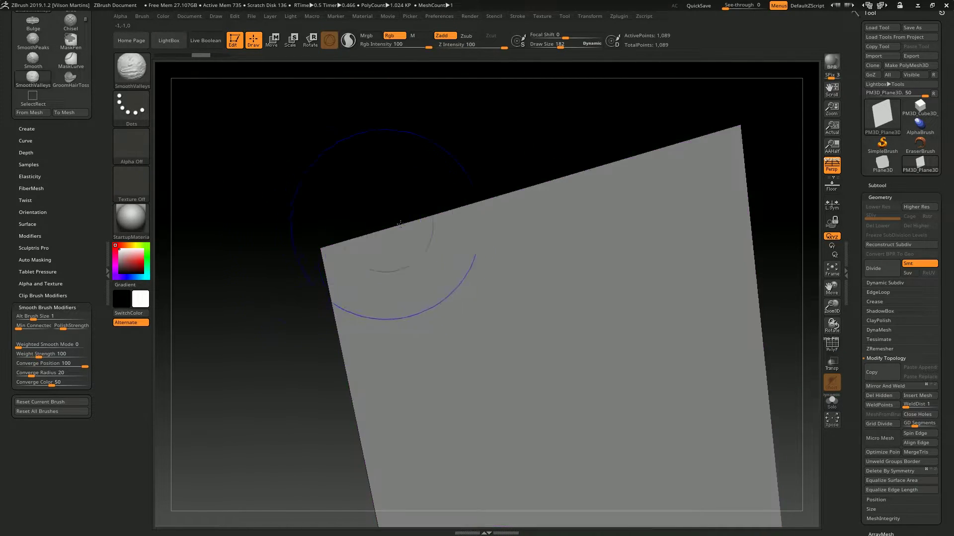
key("shift+f")
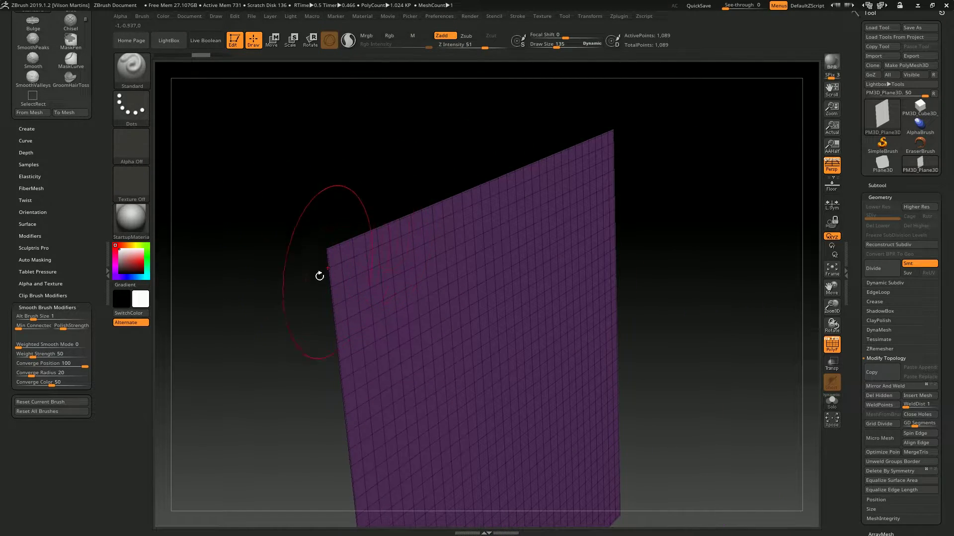
left_click_drag(408, 209, 443, 185)
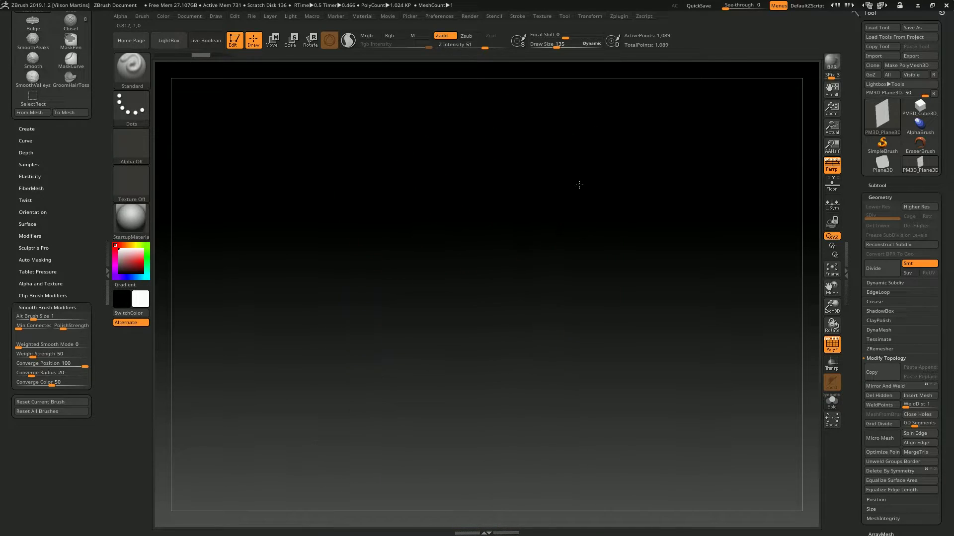
left_click_drag(577, 184, 364, 153)
mouse_move(463, 227)
left_mouse_down("shift")
mouse_move(506, 217)
mouse_move(450, 425)
mouse_move(437, 367)
left_mouse_up("shift")
key("ctrl+z")
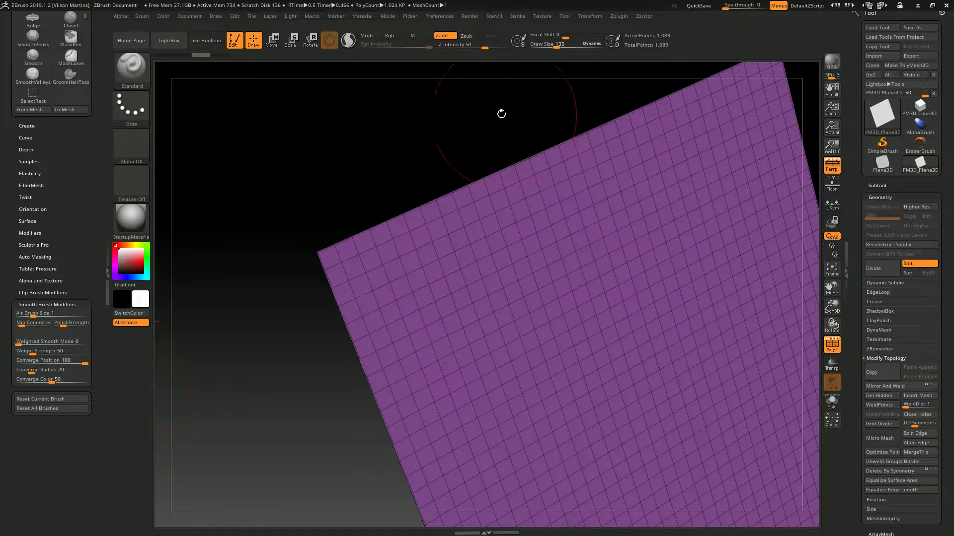
- Switch to a Sphere3D mesh, convert it to a PolyMesh3D and hide its wireframe
left_click_drag(502, 115, 663, 122)
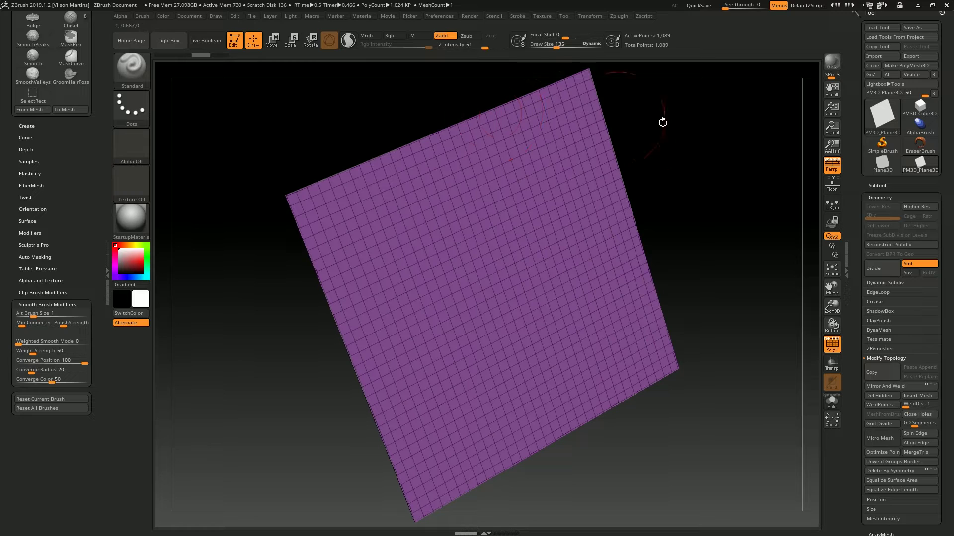
left_click(884, 122)
left_click(533, 158)
left_click_drag(731, 137, 820, 101, "shift")
left_click(910, 66)
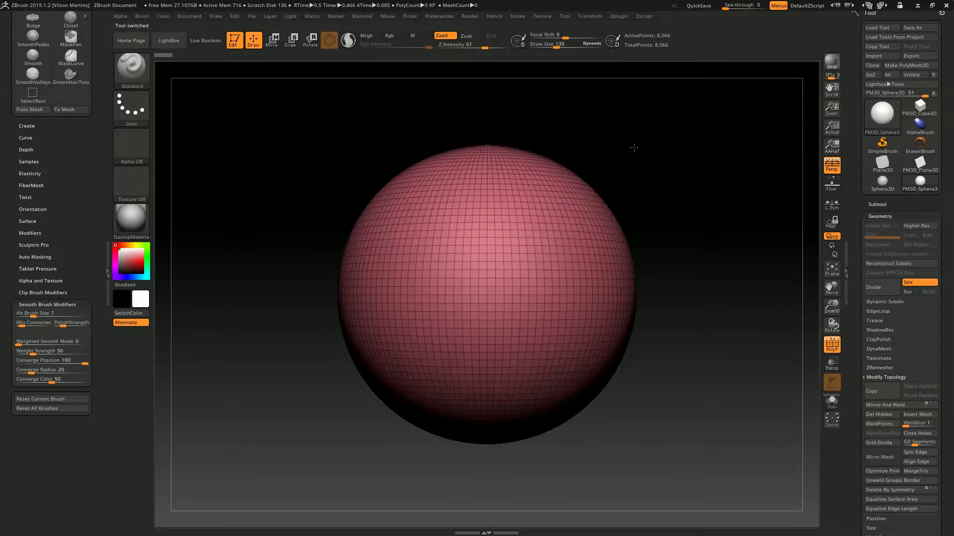
mouse_move(645, 147)
left_mouse_down()
mouse_move(618, 148)
mouse_move(604, 125)
left_mouse_up()
key("shift+f")
- Sculpt two vertical zigzag strokes side by side on the sphere's front with the Standard brush at a draw size of 45
key("bracketleft")
key("bracketleft")
key("bracketleft")
key("bracketleft")
key("bracketleft")
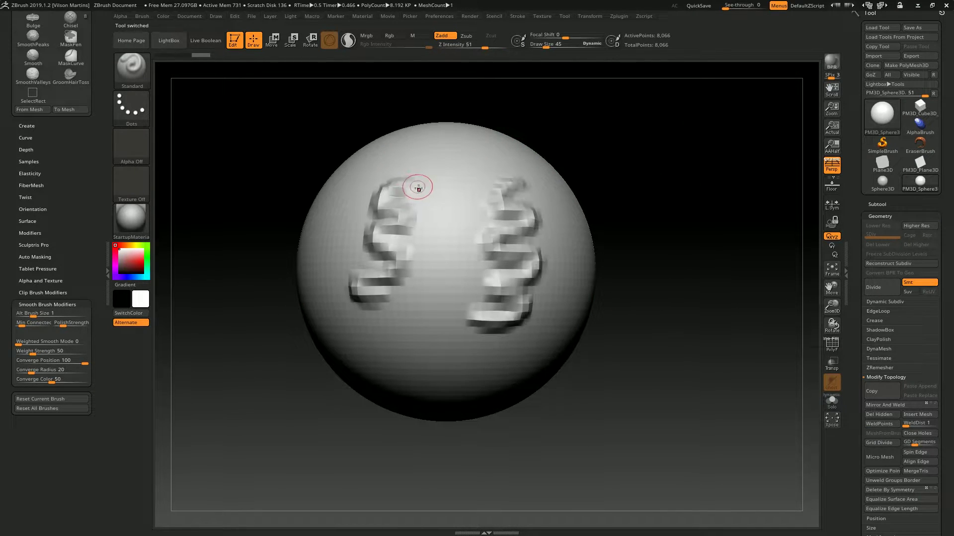
- Raise the draw size to 129 and assign the basic Smooth brush as the smoothing brush
key("bracketright")
key("bracketright")
key("bracketright")
left_click_drag(399, 183, 389, 281, "shift")
left_click(132, 70)
left_click(141, 70)
left_click(129, 72)
left_click(636, 233, "shift")
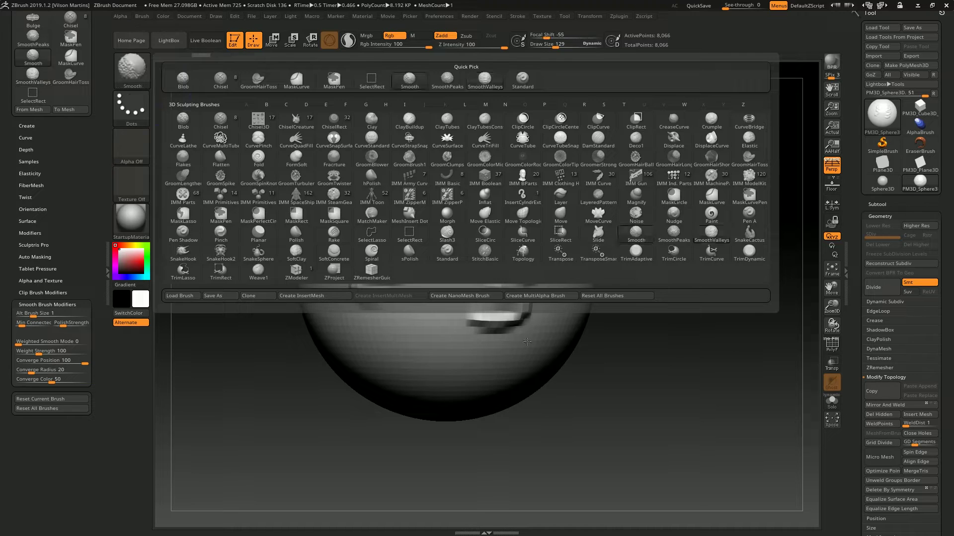
- Try smoothing away both zigzag strokes on the sphere, then undo the smoothing
mouse_move(394, 187)
left_mouse_down("shift")
mouse_move(385, 229)
mouse_move(393, 217)
left_mouse_up("shift")
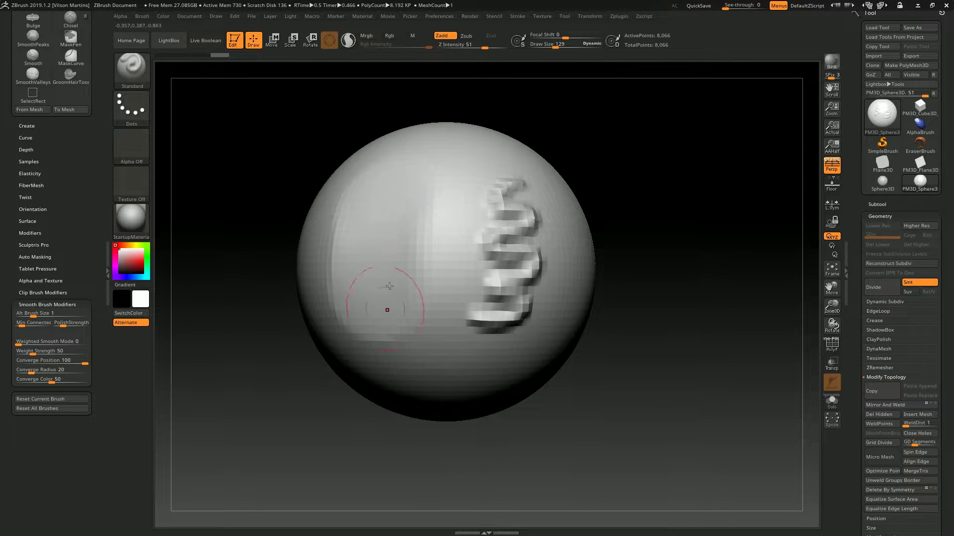
left_click_drag(695, 115, 348, 215)
key("shift")
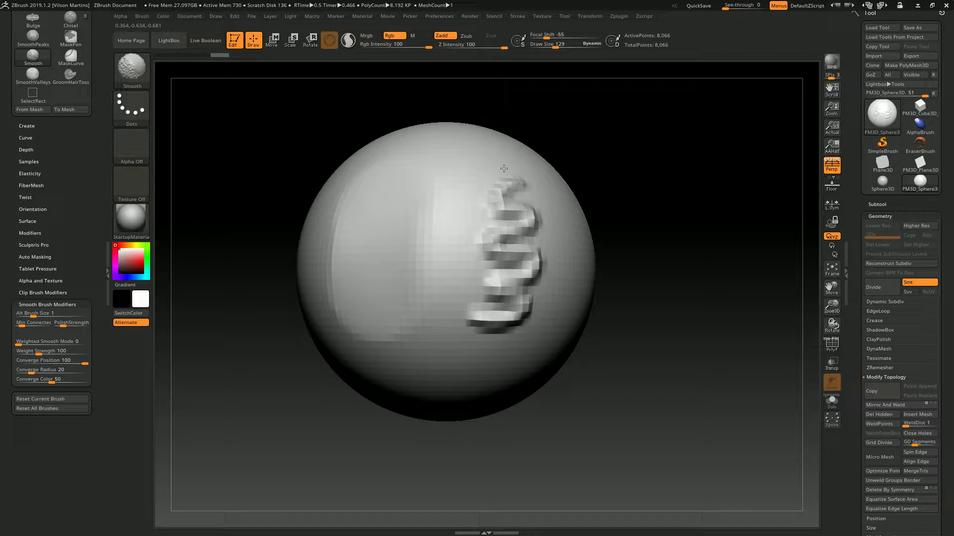
mouse_move(505, 176)
left_mouse_down("shift")
mouse_move(517, 233)
mouse_move(496, 313)
mouse_move(526, 258)
left_mouse_up("shift")
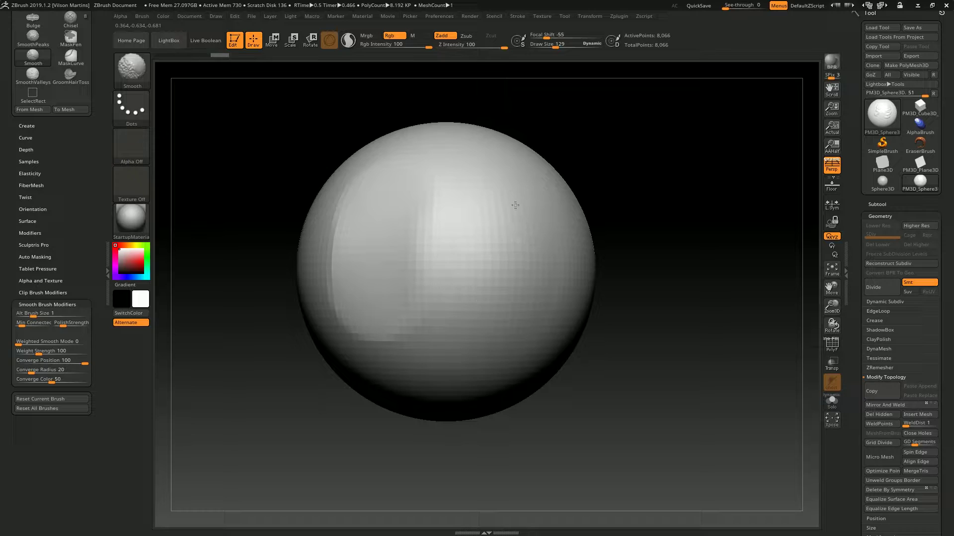
mouse_move(576, 184)
left_mouse_down()
mouse_move(626, 181)
mouse_move(514, 315)
left_mouse_up()
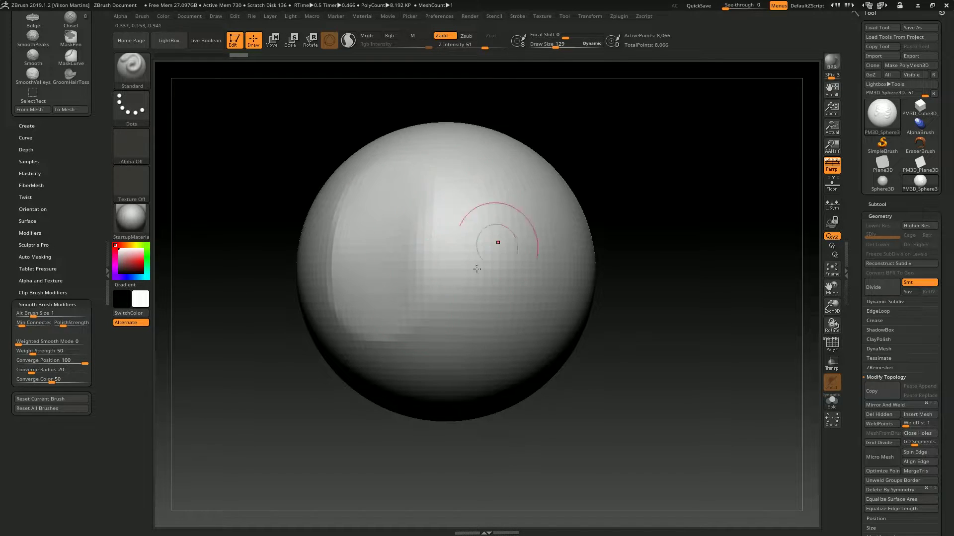
key("ctrl+z")
key("ctrl+z")
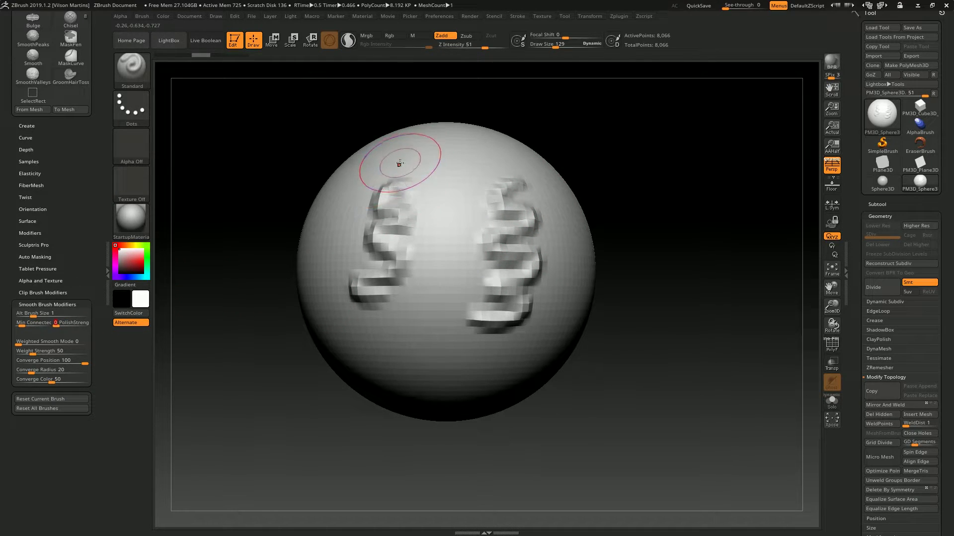
- Smooth the left zigzag at a Polish Strength of 0 and the right zigzag at a Polish Strength of 20
key("shift")
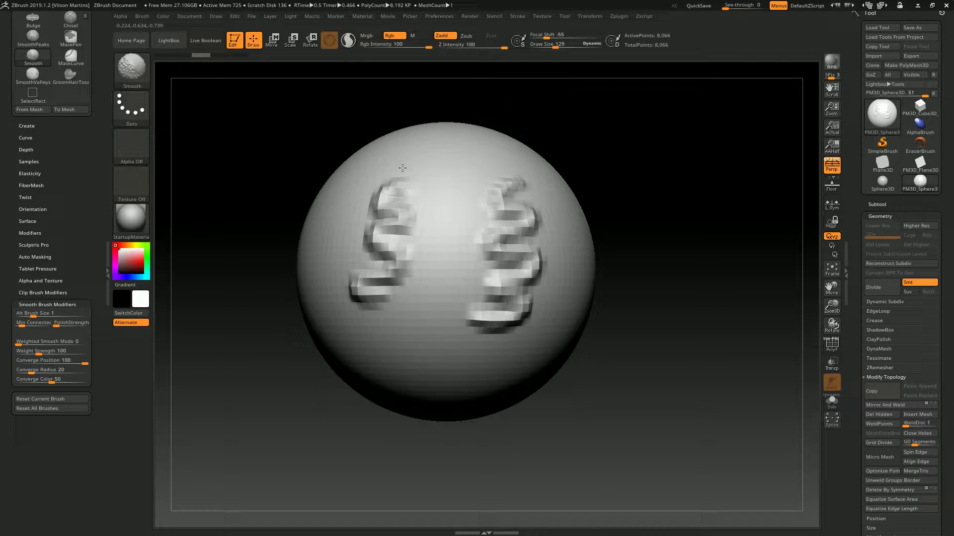
mouse_move(402, 168)
left_mouse_down("shift")
mouse_move(377, 278)
mouse_move(400, 180)
left_mouse_up("shift")
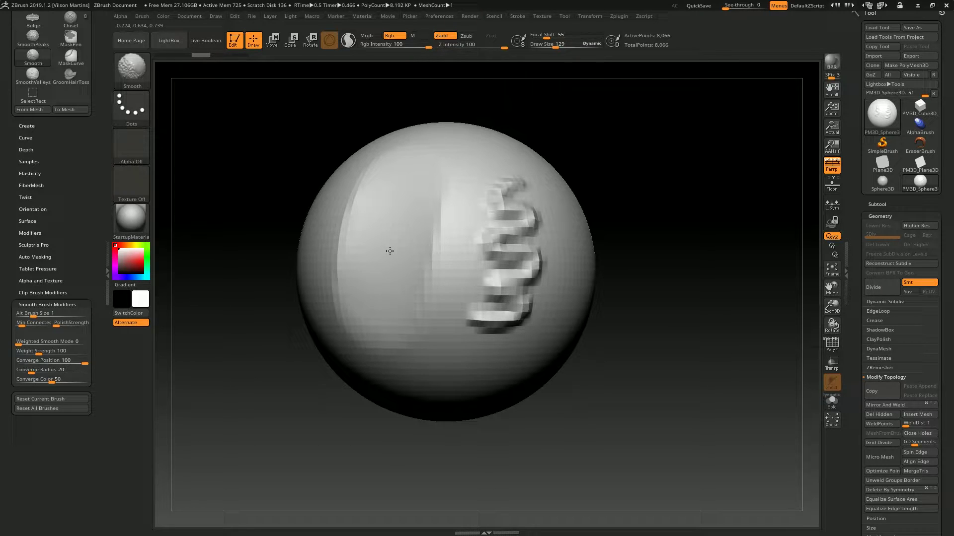
left_click(60, 323)
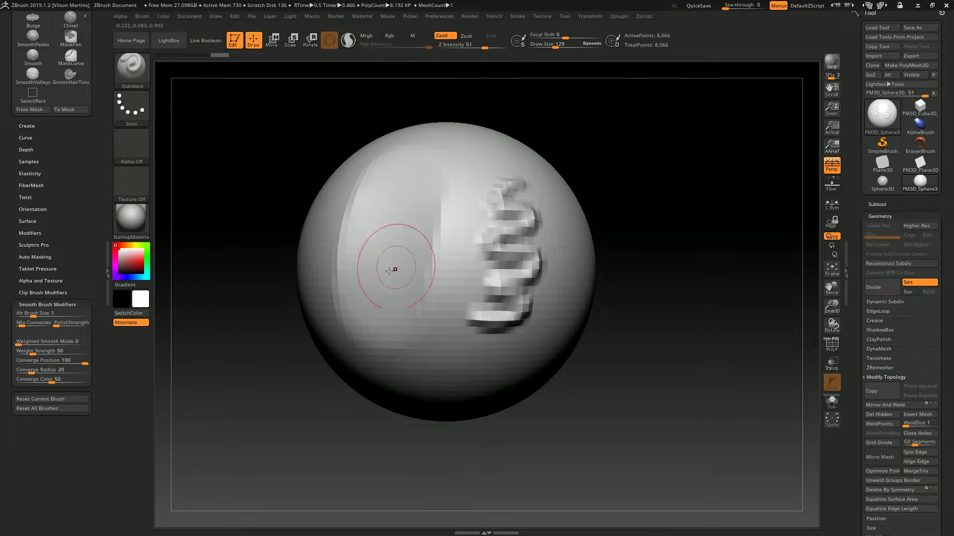
left_click(86, 324)
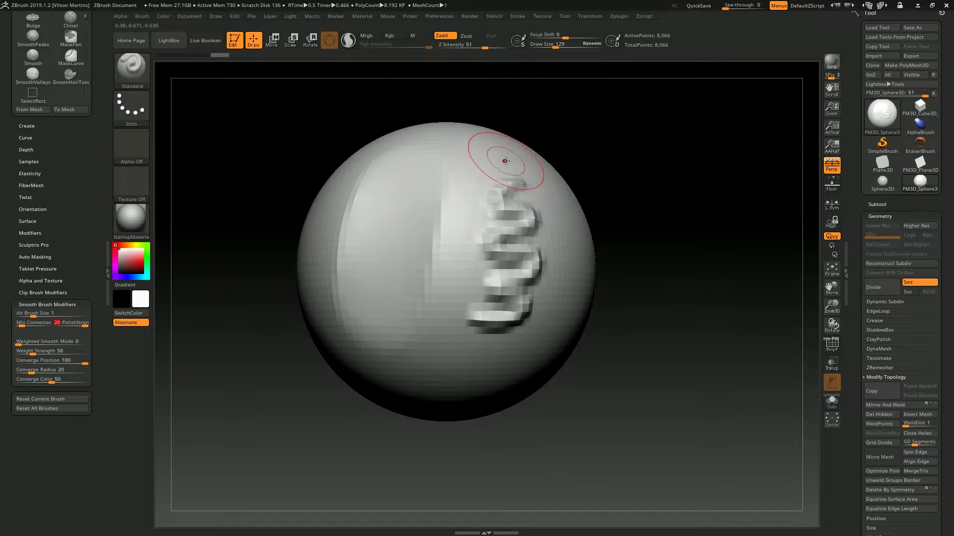
key("shift")
mouse_move(501, 164)
left_mouse_down("shift")
mouse_move(504, 211)
mouse_move(477, 298)
mouse_move(510, 208)
left_mouse_up("shift")
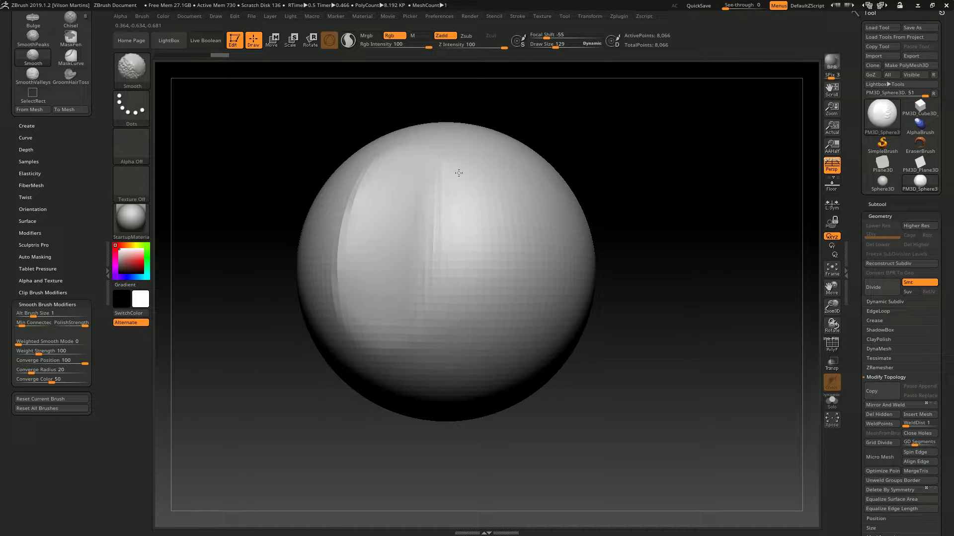
left_click_drag(461, 175, 432, 256, "shift")
- Undo the smoothing and both zigzag strokes on the sphere
key("ctrl+z")
key("ctrl+z")
key("ctrl+z")
key("ctrl+z")
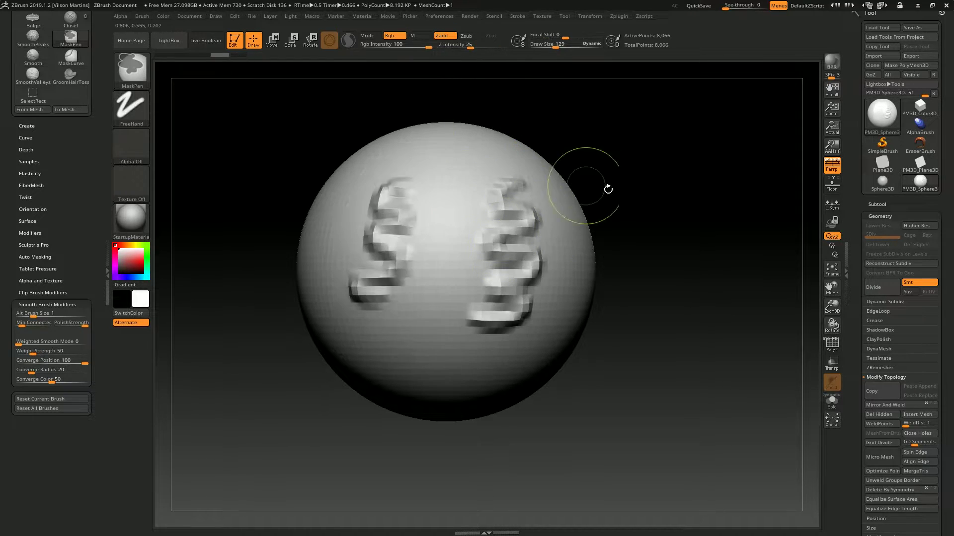
key("ctrl+z")
key("ctrl+z")
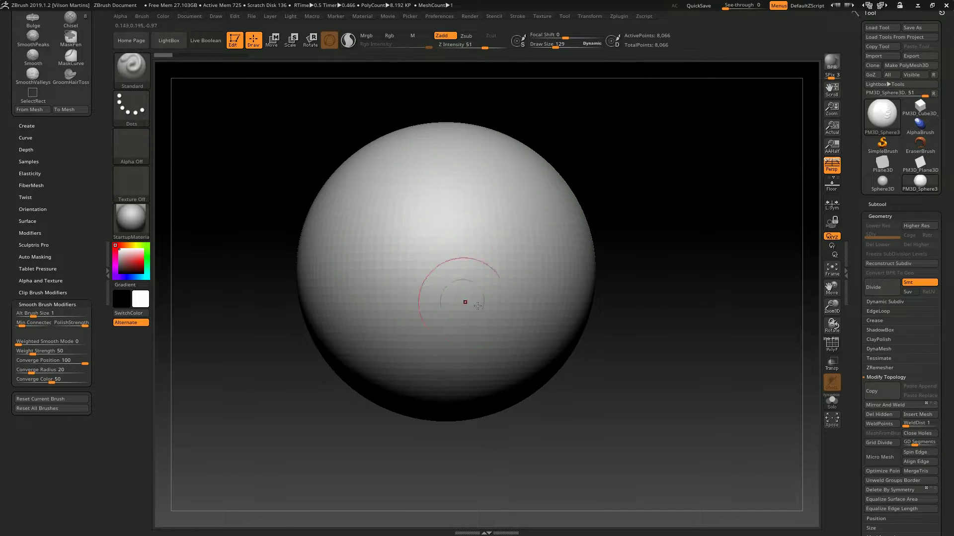
mouse_move(596, 169)
left_mouse_down()
mouse_move(666, 168)
mouse_move(572, 181)
left_mouse_up()
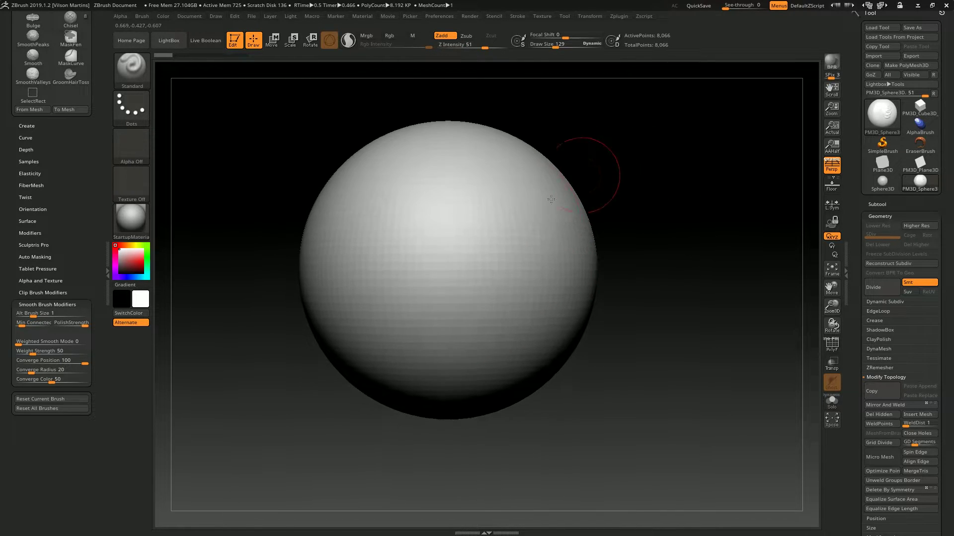
- Reduce the draw size and sculpt a dense zigzag across the middle of the sphere's front
key("bracketleft")
key("bracketleft")
key("bracketleft")
key("bracketleft")
key("bracketleft")
key("bracketleft")
key("bracketleft")
mouse_move(376, 262)
left_mouse_down()
mouse_move(516, 261)
mouse_move(564, 233)
left_mouse_up()
- Smooth the dense zigzag across the sphere with a draw size of 208
key("bracketright")
key("bracketright")
key("bracketright")
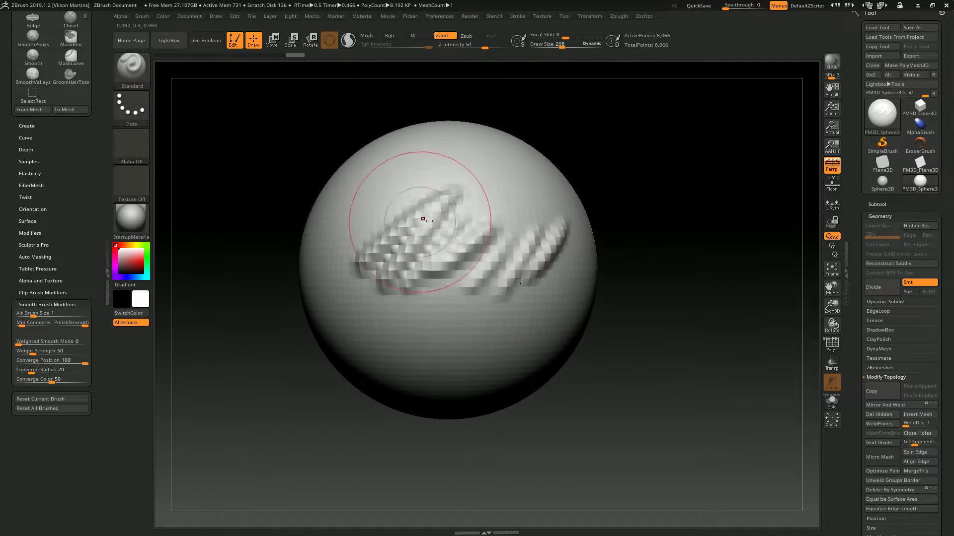
key("shift")
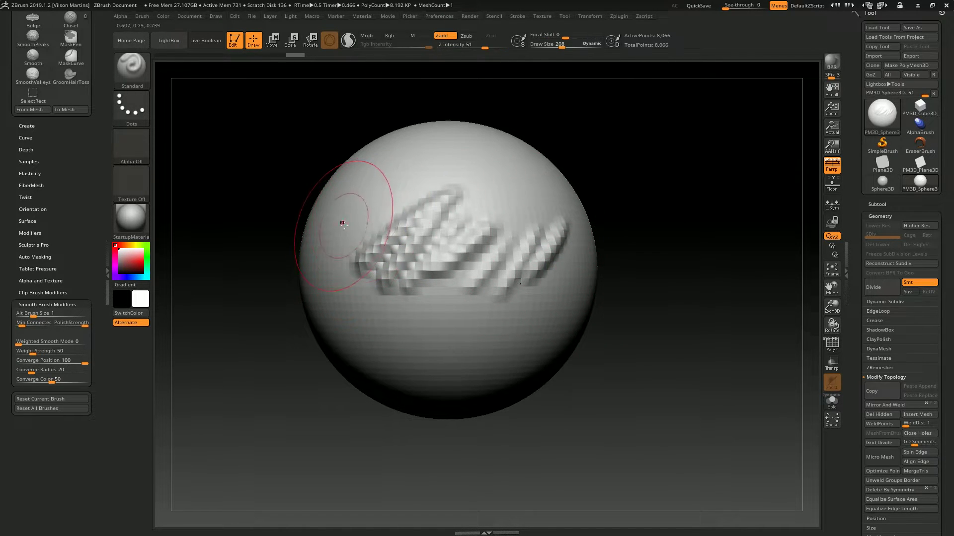
mouse_move(341, 229)
left_mouse_down("shift")
mouse_move(358, 229)
mouse_move(380, 251)
mouse_move(560, 237)
left_mouse_up("shift")
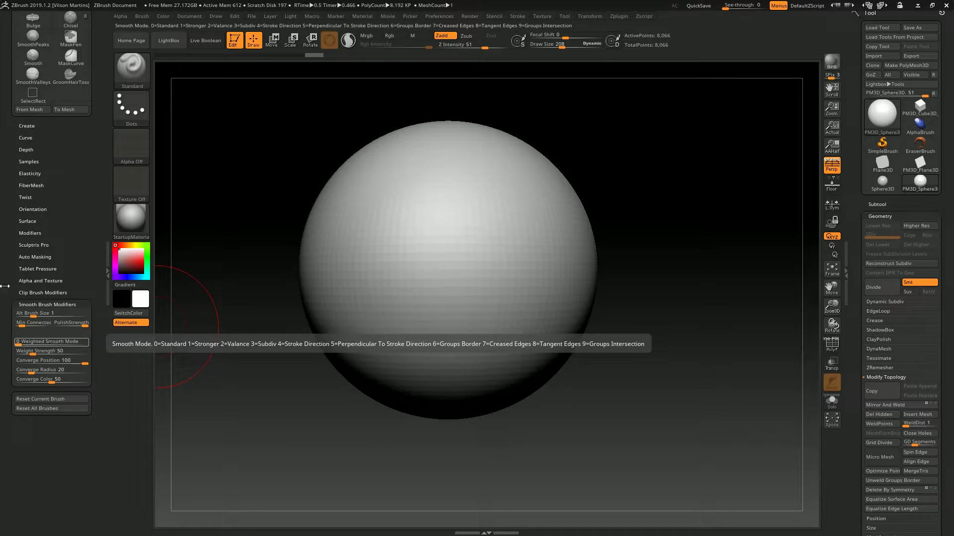
- Compare LightBox's smooth brushes with the Weighted Smooth Mode options, marking up the mode list on a temporary screen capture
left_click(169, 40)
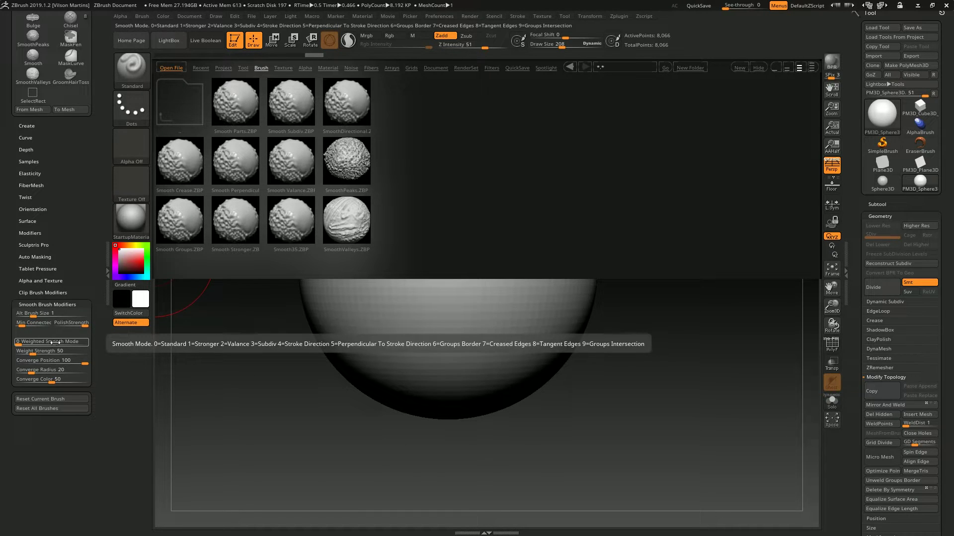
key("Print")
left_click_drag(760, 39, 8, 498)
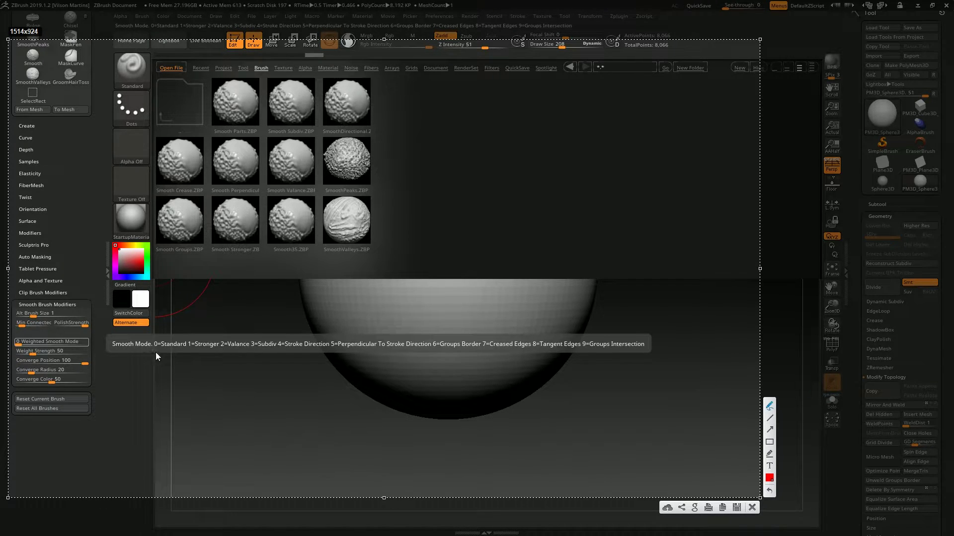
left_click_drag(151, 348, 194, 349)
left_click_drag(39, 320, 27, 337)
key("Escape")
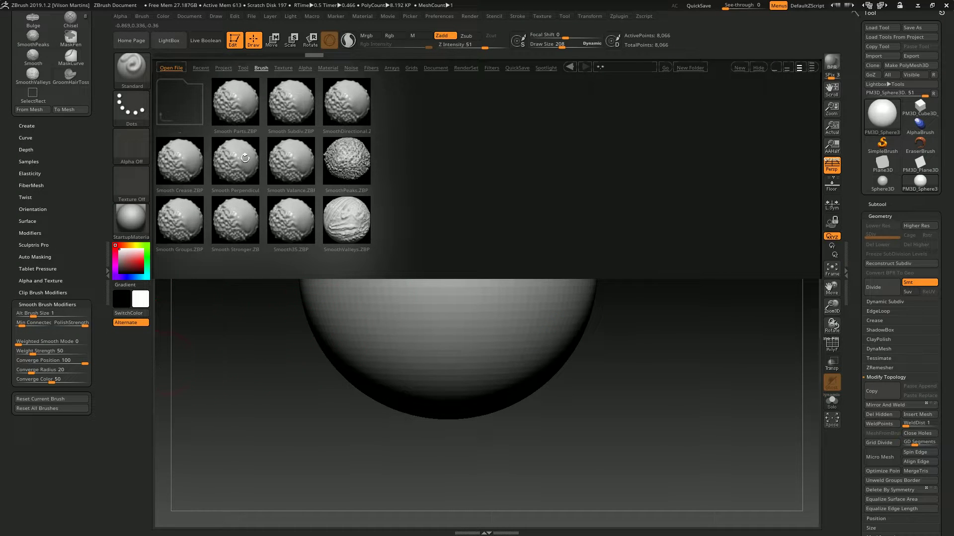
left_click(171, 43)
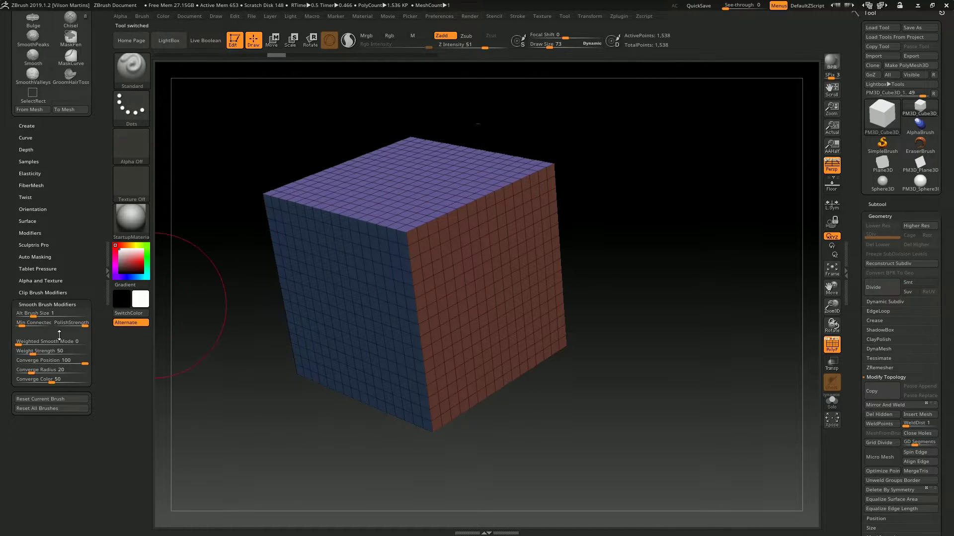
- Try smoothing the cube's upper edge at Weighted Smooth Mode 0, then undo the smoothing
key("shift")
mouse_move(437, 209)
left_mouse_down("shift")
mouse_move(447, 278)
mouse_move(397, 286)
mouse_move(517, 174)
mouse_move(644, 147)
left_mouse_up("shift")
left_click_drag(518, 147, 479, 138)
left_click_drag(617, 175, 452, 211)
key("ctrl+z")
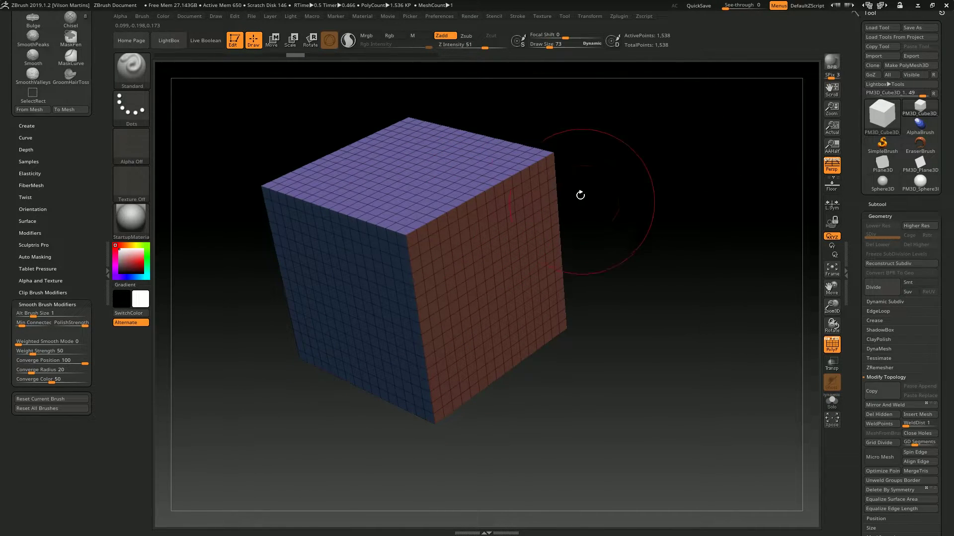
- Try a Weighted Smooth Mode of 1 for the cube and check its faces with and without the wireframe
left_click(24, 343)
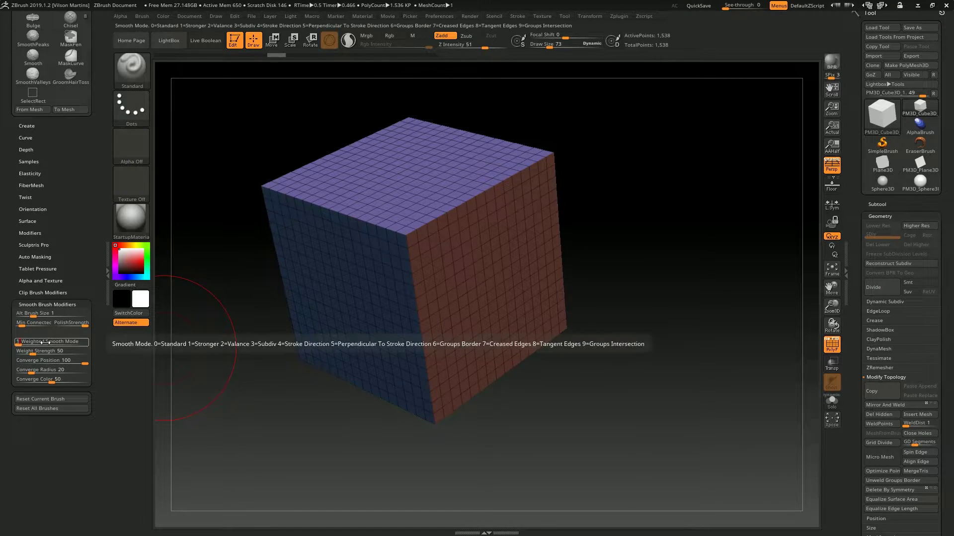
left_click_drag(641, 133, 662, 164)
key("shift+f")
key("shift+f")
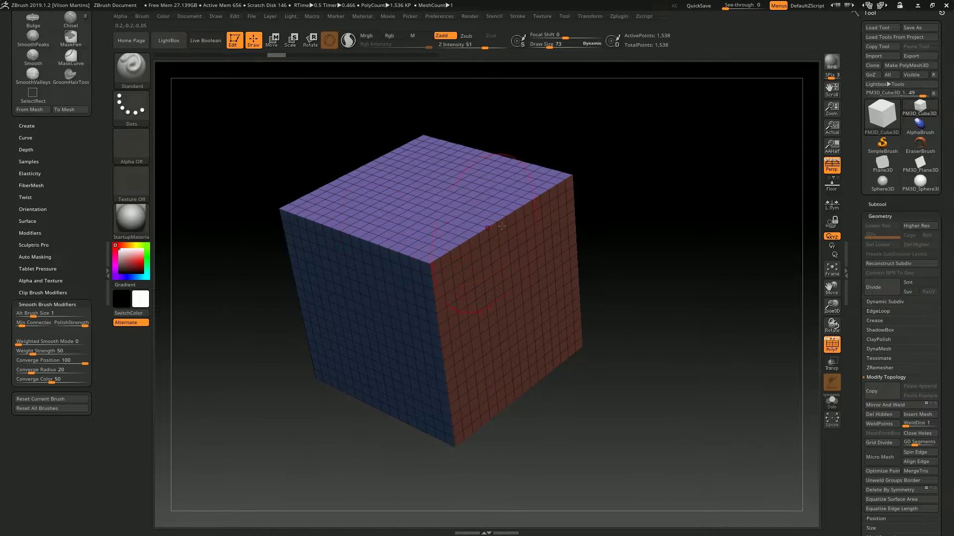
left_click_drag(715, 151, 704, 179)
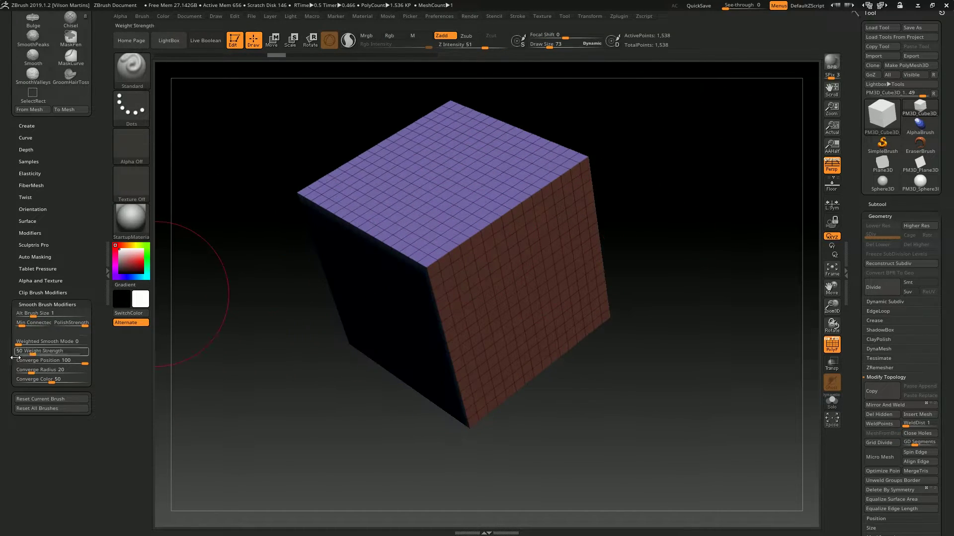
- Hide the cube's wireframe and subdivide the mesh to subdivision level 6
key("s")
key("shift+f")
key("ctrl+d")
key("ctrl+d")
key("ctrl+d")
left_click_drag(680, 142, 692, 176)
- Choose the DamStandard brush with a draw size of 21 and carve a long groove across the cube's top face
key("s")
left_click_drag(693, 177, 683, 177)
right_click_drag(688, 184, 711, 175, "ctrl")
key("b")
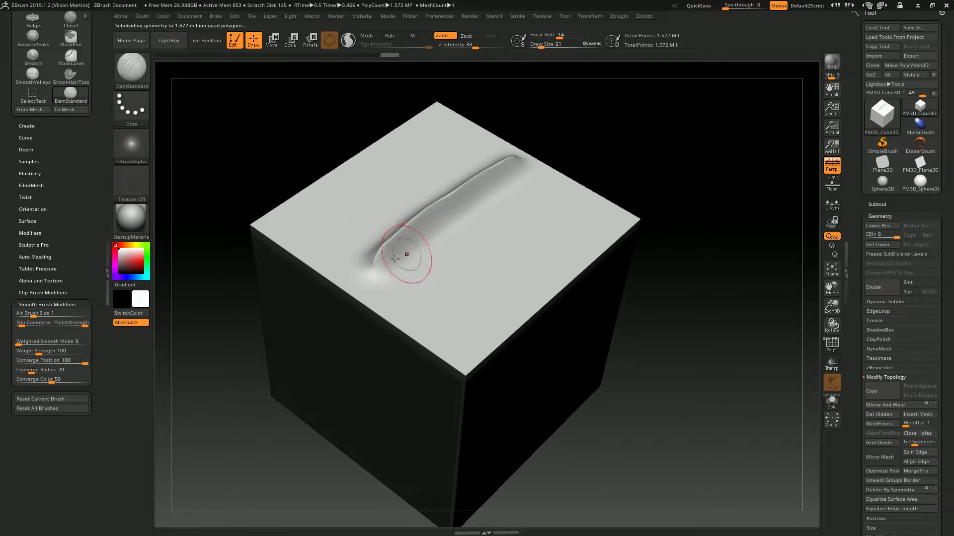
- Try smoothing the groove on the cube's top face at Weighted Smooth Mode 0, then undo the smoothing
key("shift")
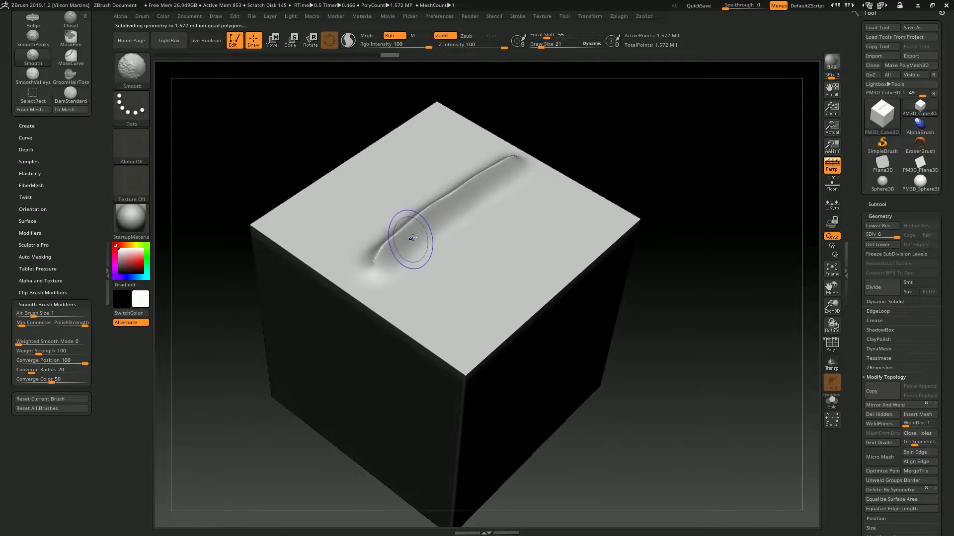
right_click_drag(438, 219, 457, 234, "ctrl")
key("shift")
key("shift+f")
key("shift+f")
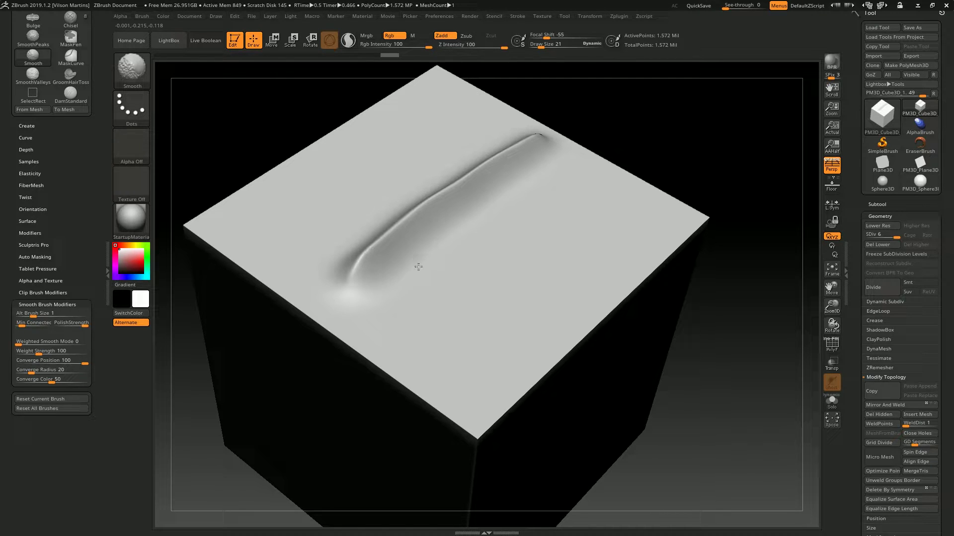
left_click_drag(456, 188, 453, 191, "shift")
mouse_move(681, 129)
left_mouse_down()
mouse_move(646, 102)
mouse_move(412, 240)
left_mouse_up()
key("ctrl+z")
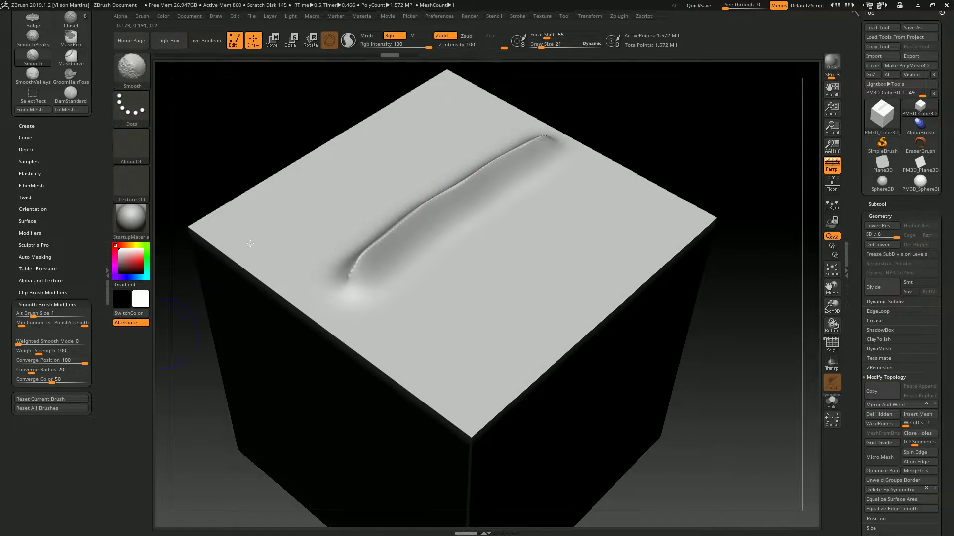
- Set Weighted Smooth Mode to 1 and smooth the groove along its whole length with a draw size of 39
left_click_drag(18, 344, 25, 344, "shift")
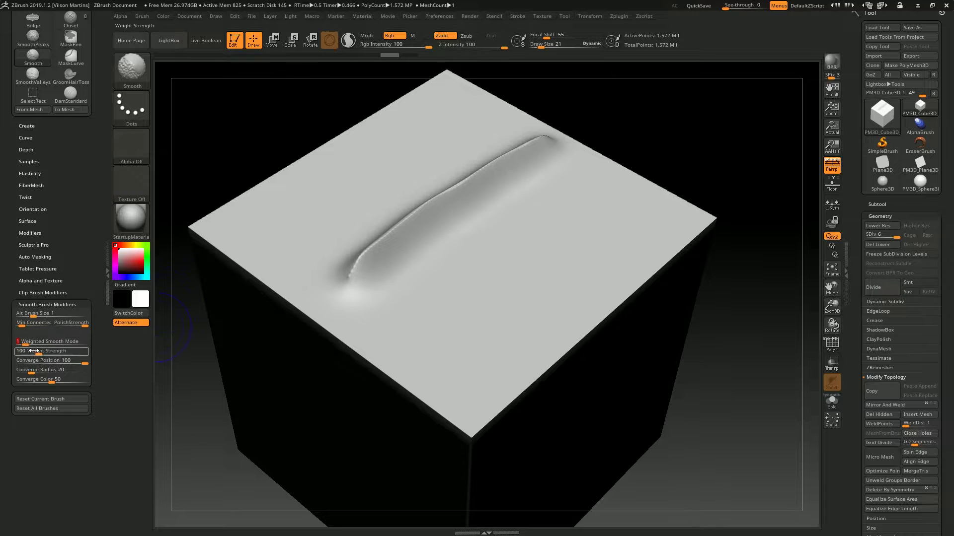
left_click_drag(392, 253, 385, 261, "shift")
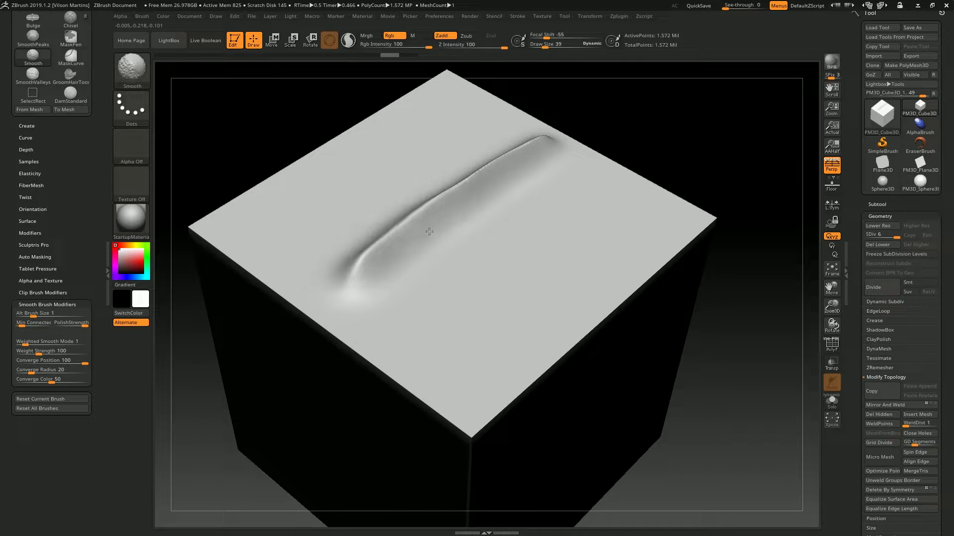
left_click_drag(422, 224, 382, 248, "shift")
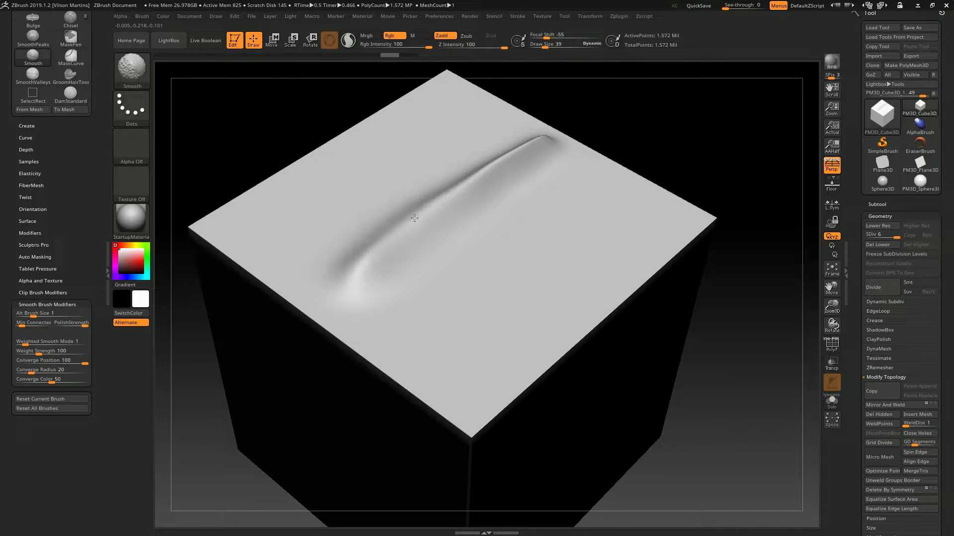
left_click_drag(495, 169, 540, 140, "shift")
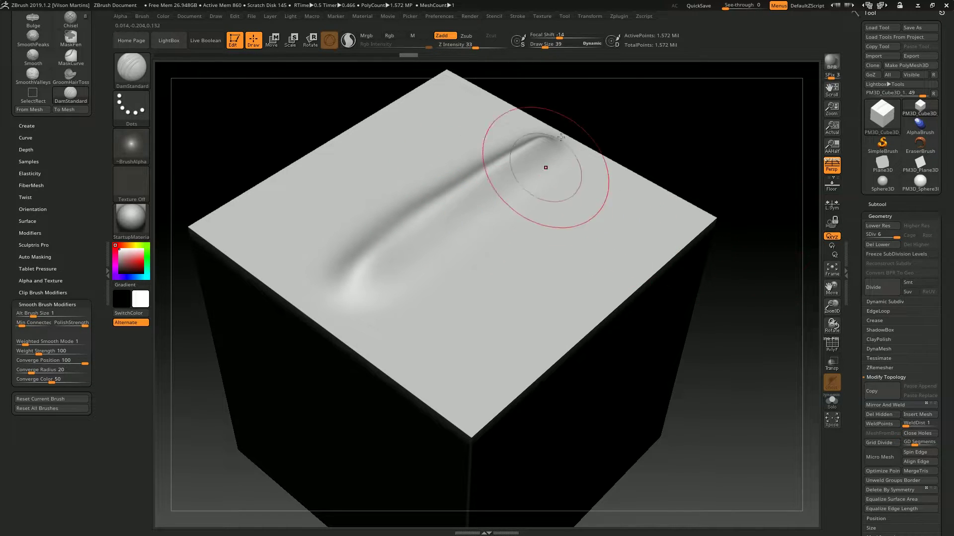
left_click_drag(541, 181, 511, 177, "shift")
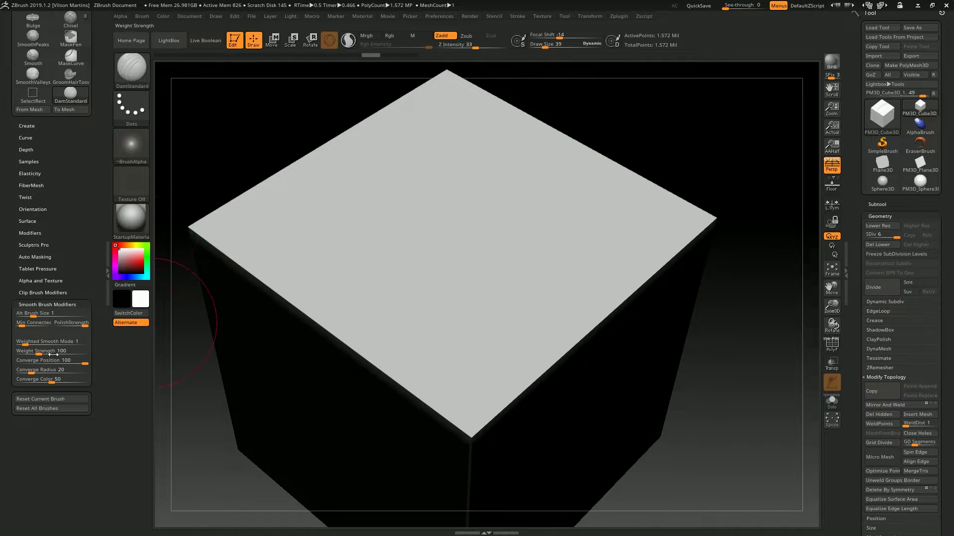
- Capture the screen, mark the 2=Valance option with a red arrow and sketch a round cap with edges radiating from its centre
key("Print")
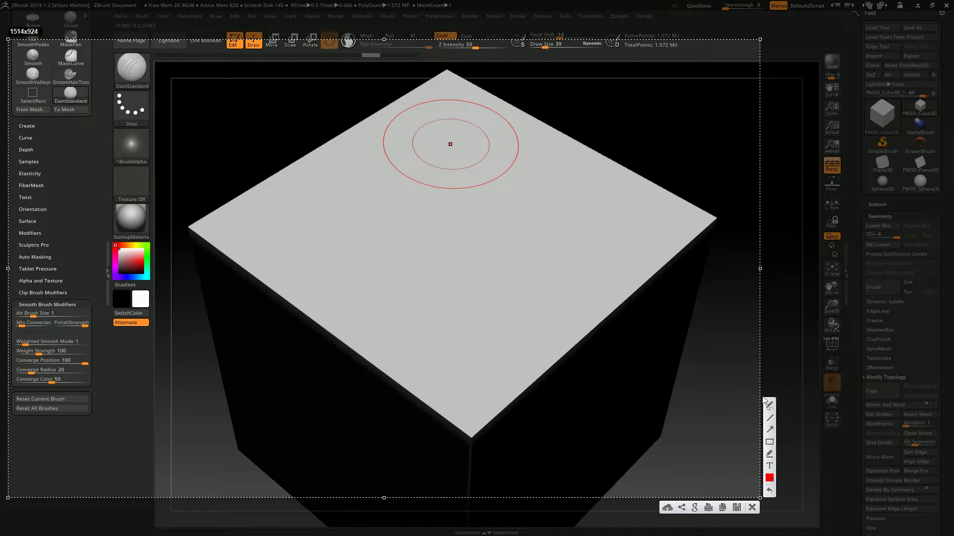
key("Escape")
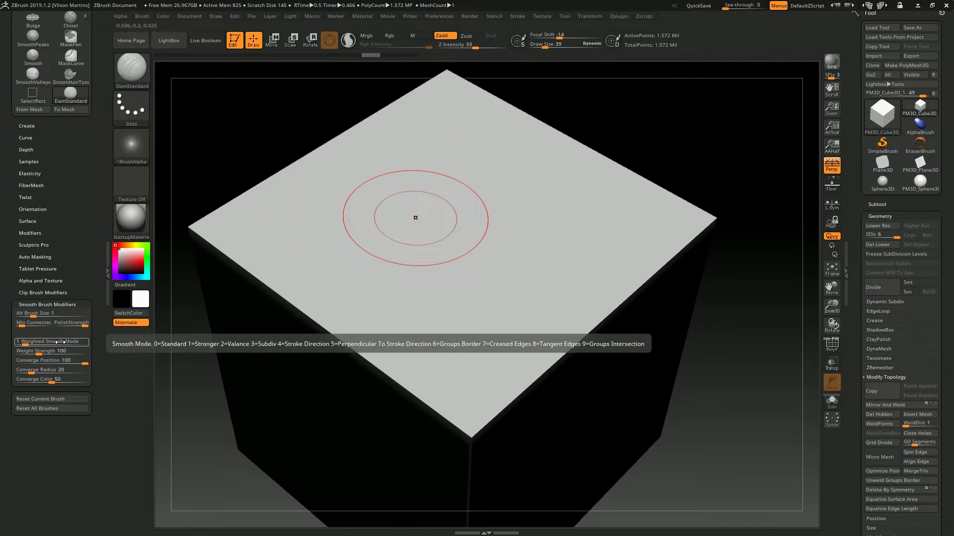
key("Print")
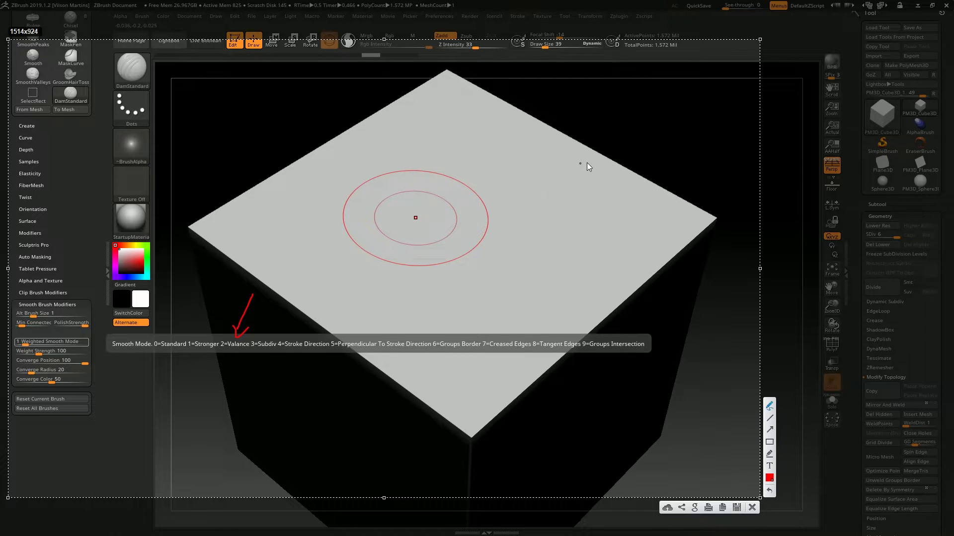
mouse_move(522, 179)
left_mouse_down()
mouse_move(478, 207)
mouse_move(563, 187)
mouse_move(555, 198)
mouse_move(638, 214)
left_mouse_up()
mouse_move(555, 200)
left_mouse_down()
mouse_move(594, 228)
mouse_move(457, 226)
left_mouse_up()
mouse_move(554, 199)
left_mouse_down()
mouse_move(518, 189)
mouse_move(529, 177)
left_mouse_up()
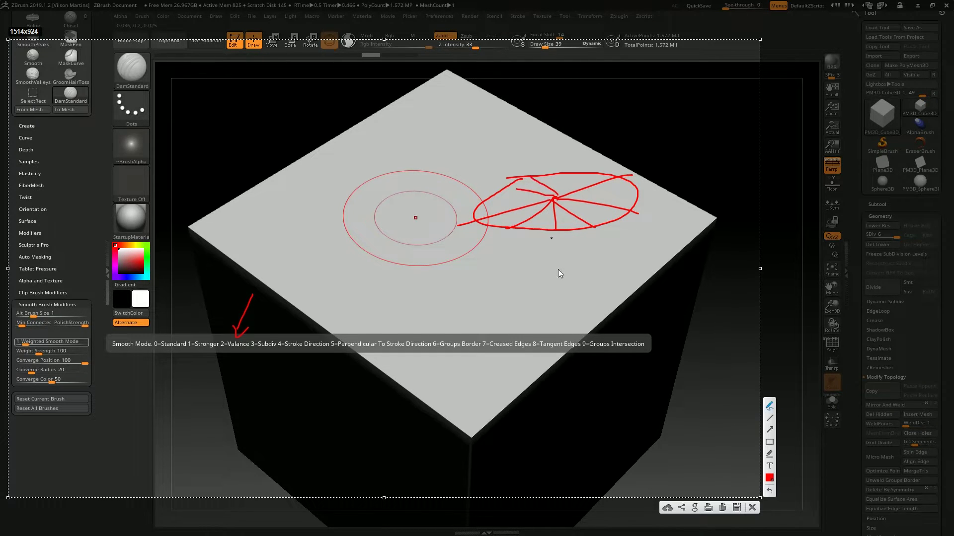
- Sketch the cylinder's side edges and a cross ring below the cap, circle the cap's centre and discard the capture
left_click_drag(635, 190, 631, 302)
mouse_move(635, 240)
left_mouse_down()
mouse_move(618, 251)
mouse_move(460, 259)
left_mouse_up()
left_click_drag(512, 229, 525, 318)
left_click_drag(551, 229, 555, 320)
left_click_drag(581, 231, 586, 302)
left_click_drag(622, 236, 620, 314)
mouse_move(557, 195)
left_mouse_down()
mouse_move(559, 216)
mouse_move(556, 195)
left_mouse_up()
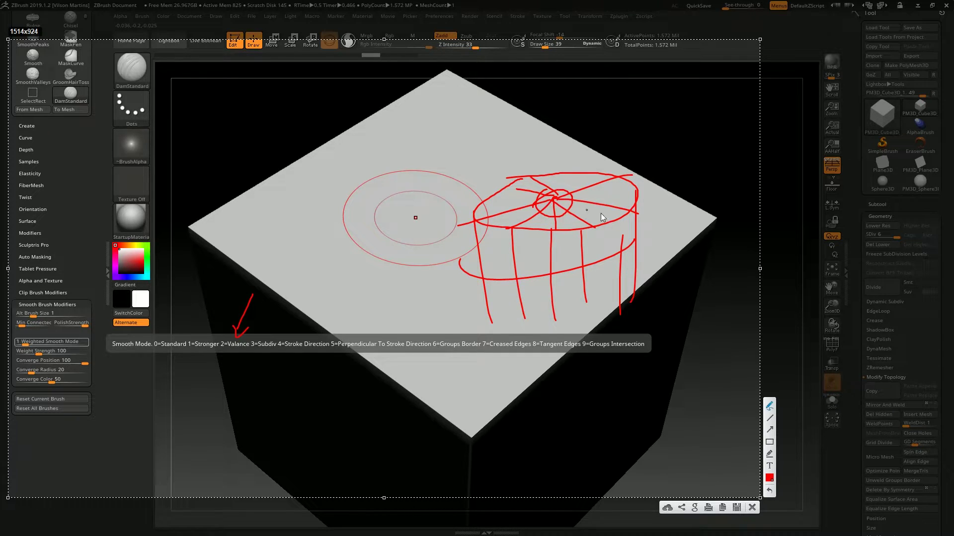
key("Escape")
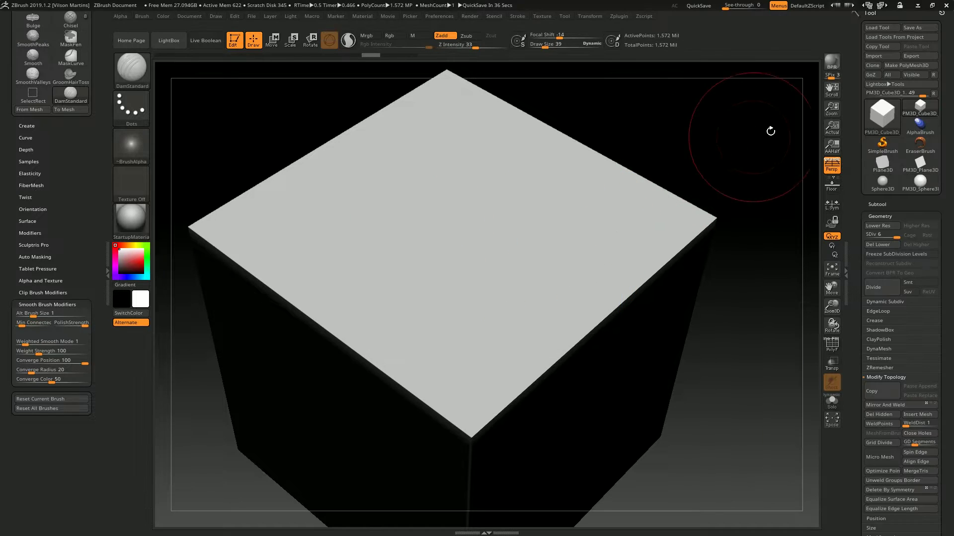
- Replace the cube with a Cylinder3D primitive converted to a PolyMesh3D and show its wireframe
left_click_drag(744, 127, 767, 124)
left_click(882, 115)
left_click(608, 159)
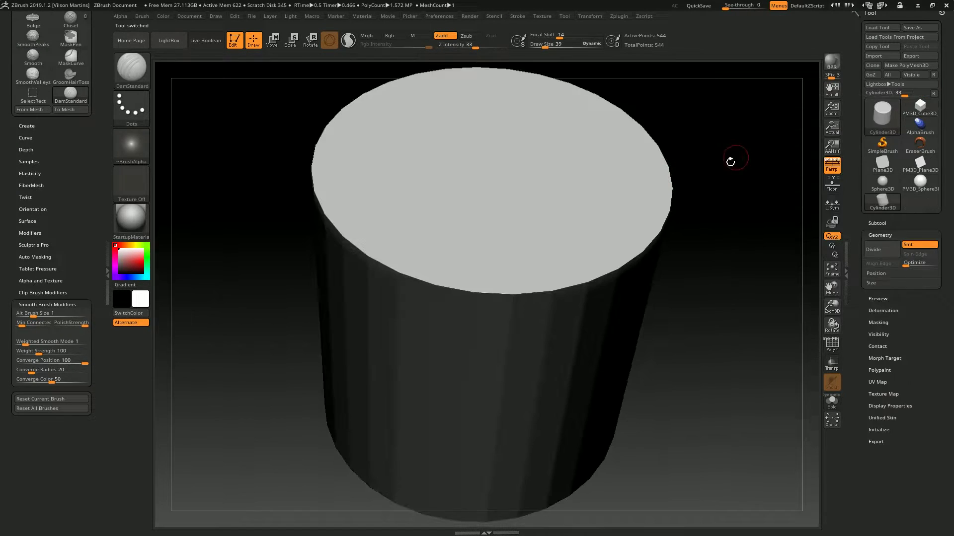
key("shift+f")
- Set Weighted Smooth Mode to 0 and smooth the cylinder's top into a dome with a draw size of 1000
left_click(27, 343)
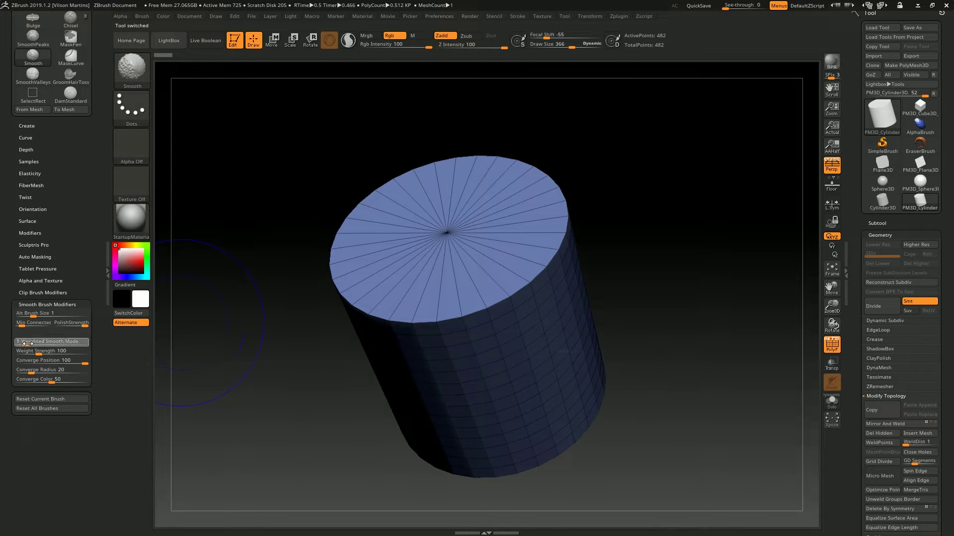
key("Return")
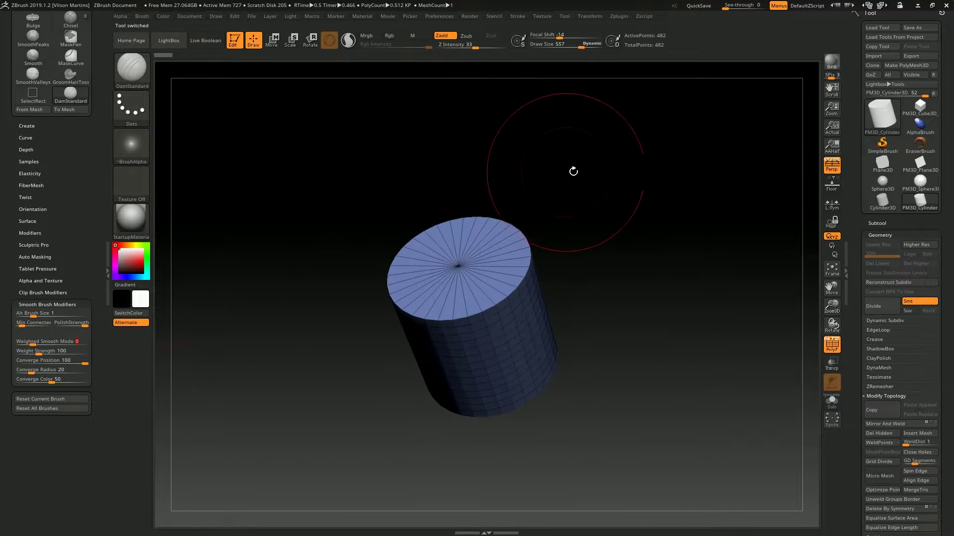
mouse_move(574, 171)
left_mouse_down()
mouse_move(601, 177)
mouse_move(439, 169)
mouse_move(566, 211)
left_mouse_up()
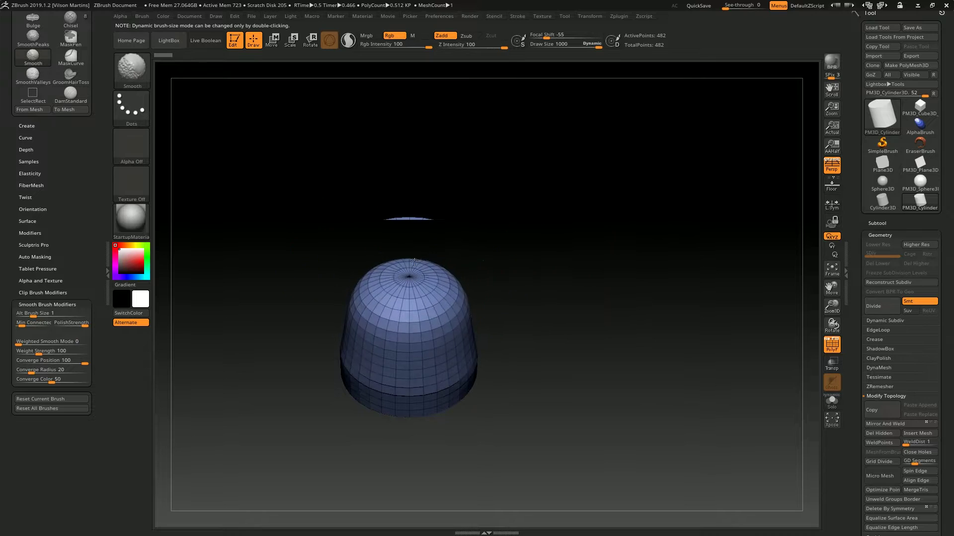
left_click_drag(411, 234, 460, 268, "shift")
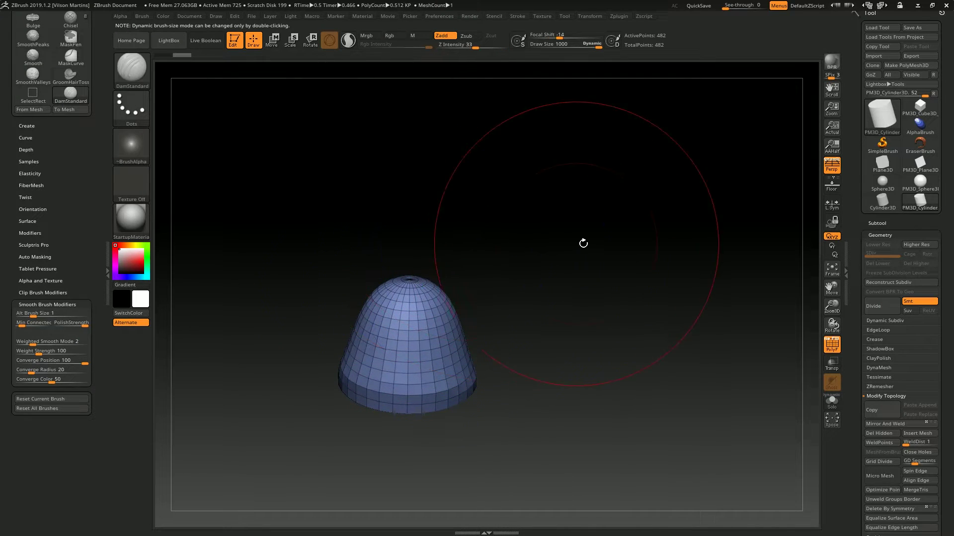
- Place an unsmoothed cylinder beside the dome and smooth its top into a pointed cone at Weighted Smooth Mode 2
left_click_drag(583, 242, 609, 255, "alt")
left_click_drag(609, 255, 750, 254, "alt")
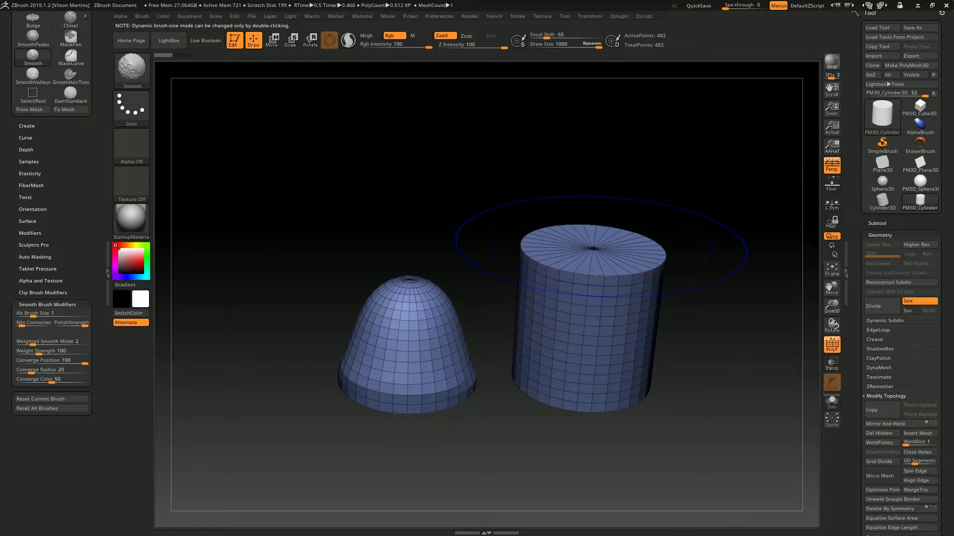
mouse_move(591, 238)
left_mouse_down("shift")
mouse_move(649, 192)
mouse_move(618, 272)
left_mouse_up("shift")
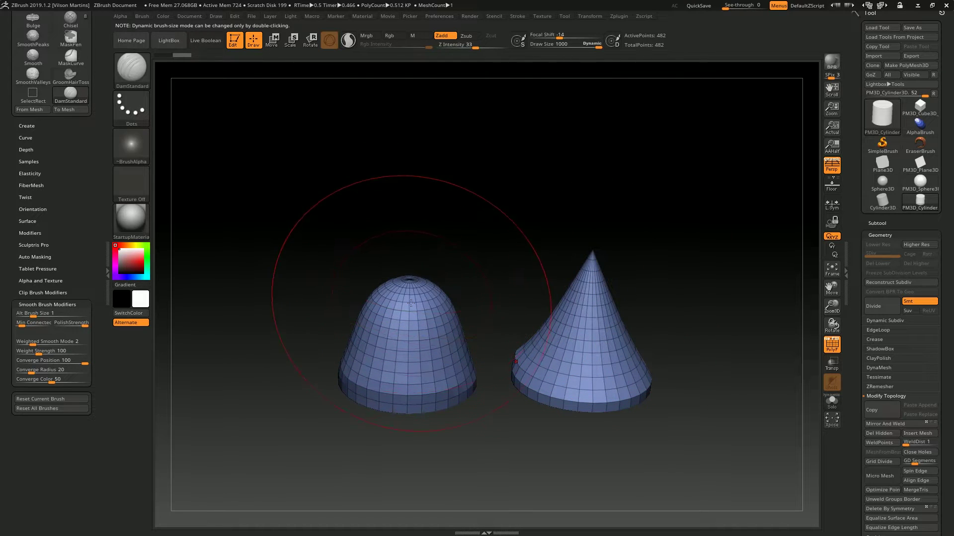
mouse_move(623, 184)
left_mouse_down()
mouse_move(630, 228)
mouse_move(631, 206)
mouse_move(598, 255)
mouse_move(622, 246)
left_mouse_up()
mouse_move(596, 293)
left_mouse_down("shift")
mouse_move(598, 312)
mouse_move(632, 296)
mouse_move(626, 310)
mouse_move(612, 285)
mouse_move(588, 343)
mouse_move(564, 297)
left_mouse_up("shift")
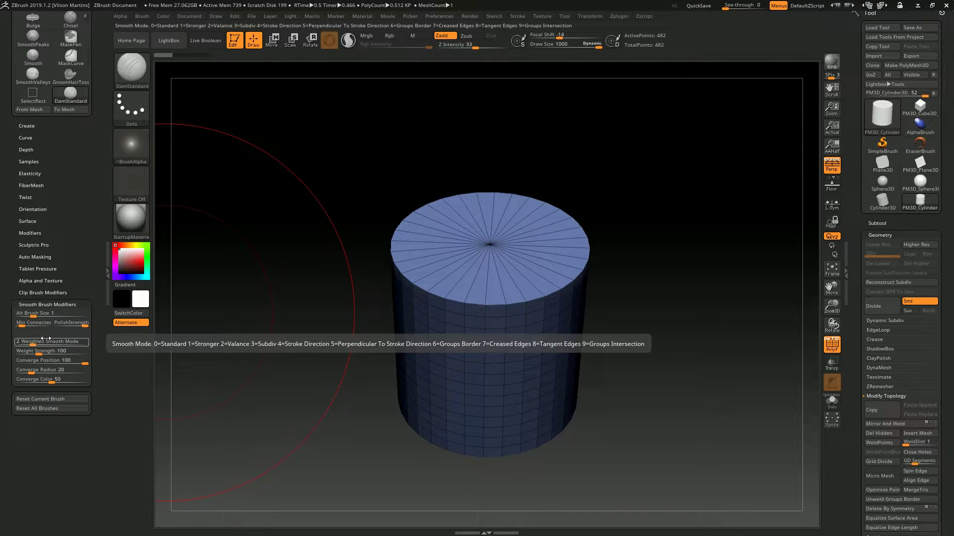
- Capture the screen, underline the 3=Subdiv option of the smooth modes in red and discard the capture
key("Print")
left_click_drag(258, 347, 276, 346)
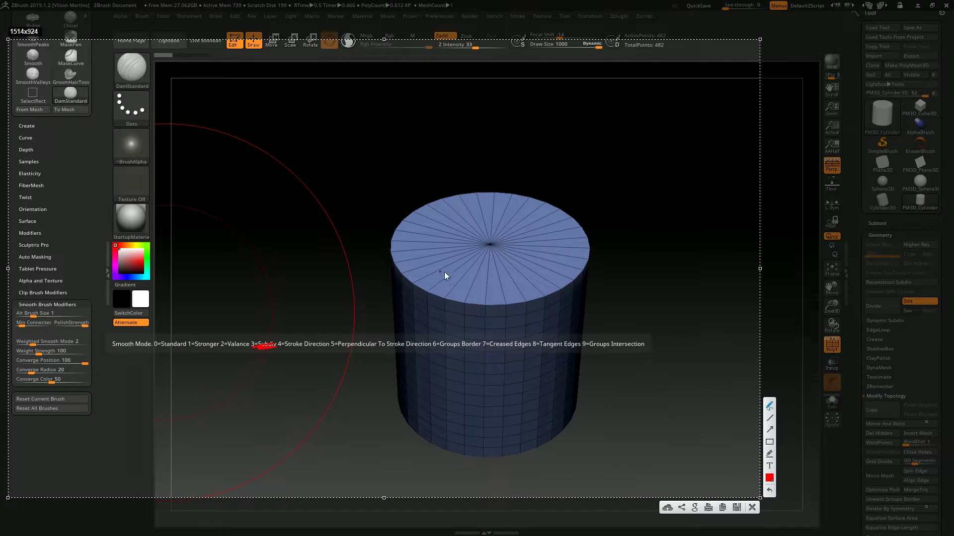
key("Escape")
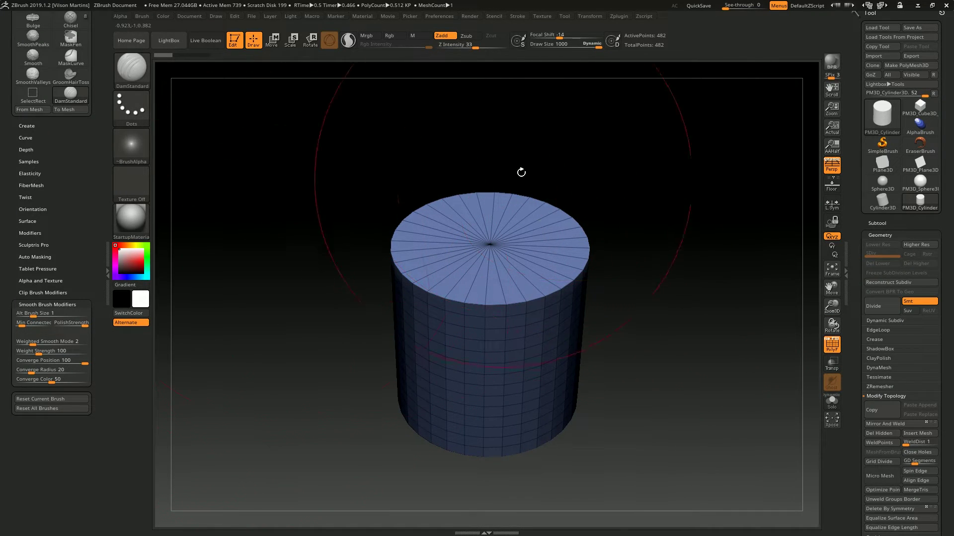
- Subdivide the cylinder to level 4 with Smt on and check its rounded rim with and without the wireframe
scroll(623, 195, "down", 3)
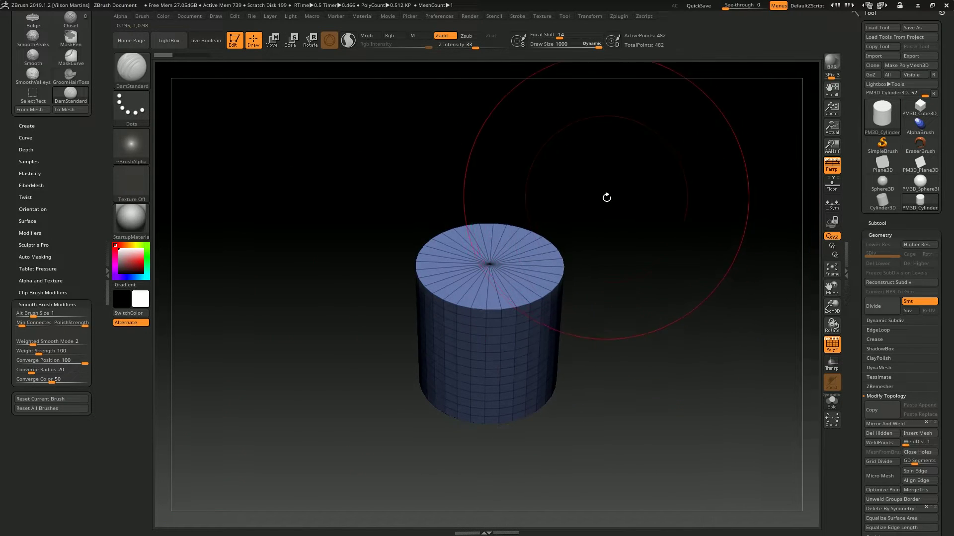
left_click_drag(661, 234, 525, 220, "alt")
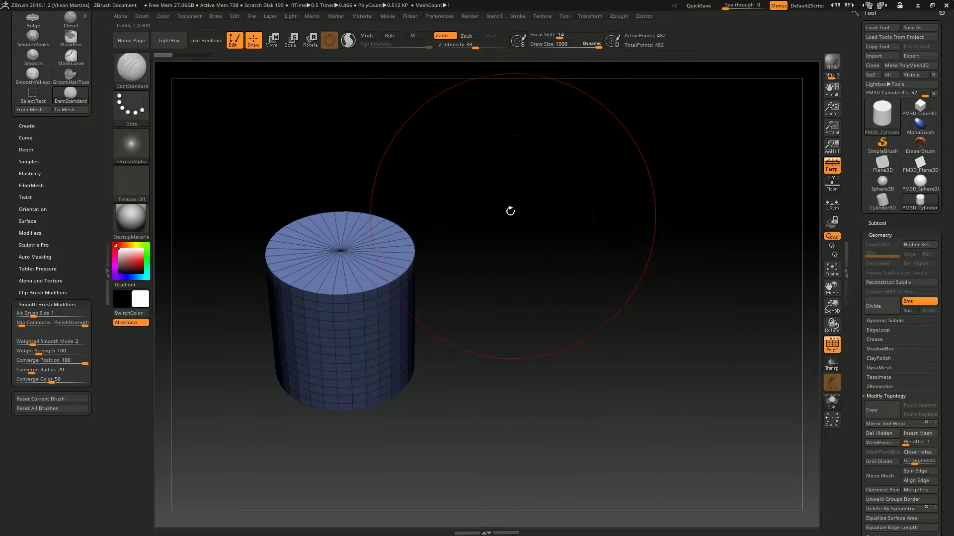
left_click_drag(571, 223, 486, 222)
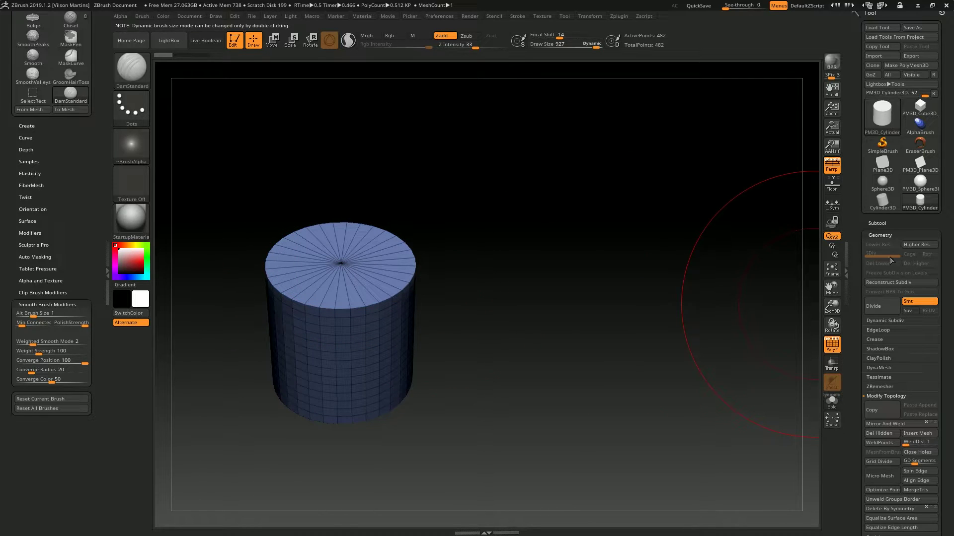
left_click_drag(486, 181, 461, 302)
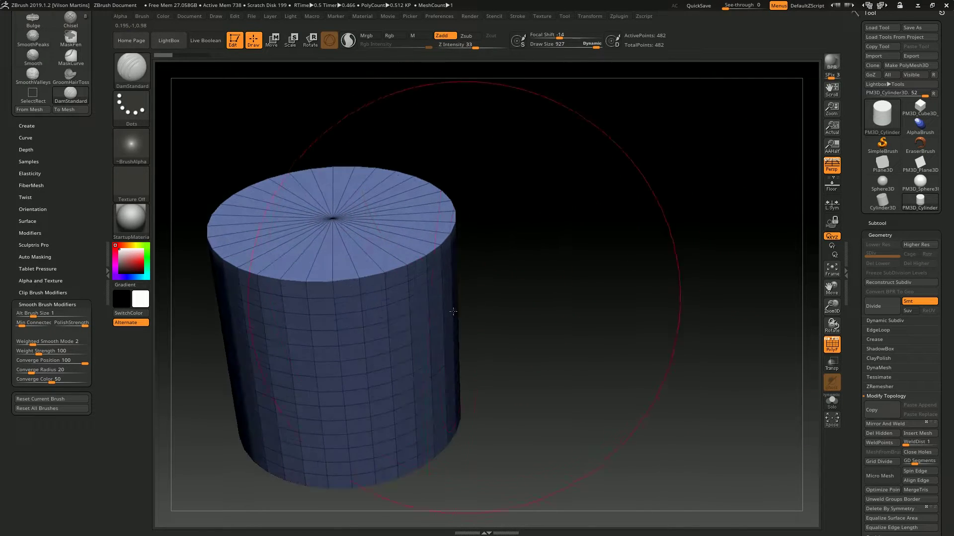
key("ctrl+d")
key("ctrl+d")
key("ctrl+d")
key("shift+f")
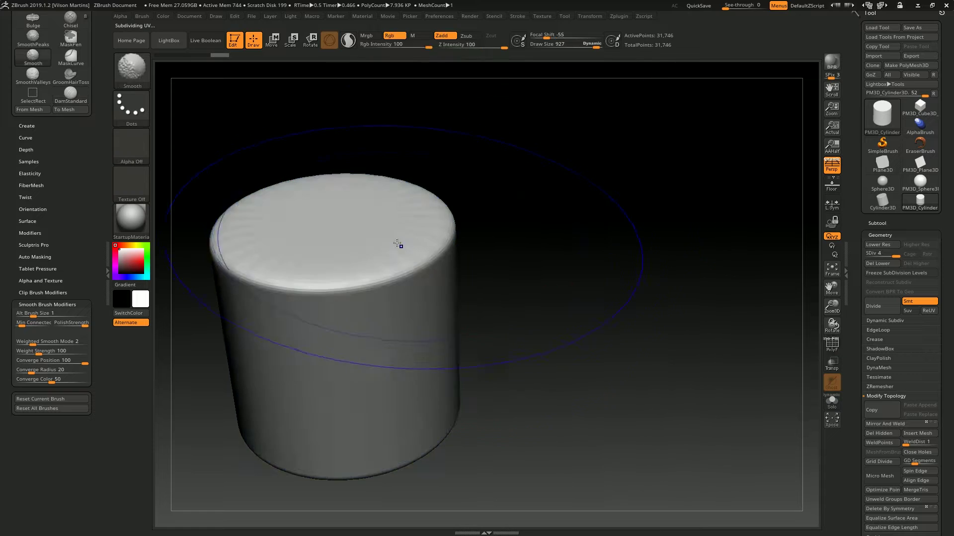
left_click_drag(486, 274, 465, 198)
key("shift+f")
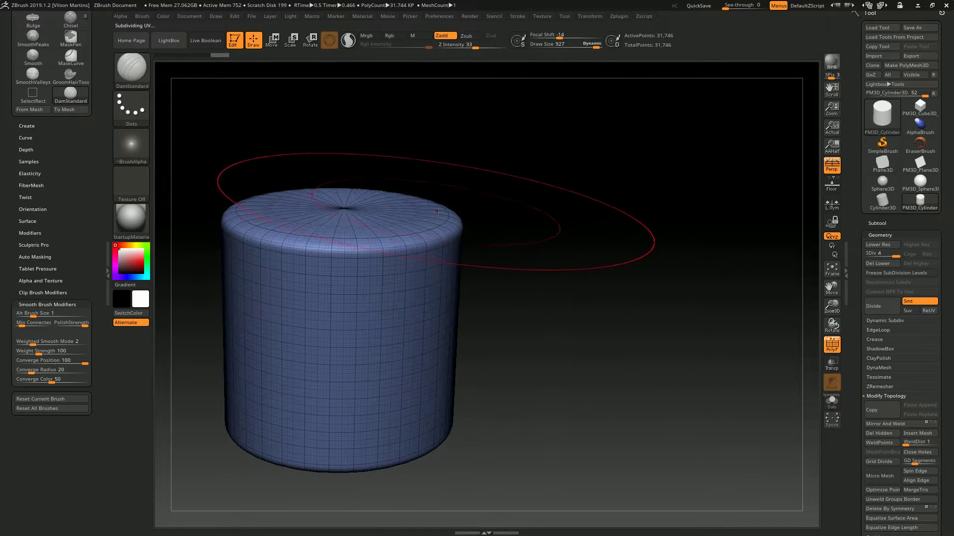
key("shift+f")
left_click_drag(524, 221, 471, 231)
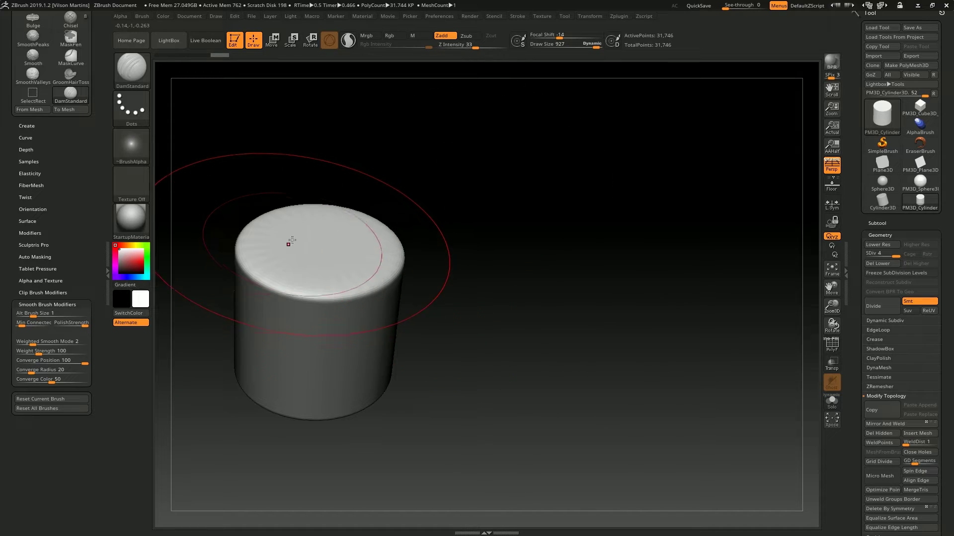
- Set Weighted Smooth Mode to 3 and subdivide a second cylinder beside the first to level 4 with Smt off
left_click(40, 342)
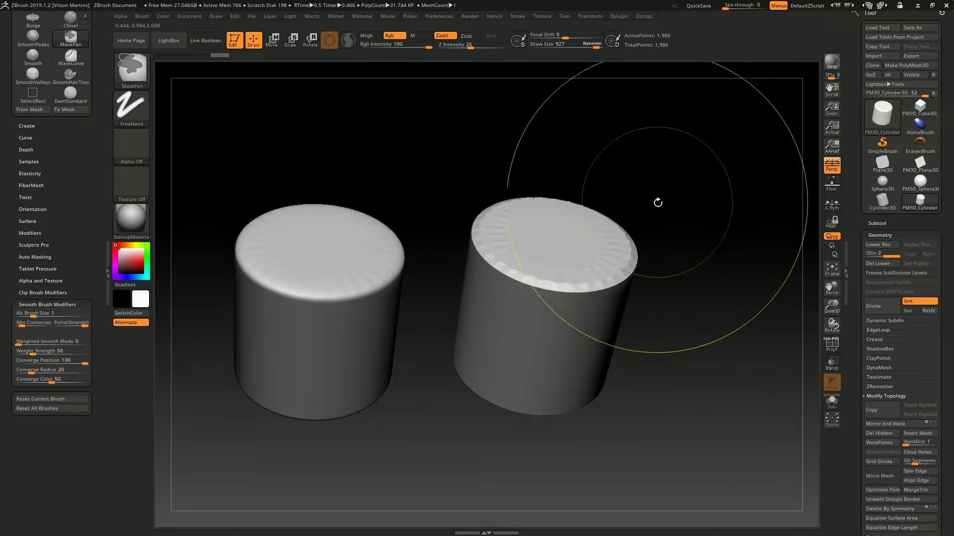
key("shift+f")
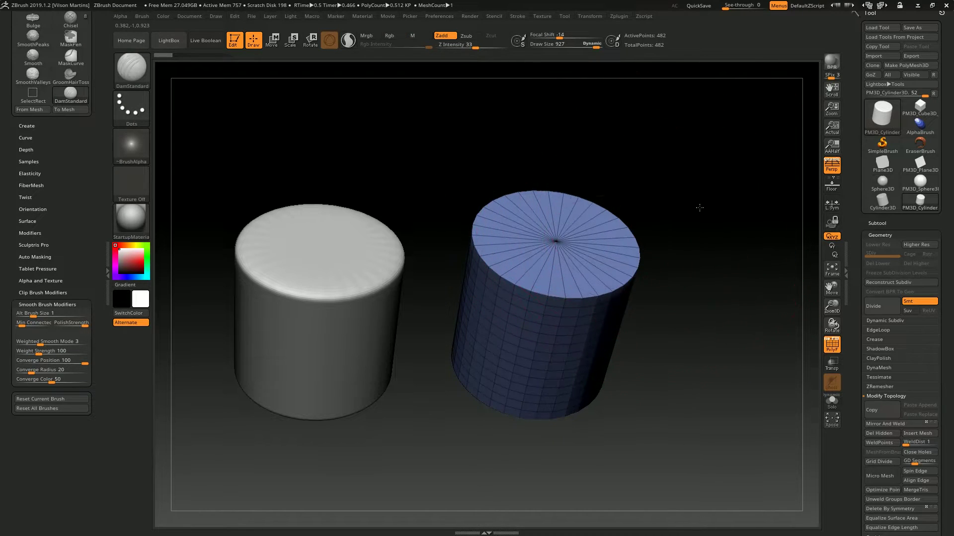
left_click(918, 300)
key("ctrl+d")
key("ctrl+d")
key("ctrl+d")
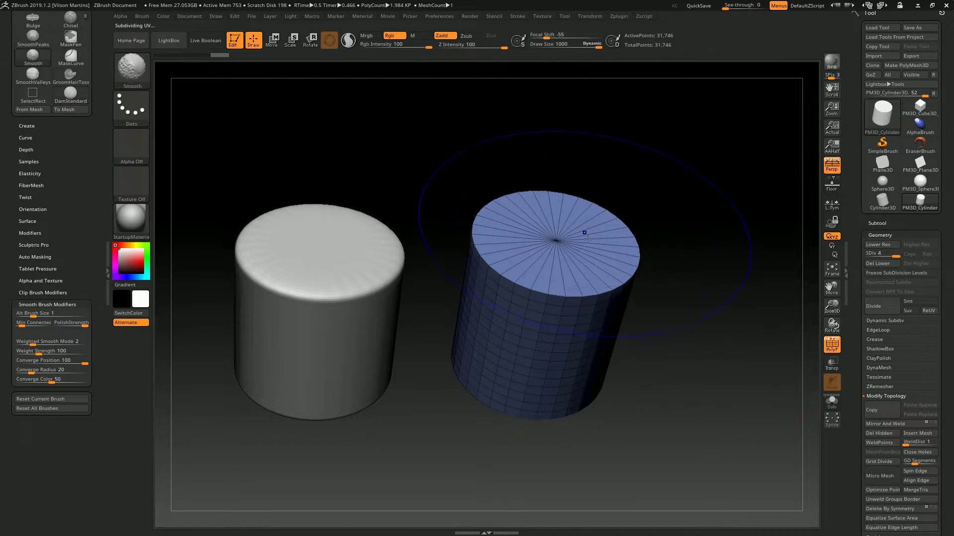
key("shift+f")
- Turn Smt back on and bring the second cylinder to a smoothly subdivided level 4 for comparison
left_click(917, 301)
mouse_move(673, 237)
left_mouse_down()
mouse_move(576, 252)
mouse_move(583, 243)
mouse_move(545, 299)
left_mouse_up()
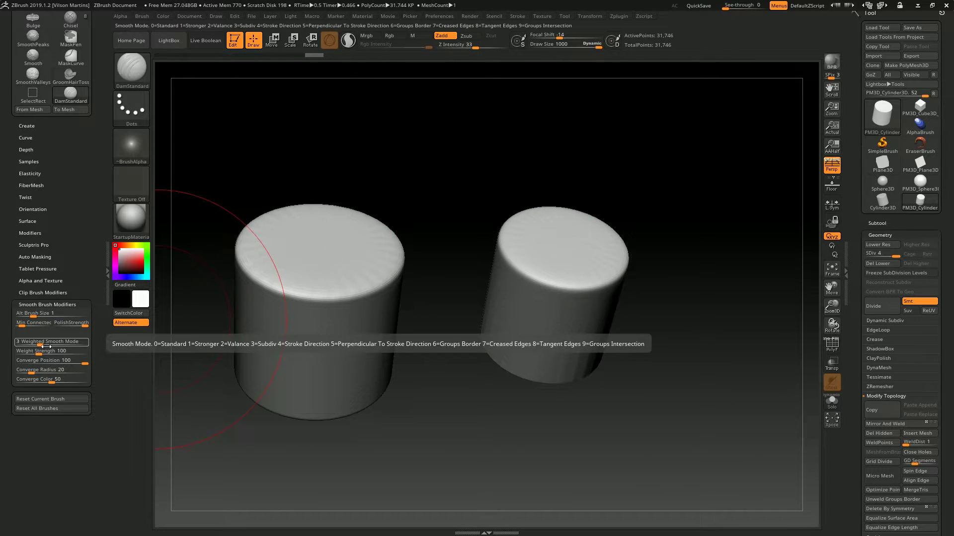
- Capture the screen, underline the 4=Stroke Direction option of the smooth modes in red and discard the capture
key("Print")
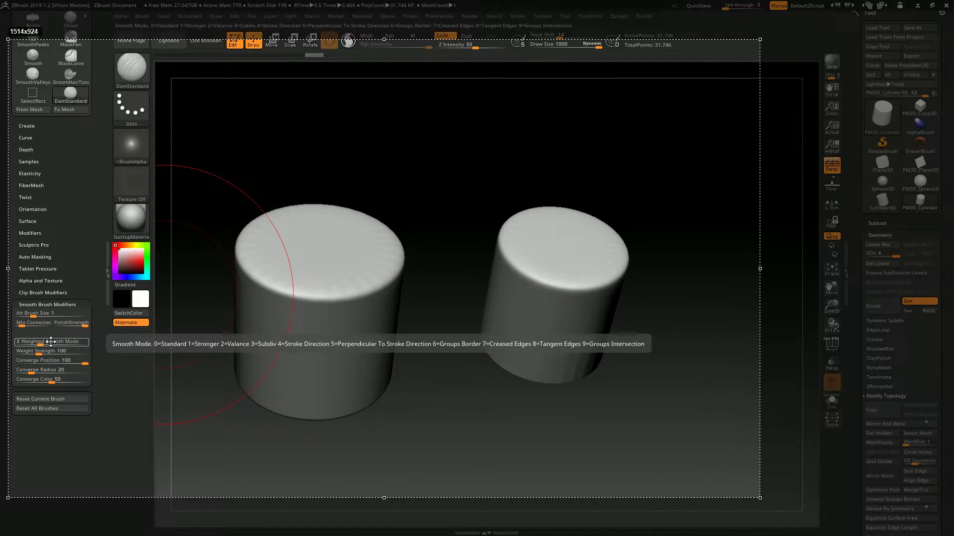
left_click_drag(272, 347, 330, 345)
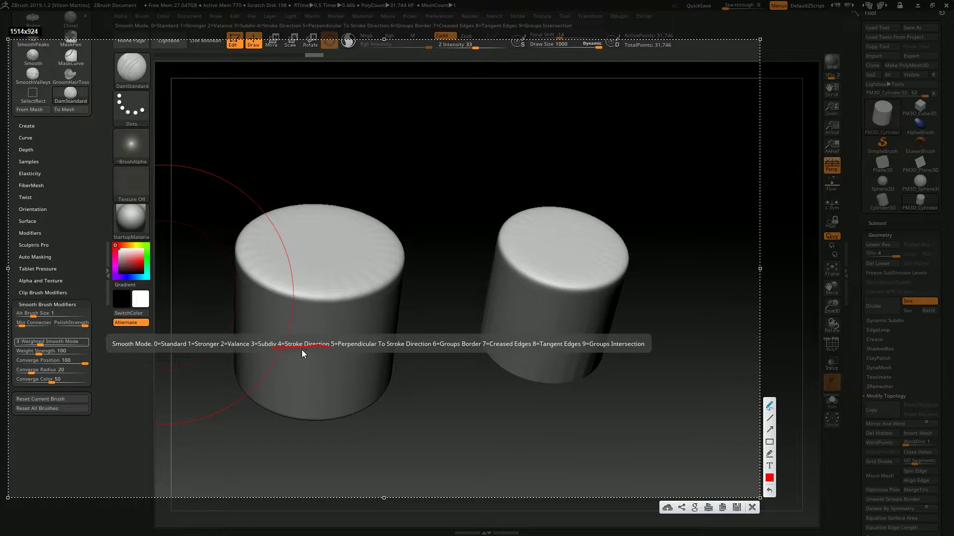
key("Escape")
- Clear the cylinders from the canvas, switch to the PM3D_Cube3D tool and frame the cube with its polyframe off
mouse_move(621, 179)
left_mouse_down()
mouse_move(675, 185)
mouse_move(678, 171)
mouse_move(659, 225)
left_mouse_up()
key("ctrl+n")
key("s")
left_click(648, 200)
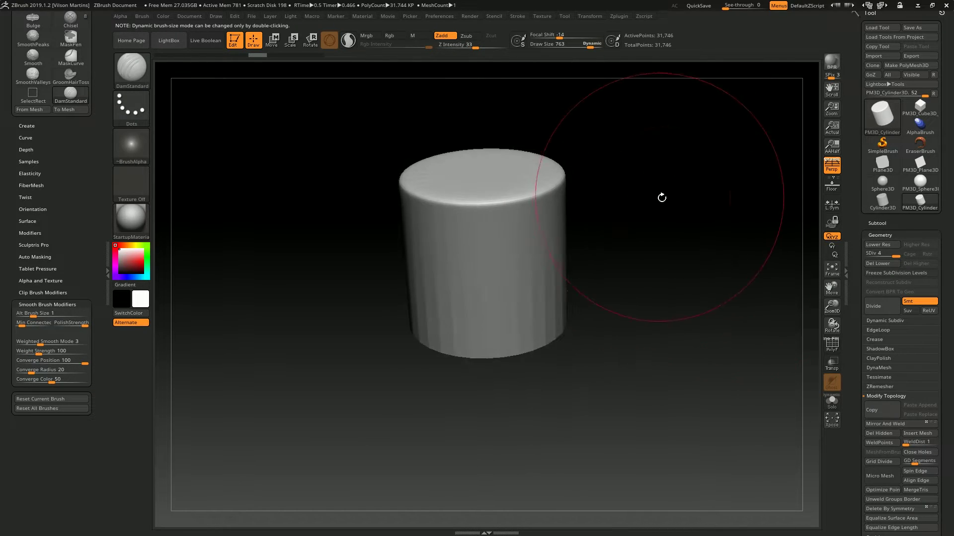
left_click(916, 114)
key("shift+f")
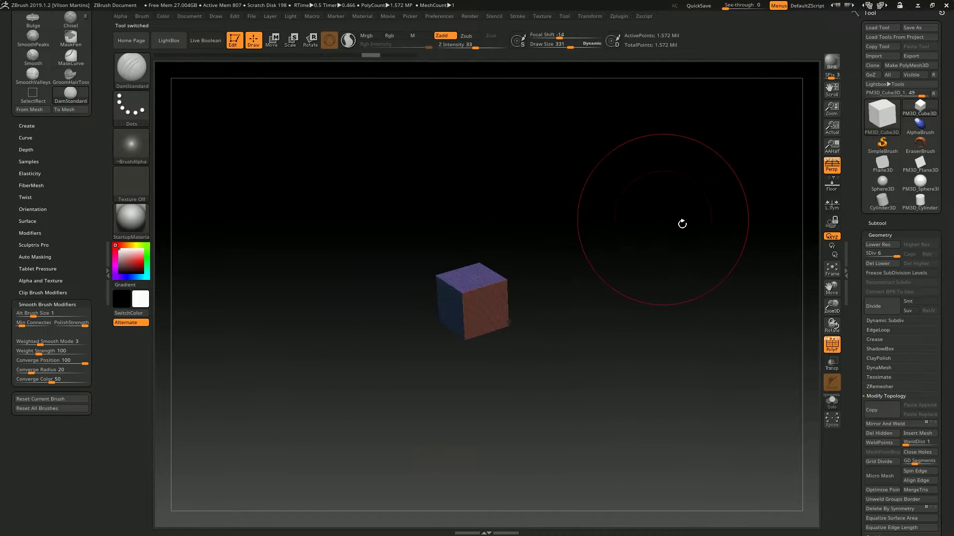
key("f")
key("shift+f")
- Bring the cube to subdivision level 4 and carve a straight horizontal DamStandard groove across its front face at draw size 23
mouse_move(741, 211)
left_mouse_down()
mouse_move(666, 213)
mouse_move(709, 263)
mouse_move(658, 267)
left_mouse_up()
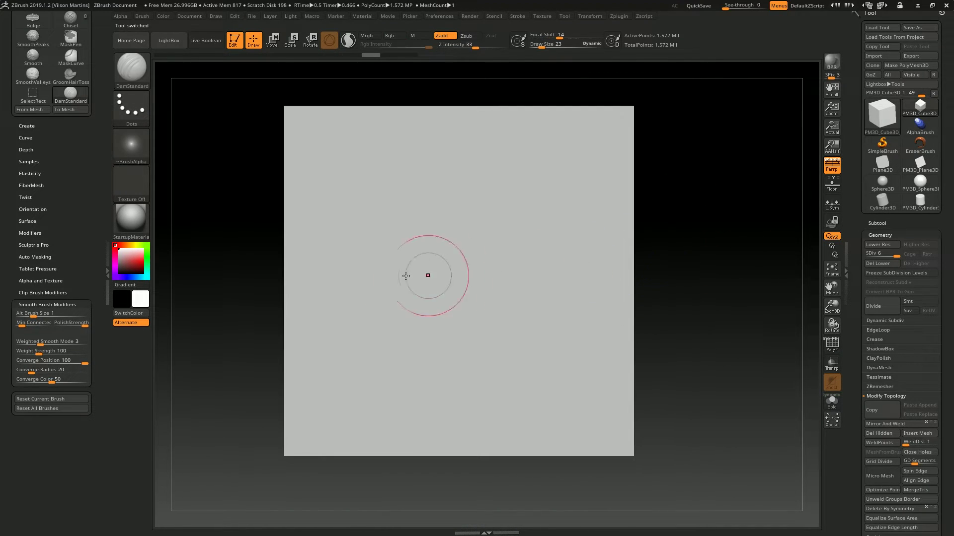
left_click_drag(696, 238, 557, 217)
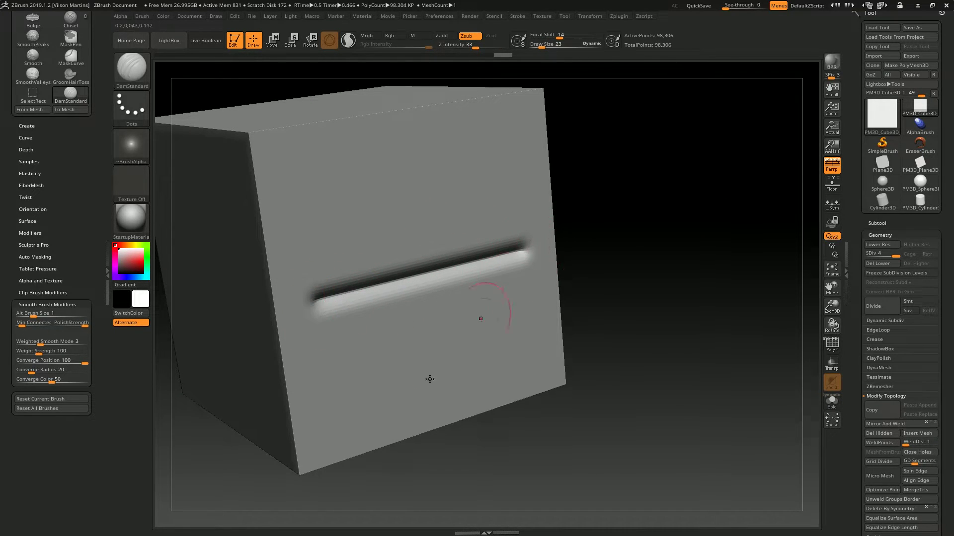
right_click_drag(430, 273, 429, 264, "ctrl")
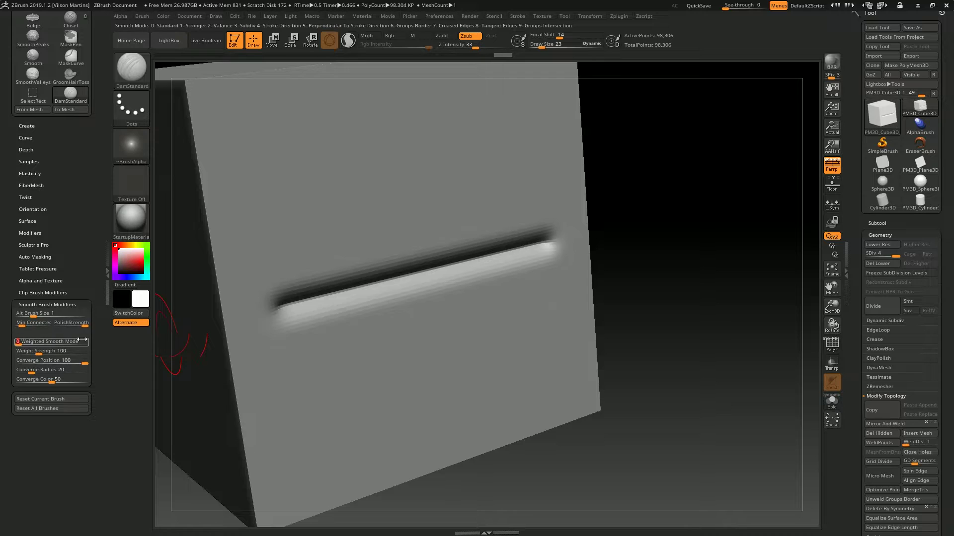
- Set Weighted Smooth Mode to 0 and smooth both ends of the groove on the cube's front face
key("shift")
left_click_drag(277, 317, 271, 321, "shift")
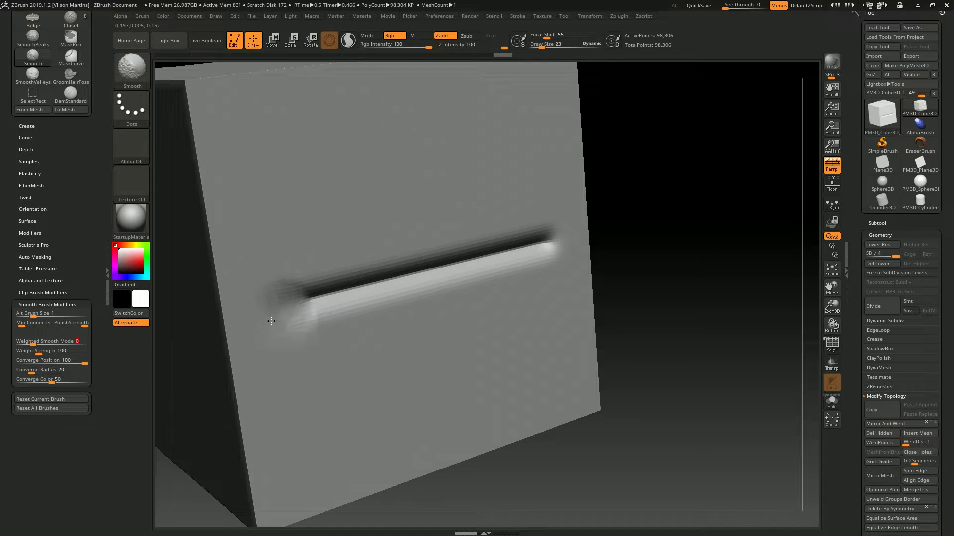
mouse_move(587, 263)
left_mouse_down("shift")
mouse_move(555, 239)
mouse_move(546, 246)
left_mouse_up("shift")
- Capture the screen, mark both smoothed groove ends with red arrows and discard the capture
key("Print")
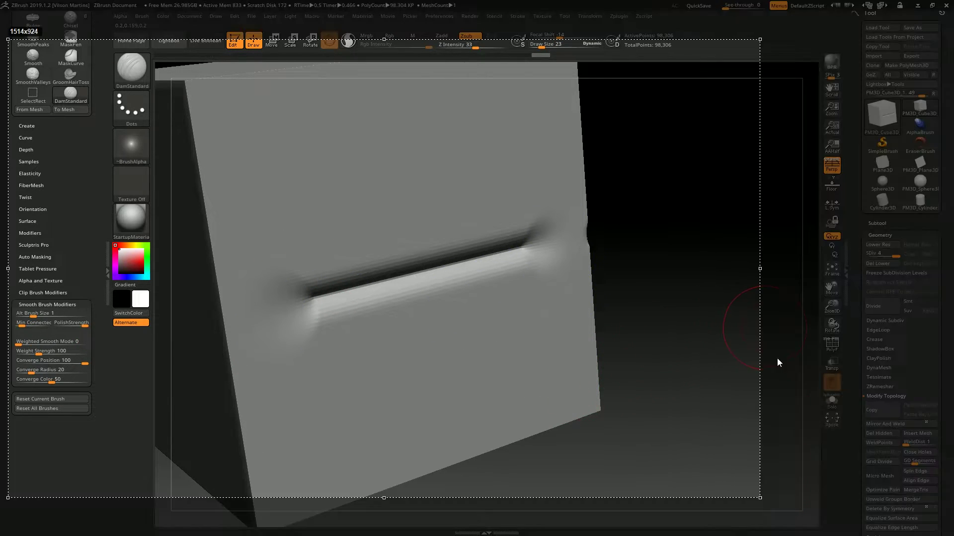
mouse_move(538, 183)
left_mouse_down()
mouse_move(523, 235)
mouse_move(539, 228)
left_mouse_up()
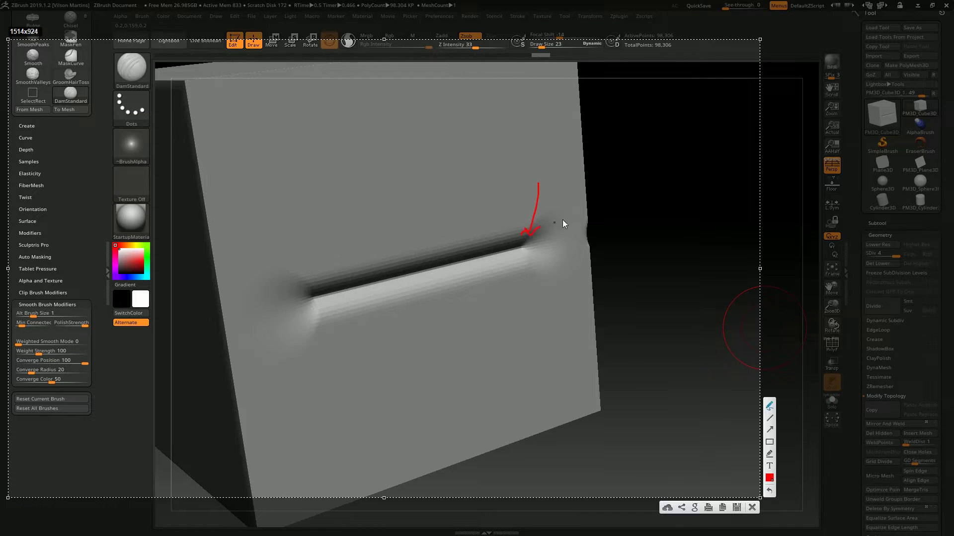
left_click_drag(255, 272, 314, 282)
left_click_drag(303, 265, 295, 289)
key("Escape")
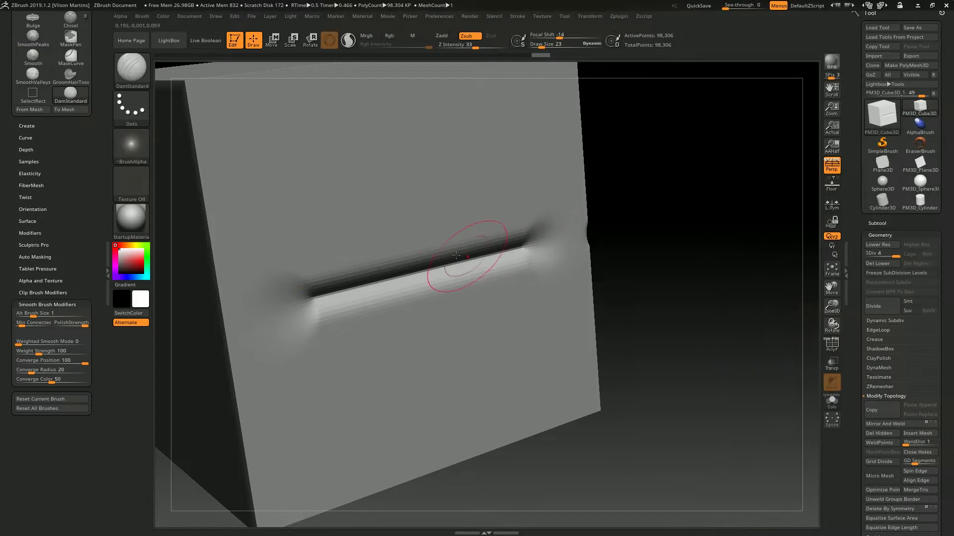
- Undo the smoothing at both groove ends, set Weighted Smooth Mode to 4 and smooth along the groove's length
key("ctrl+z")
key("ctrl+z")
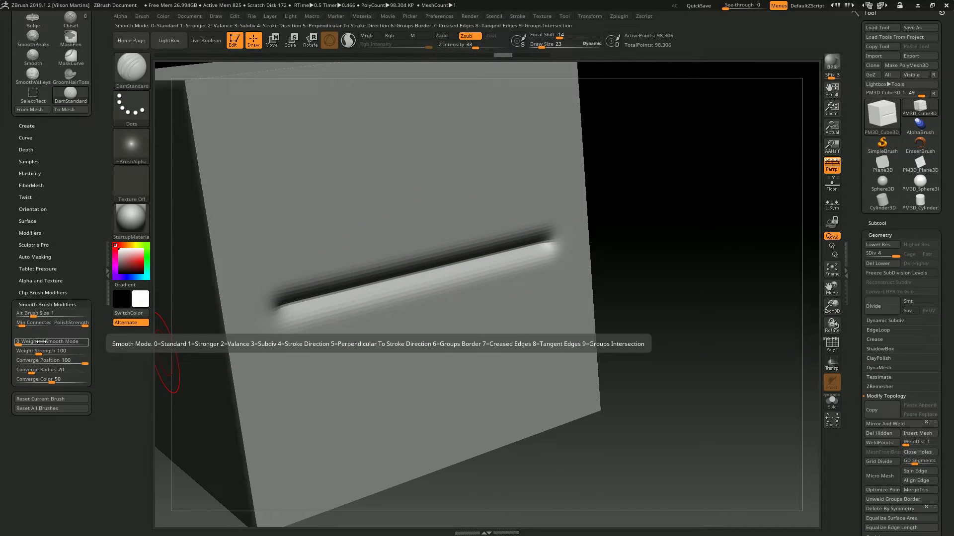
left_click_drag(28, 343, 47, 342)
key("shift")
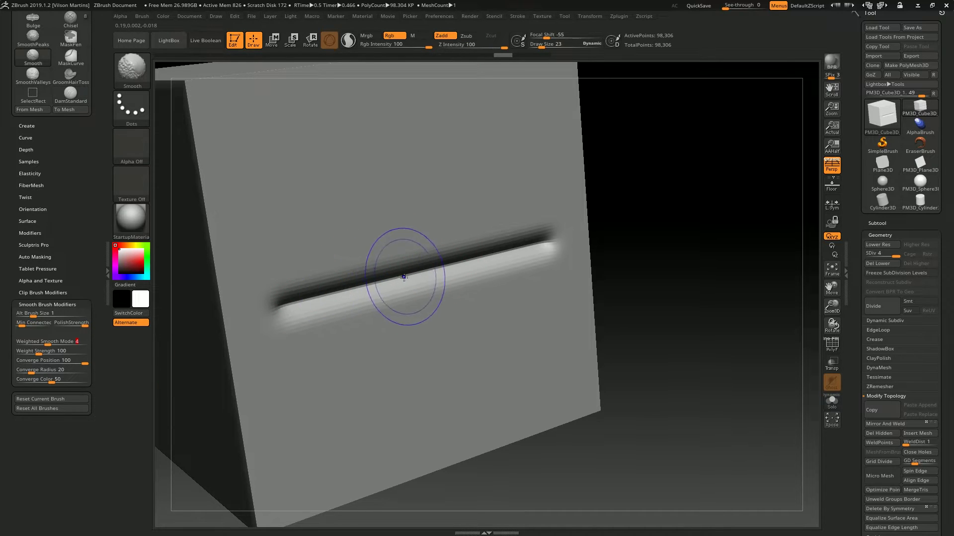
mouse_move(390, 288)
left_mouse_down("shift")
mouse_move(559, 238)
mouse_move(304, 304)
mouse_move(490, 251)
mouse_move(274, 302)
left_mouse_up("shift")
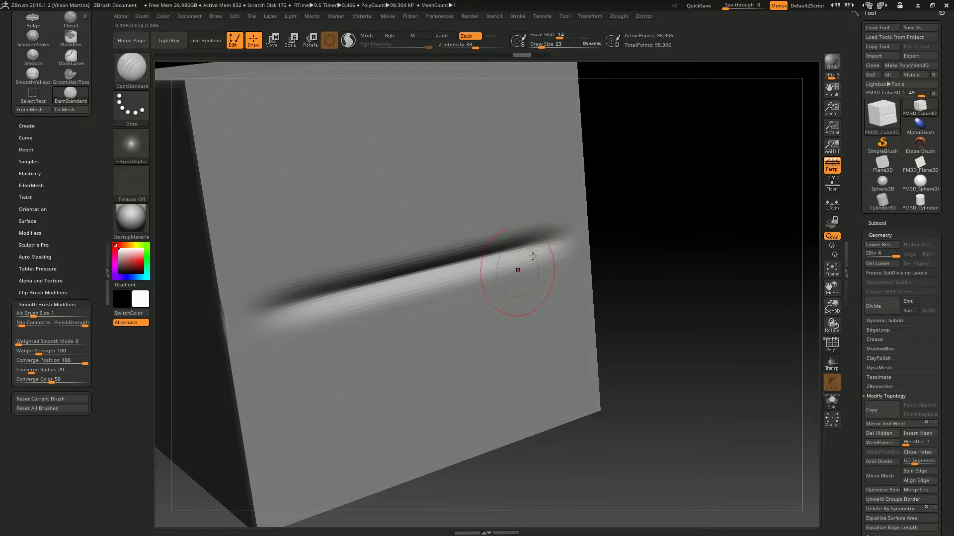
- Smooth vertically across the middle of the groove with Weighted Smooth Mode 4 and undo the result
mouse_move(574, 227)
left_mouse_down()
mouse_move(415, 276)
mouse_move(416, 225)
left_mouse_up()
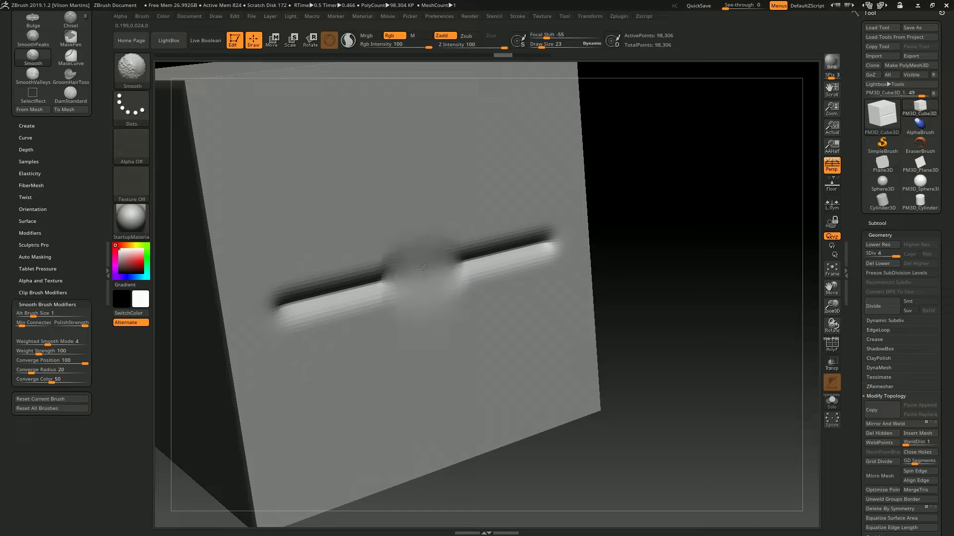
left_click_drag(430, 331, 424, 315, "shift")
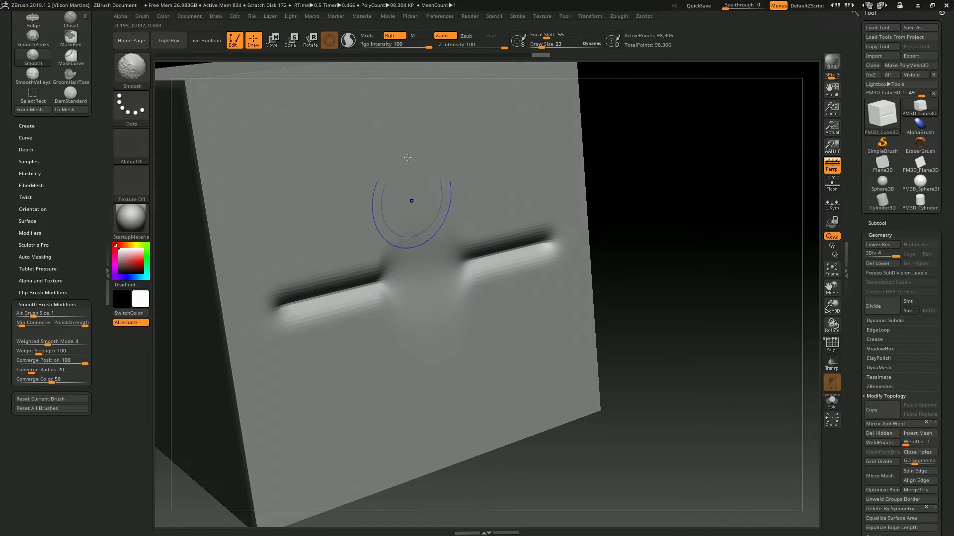
key("ctrl+z")
- Smooth along the groove's direction once more with mode 4 and undo the smoothing
key("shift")
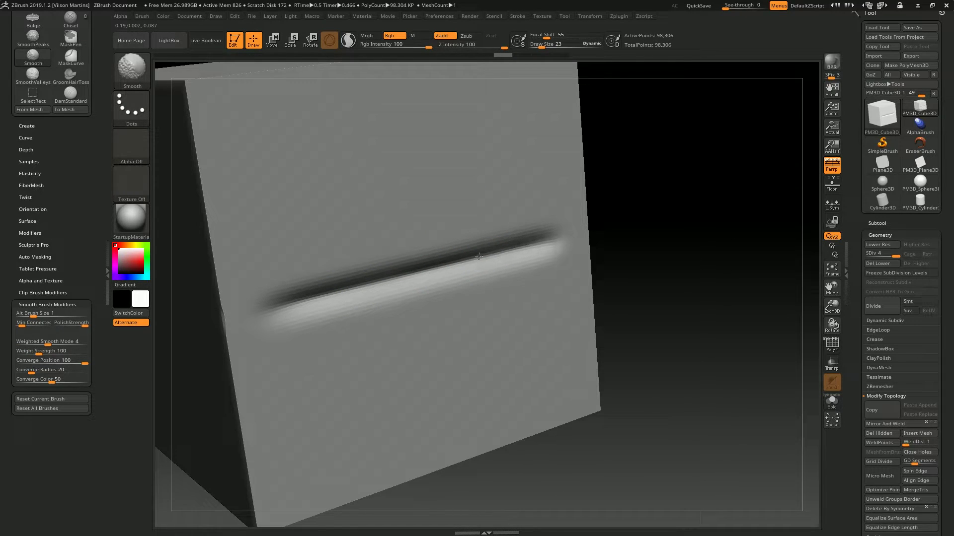
key("ctrl+z")
left_click_drag(432, 247, 440, 333, "shift")
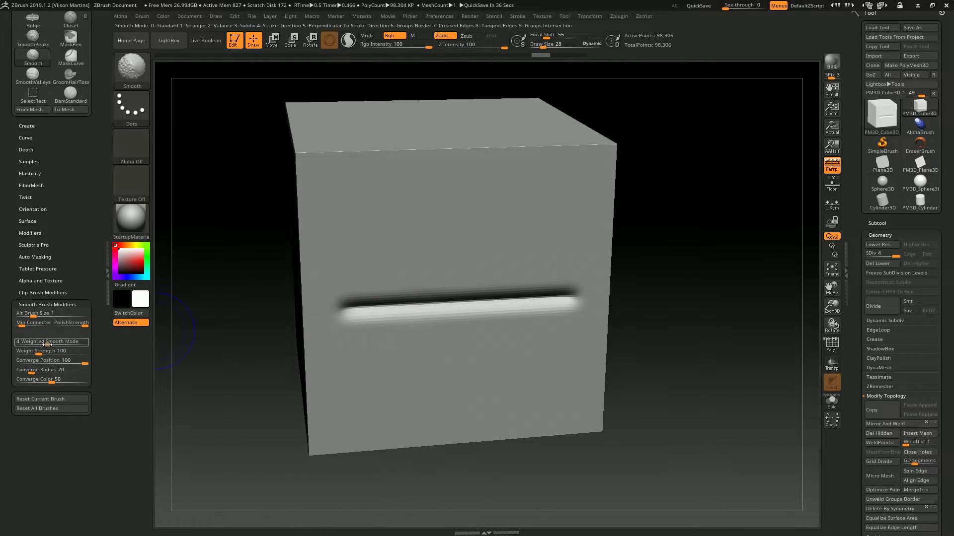
- Set Weighted Smooth Mode to 5 and carve a thinner vertical groove at draw size 12 across the horizontal one
left_click(50, 344)
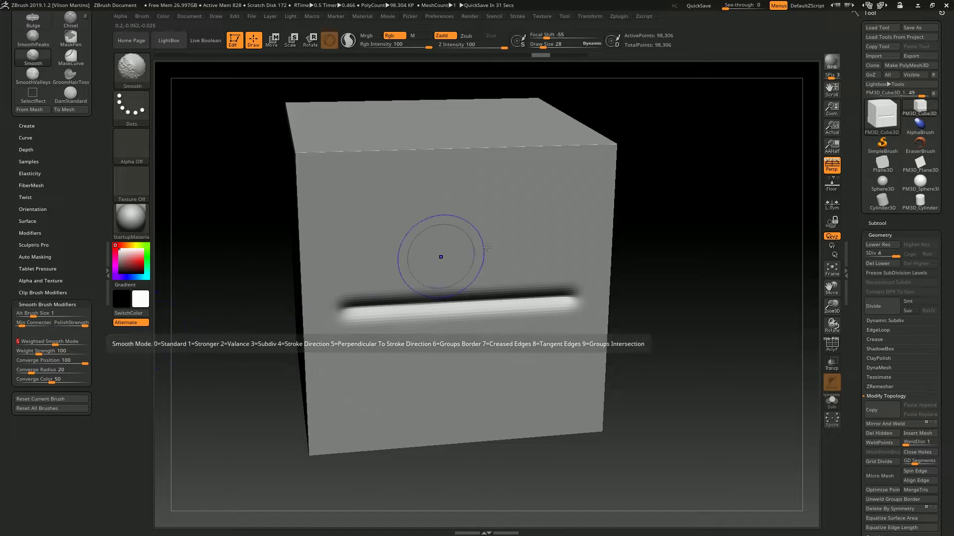
left_click_drag(679, 225, 674, 223)
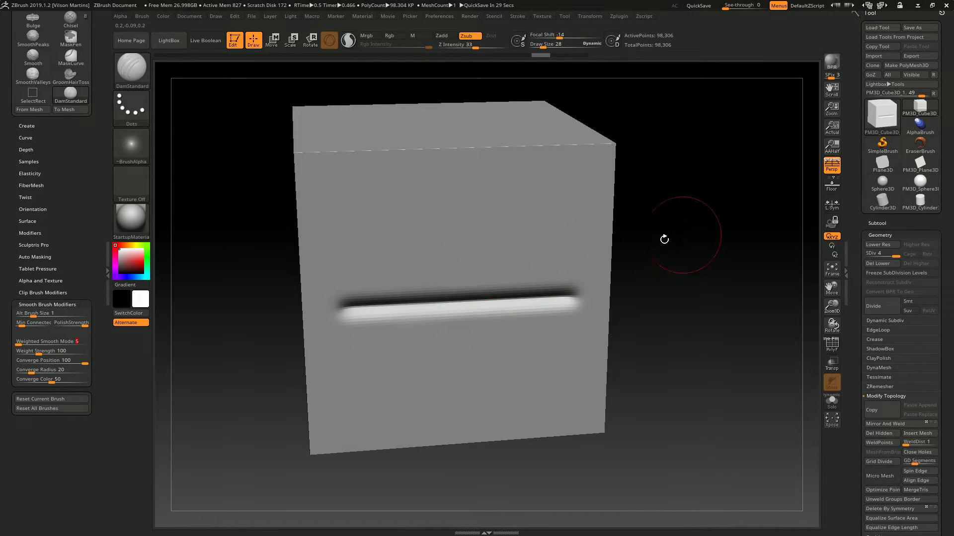
left_click_drag(657, 297, 458, 426, "shift")
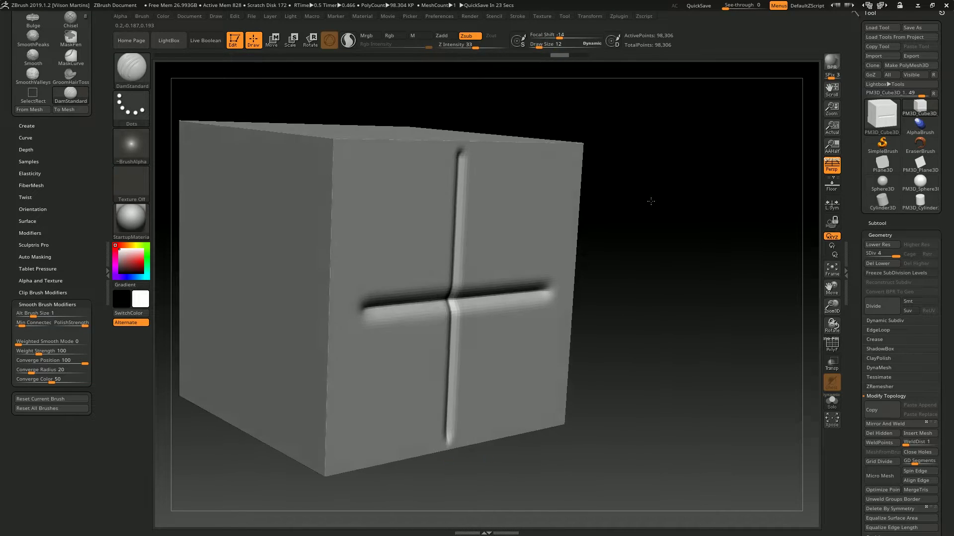
- Smooth along the horizontal groove and then the vertical groove with mode 5, undoing each smoothing
mouse_move(650, 201)
left_mouse_down()
mouse_move(601, 247)
mouse_move(666, 240)
mouse_move(400, 304)
mouse_move(397, 318)
mouse_move(494, 296)
mouse_move(432, 300)
left_mouse_up()
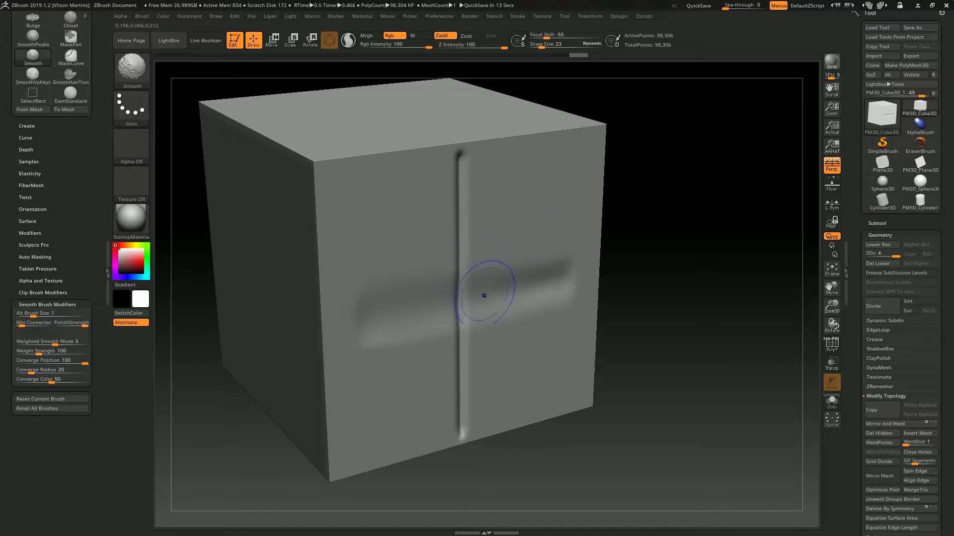
key("ctrl+z")
left_click_drag(468, 170, 461, 205, "shift")
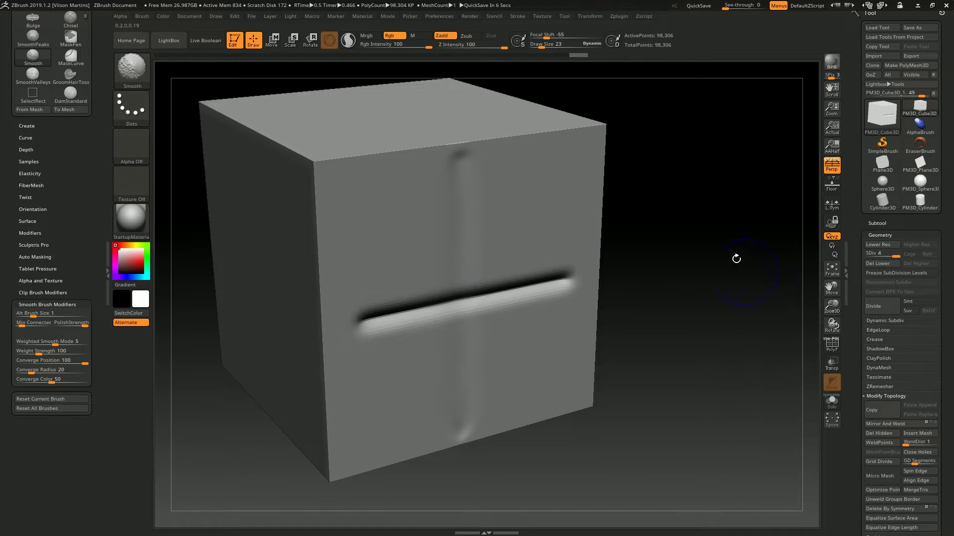
key("ctrl+z")
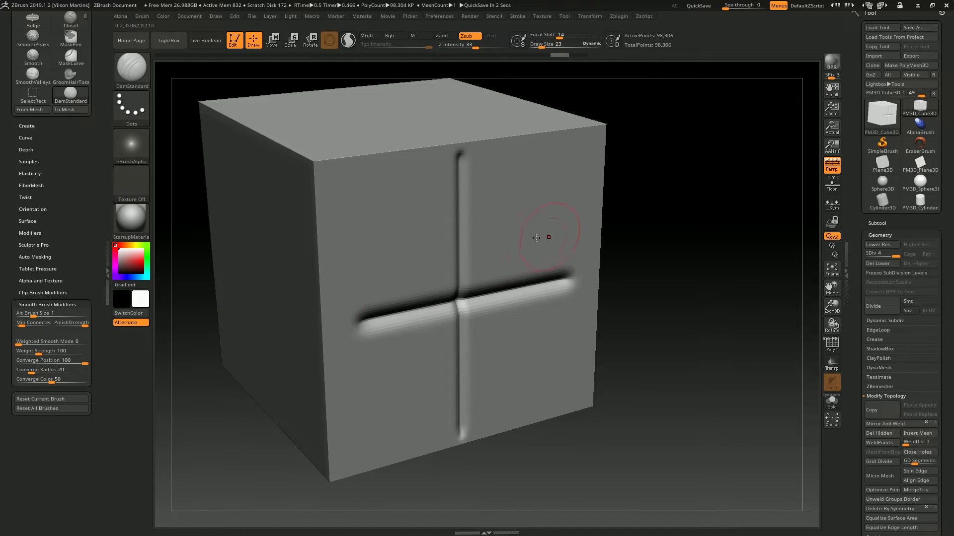
- Undo the vertical and horizontal grooves to restore the cube's flat front face
left_click_drag(638, 149, 645, 160)
key("ctrl+z")
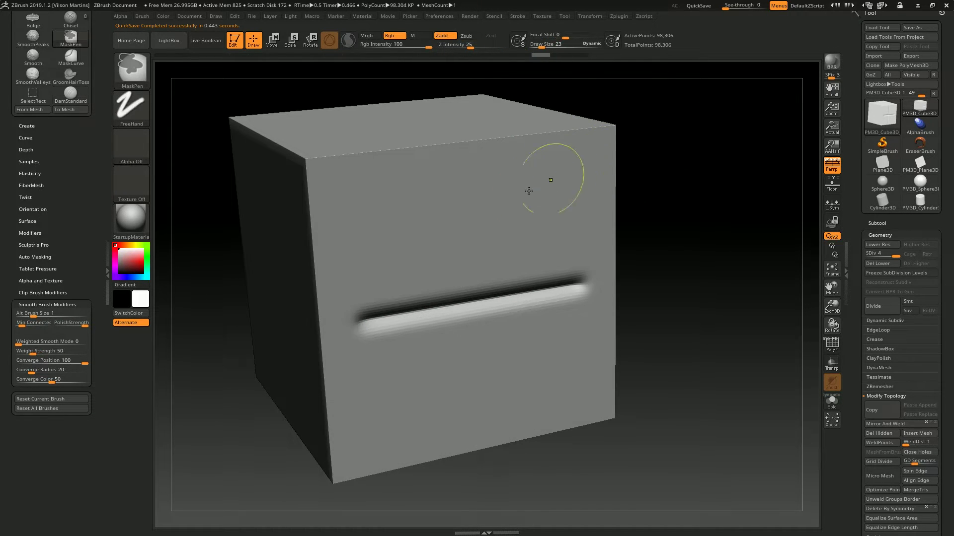
key("ctrl+z")
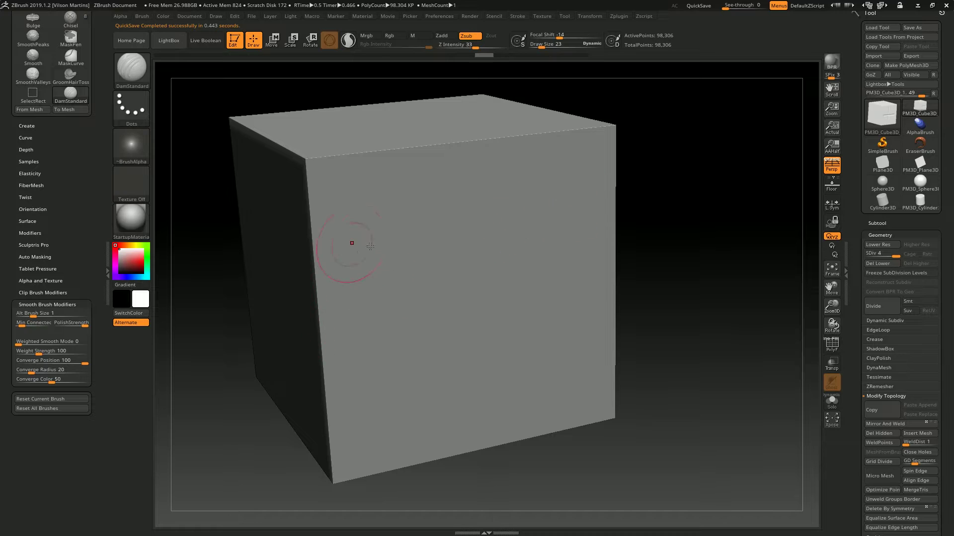
- Carve a freehand S-shaped groove on the cube's front face and smooth along its curve with mode 5
left_click_drag(634, 211, 639, 222, "shift")
mouse_move(404, 188)
left_mouse_down()
mouse_move(396, 388)
mouse_move(517, 382)
left_mouse_up()
left_click_drag(704, 286, 775, 318)
key("ctrl+z")
key("ctrl+z")
left_click_drag(571, 219, 616, 221)
mouse_move(535, 202)
left_mouse_down()
mouse_move(551, 343)
mouse_move(377, 358)
left_mouse_up()
mouse_move(377, 360)
left_mouse_down("shift")
mouse_move(467, 372)
mouse_move(527, 293)
mouse_move(415, 291)
mouse_move(479, 217)
mouse_move(492, 293)
mouse_move(376, 299)
left_mouse_up("shift")
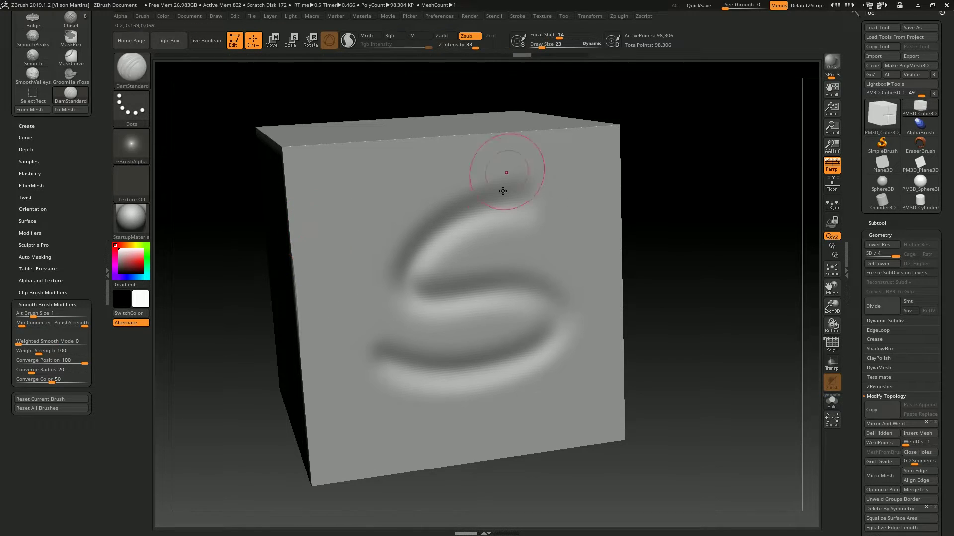
- Undo the S-shaped groove and its smoothing strokes back to the flat face
key("ctrl+z")
key("ctrl+z")
key("ctrl+z")
key("ctrl+z")
key("ctrl+z")
key("ctrl+z")
key("ctrl+z")
key("ctrl+z")
key("ctrl+z")
key("ctrl+z")
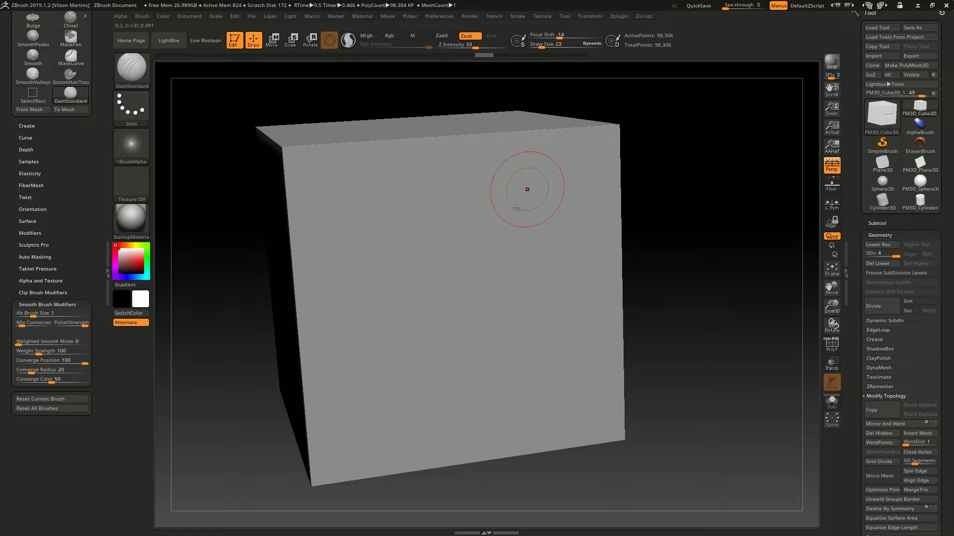
- Carve a diagonal groove across the front face, smooth along it, and undo both the smoothing and the groove
left_click_drag(591, 163, 420, 355)
mouse_move(581, 171)
left_mouse_down("shift")
mouse_move(447, 341)
mouse_move(582, 164)
left_mouse_up("shift")
key("ctrl+z")
key("ctrl+z")
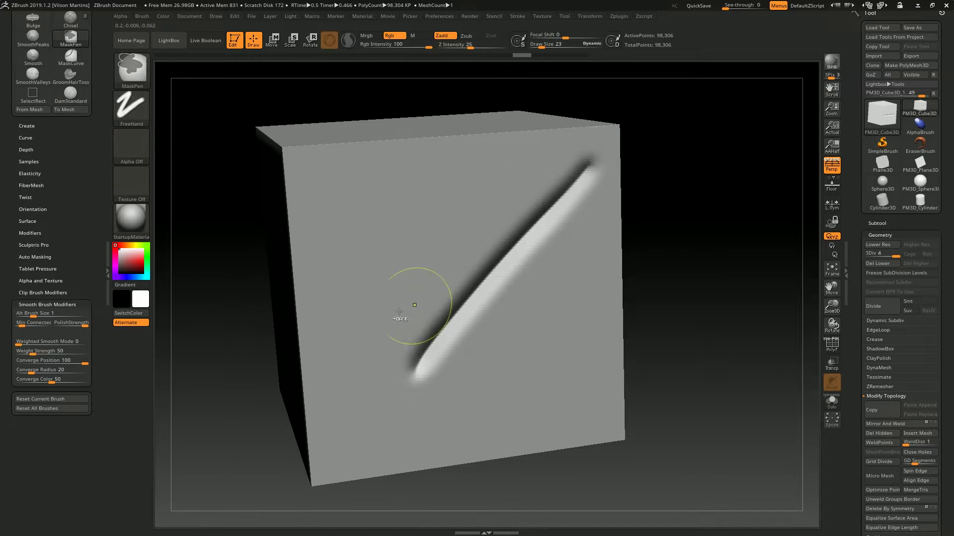
key("ctrl+z")
- Carve crossing horizontal and vertical grooves on the front face and smooth along the horizontal one with Weighted Smooth Mode 5
left_click_drag(349, 312, 575, 285)
left_click_drag(469, 184, 452, 398)
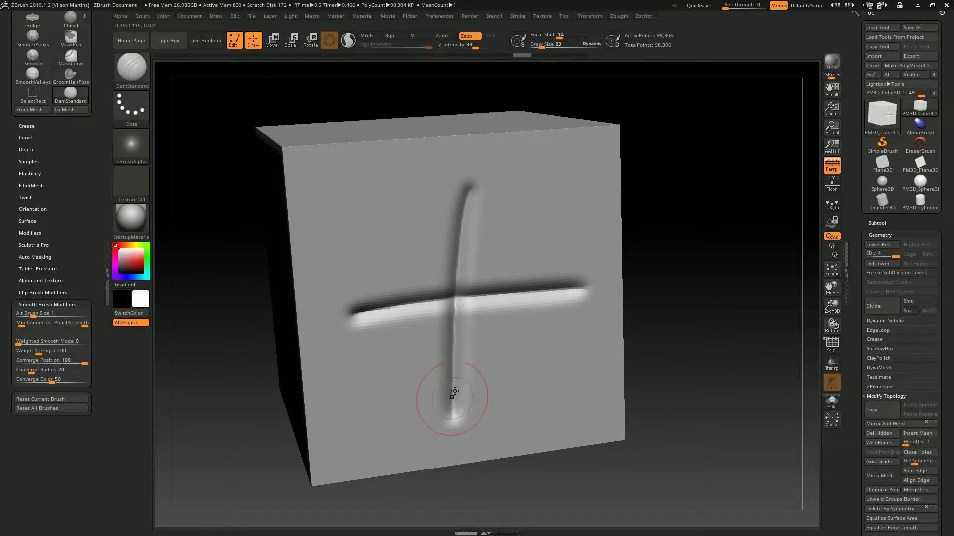
key("shift")
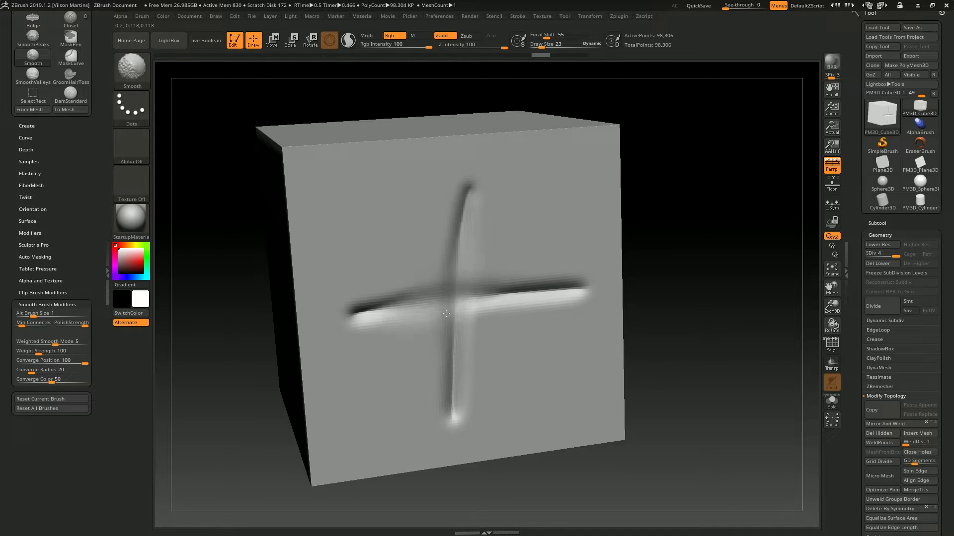
mouse_move(488, 277)
left_mouse_down("shift")
mouse_move(522, 276)
mouse_move(326, 309)
mouse_move(551, 292)
left_mouse_up("shift")
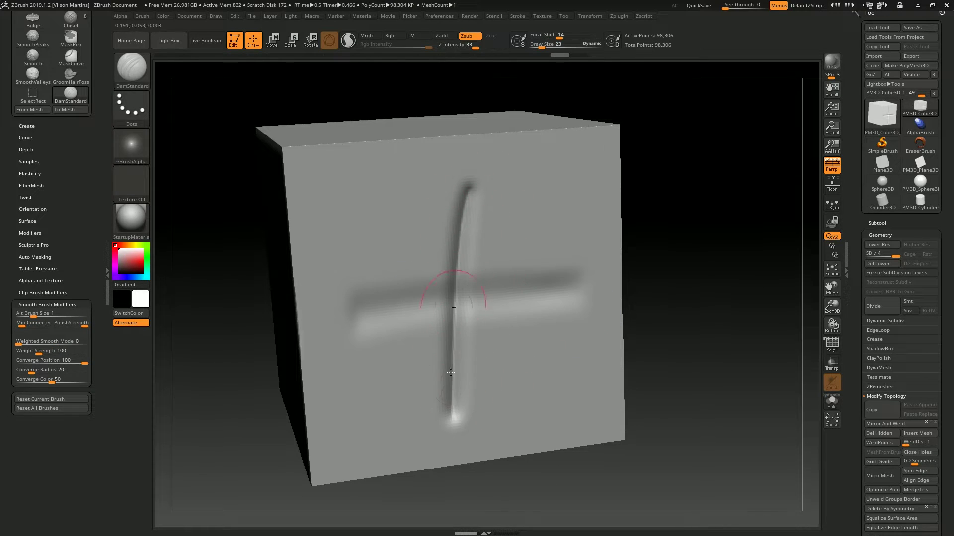
- Set the Weighted Smooth Mode to 6, show the cube's polygroup wireframe, and extrude a 3×3 polygon block from its face with QMesh
left_click_drag(30, 341, 69, 341, "shift")
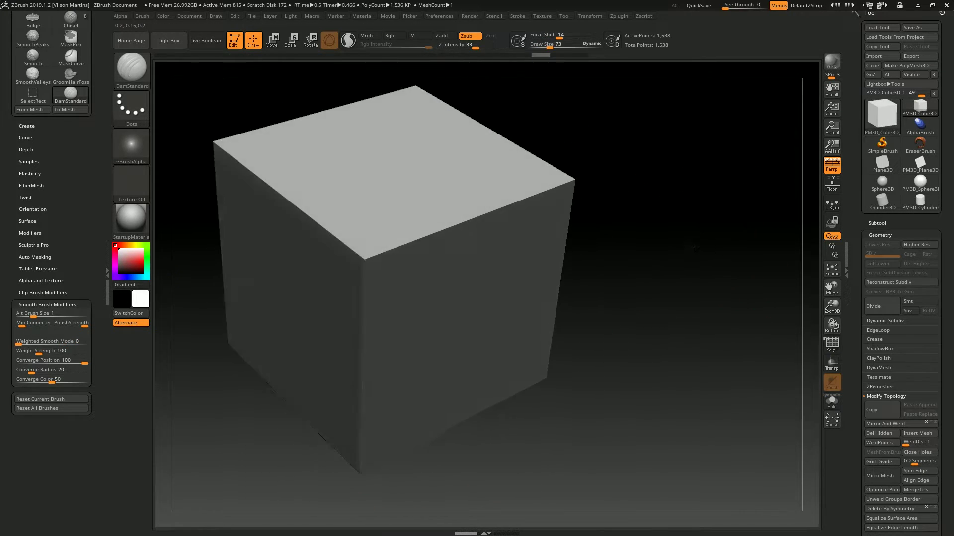
mouse_move(694, 248)
left_mouse_down()
mouse_move(670, 117)
mouse_move(617, 181)
mouse_move(670, 164)
left_mouse_up()
key("shift+f")
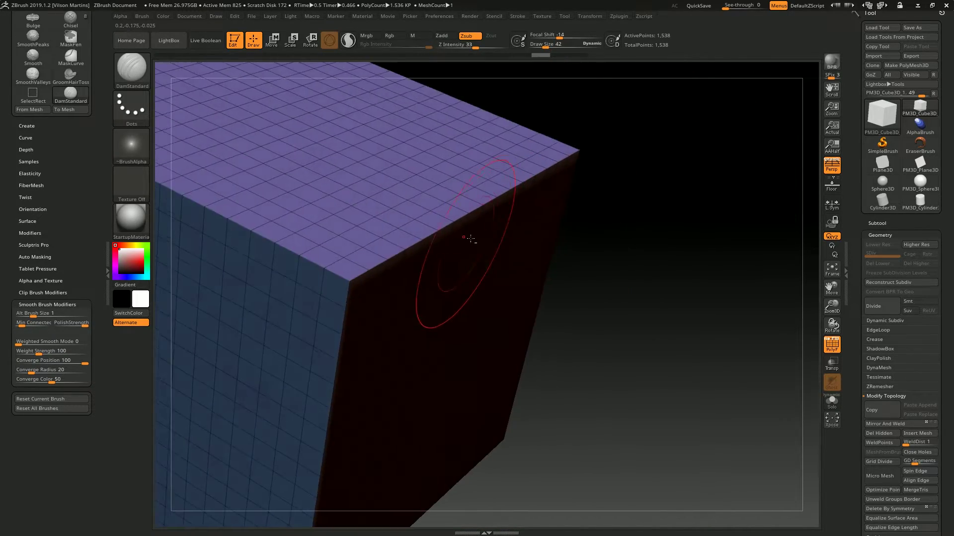
key("shift")
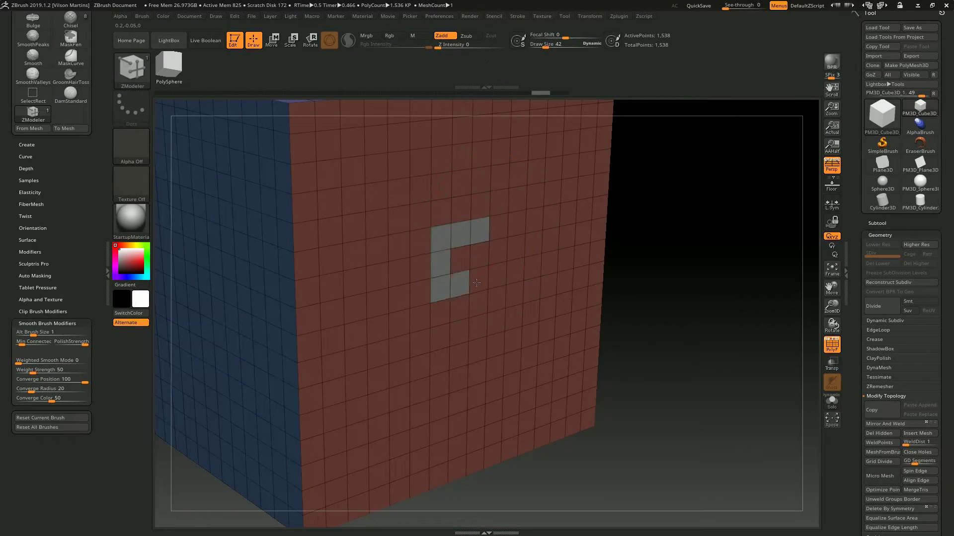
left_click_drag(528, 248, 681, 277)
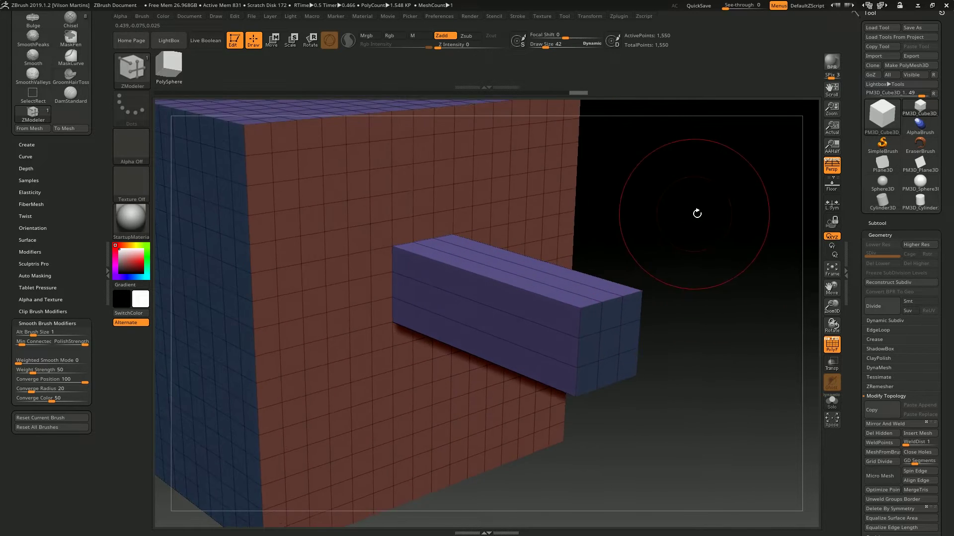
- Smooth the polygroup border at the extruded block's base in mode 6, check it from several angles, and undo the smoothing
left_click_drag(427, 254, 442, 276, "shift")
mouse_move(609, 215)
left_mouse_down()
mouse_move(621, 211)
mouse_move(614, 213)
left_mouse_up()
left_click_drag(546, 230, 559, 223)
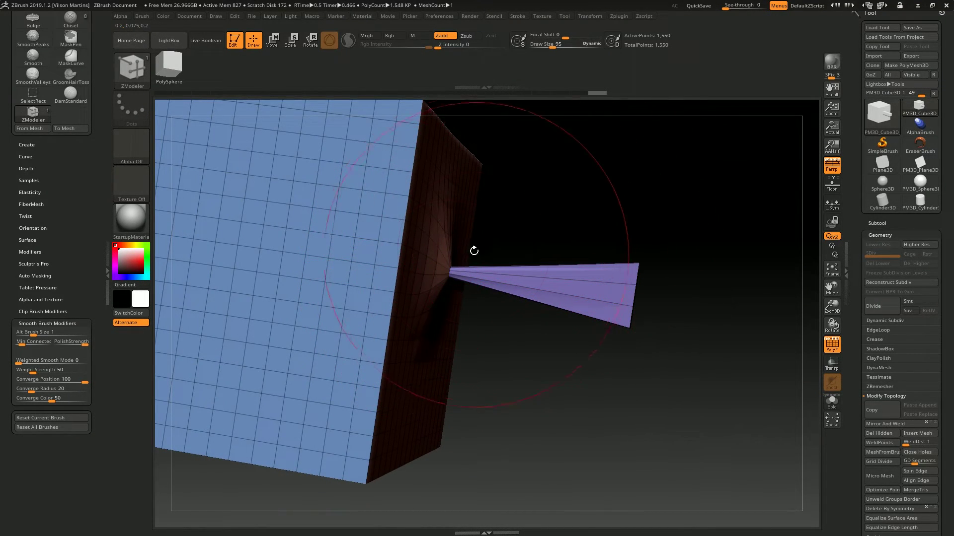
left_click_drag(475, 253, 448, 271)
left_click_drag(571, 228, 616, 234)
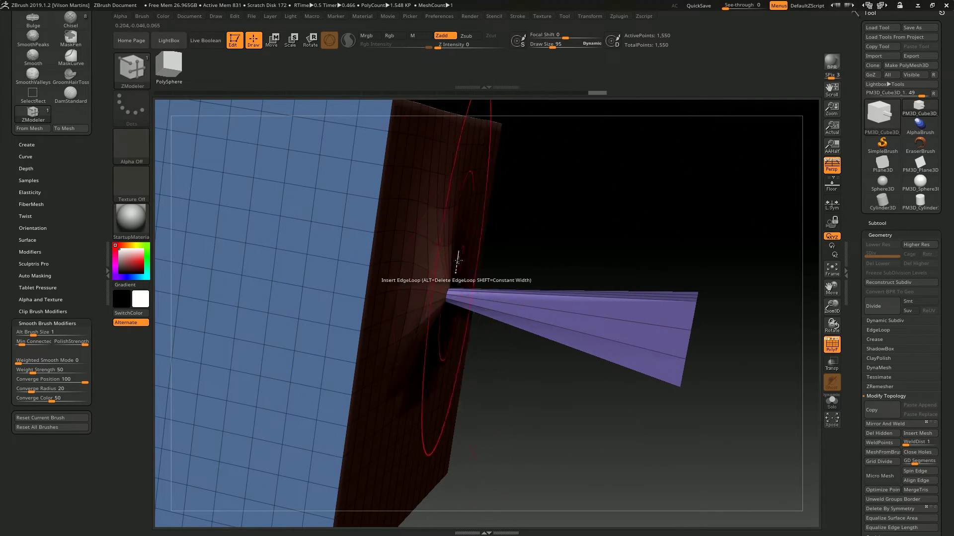
left_click_drag(641, 198, 678, 193)
key("ctrl+z")
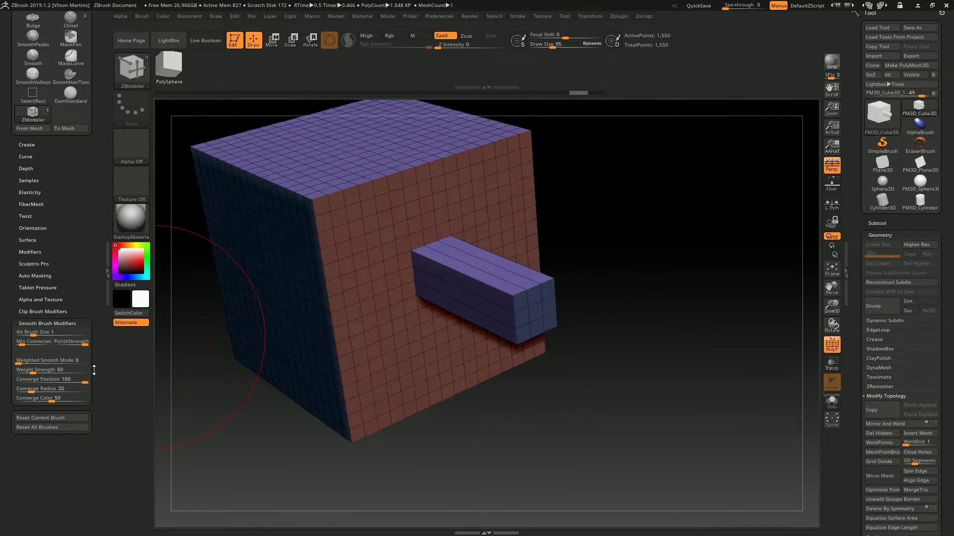
- Smooth the block's base border with a Weight Strength of about 223, turn off perspective, and undo the smoothing
key("shift")
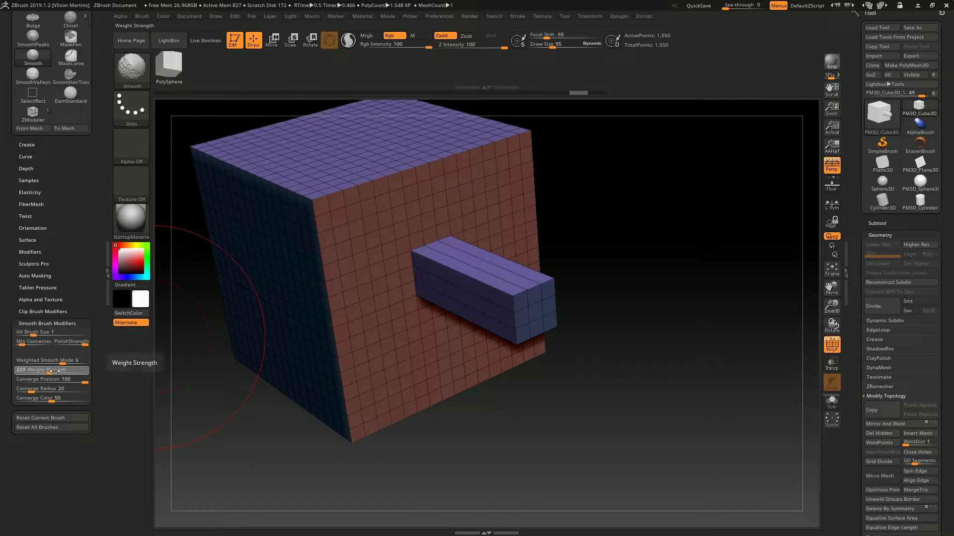
mouse_move(497, 288)
left_mouse_down("shift")
mouse_move(546, 258)
mouse_move(588, 213)
left_mouse_up("shift")
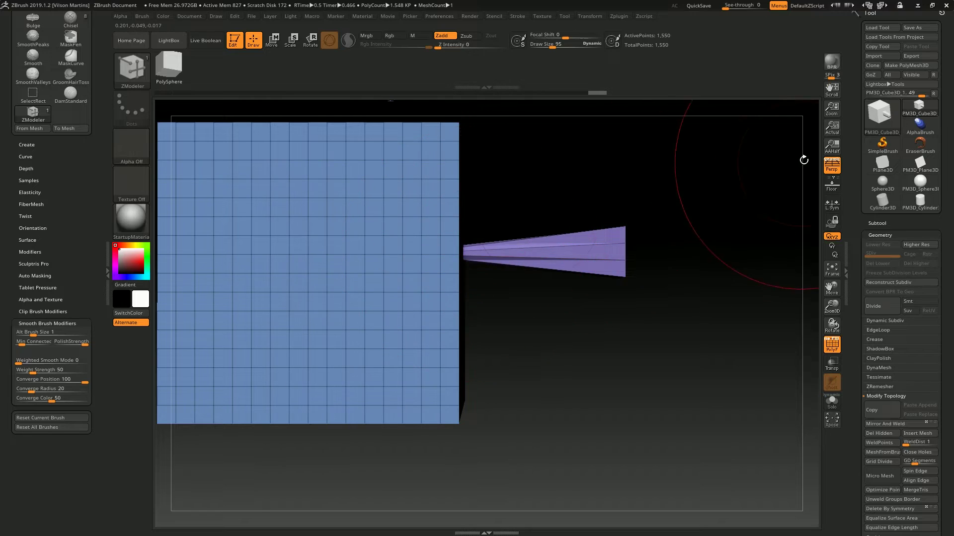
left_click(830, 165)
left_click_drag(493, 228, 419, 271)
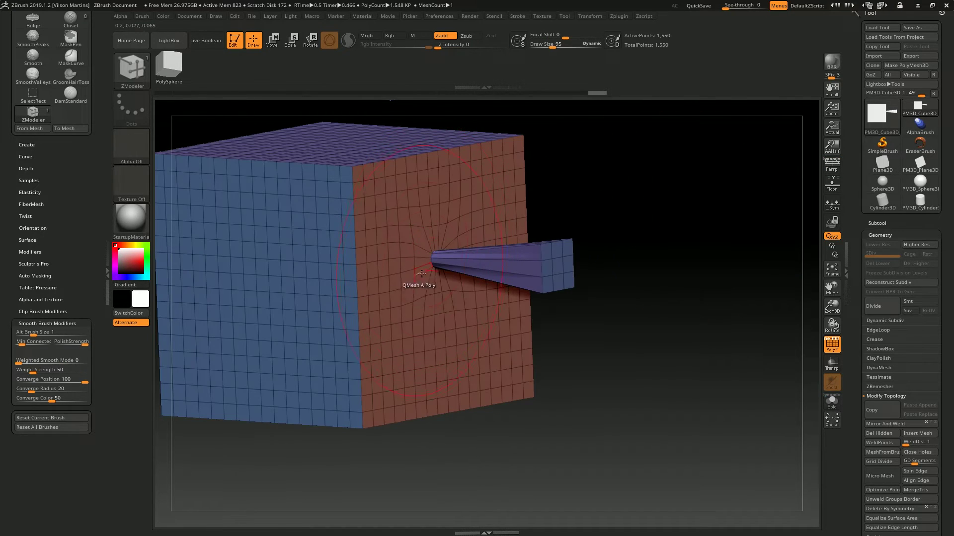
right_click_drag(502, 203, 439, 217)
mouse_move(413, 251)
right_mouse_down()
mouse_move(444, 245)
mouse_move(430, 253)
right_mouse_up()
key("ctrl+z")
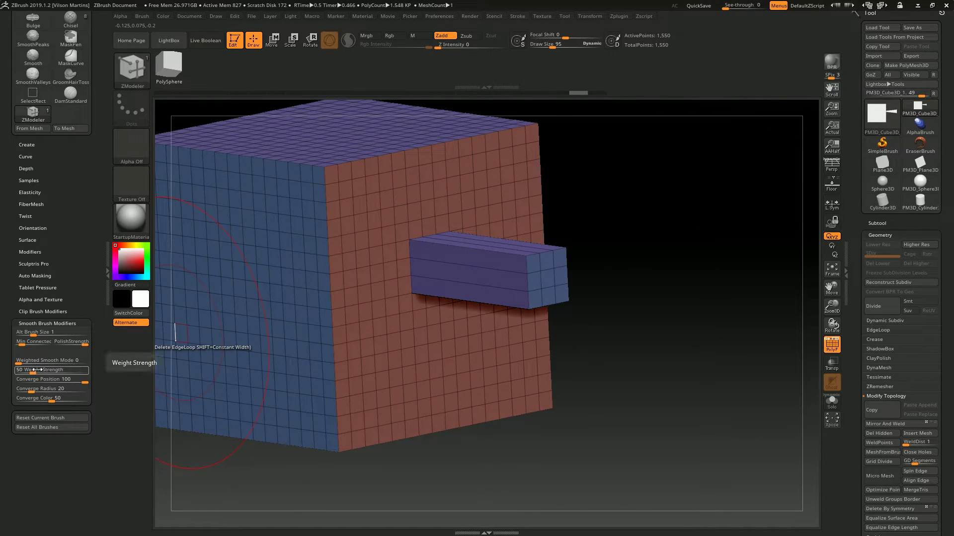
- Set the Smooth brush's Weight Strength to 1000 and its Weighted Smooth Mode to 7, Creased Edges
key("shift")
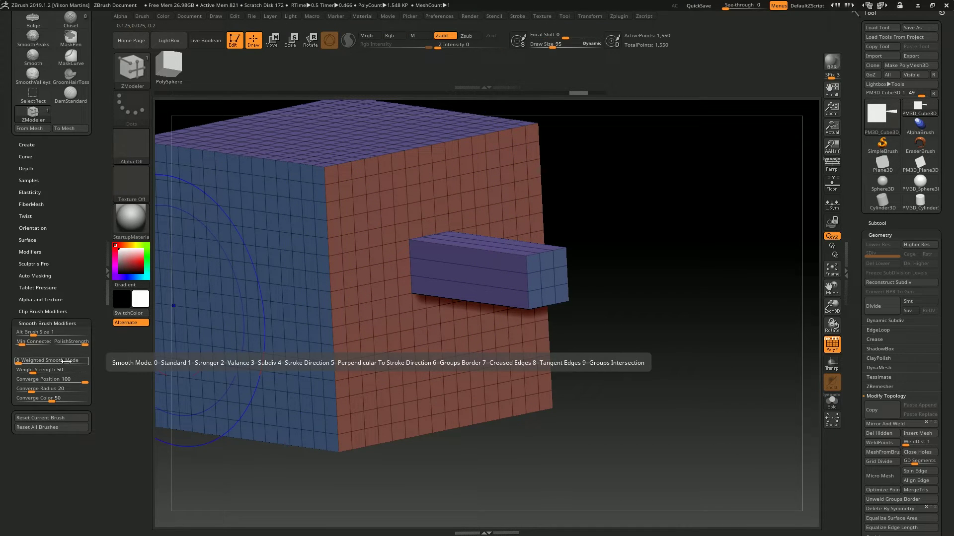
key("shift")
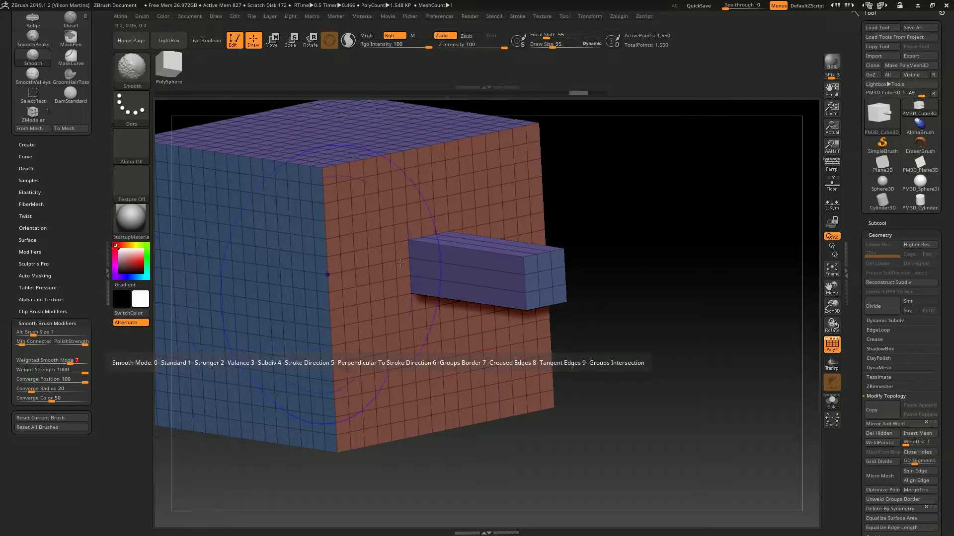
mouse_move(671, 199)
left_mouse_down()
mouse_move(646, 210)
mouse_move(430, 209)
left_mouse_up()
left_click_drag(634, 172, 467, 215)
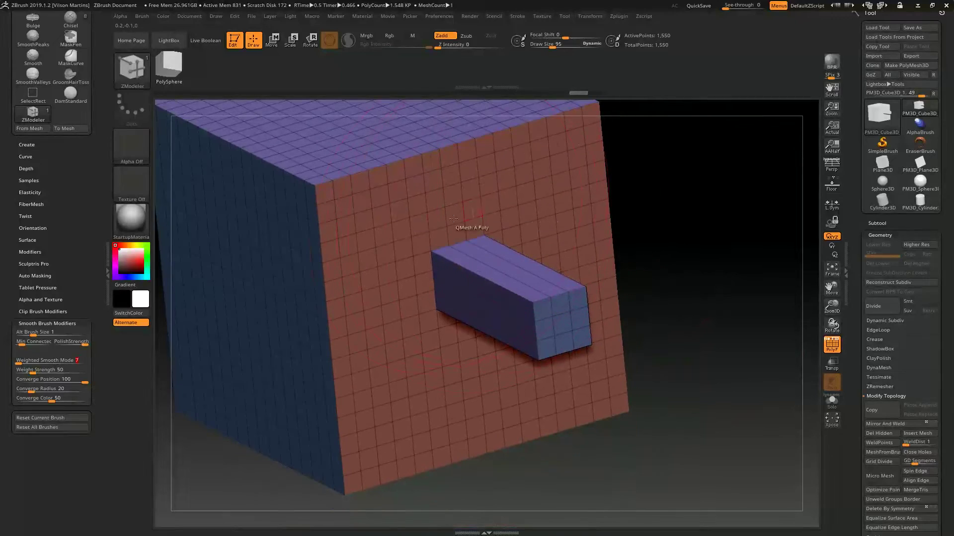
- Try smoothing around the block's base in mode 7 and undo the stroke
left_click_drag(661, 199, 682, 182)
mouse_move(474, 186)
right_mouse_down("alt")
mouse_move(479, 277)
mouse_move(497, 229)
right_mouse_up("alt")
left_click_drag(496, 229, 484, 264, "shift")
key("ctrl+z")
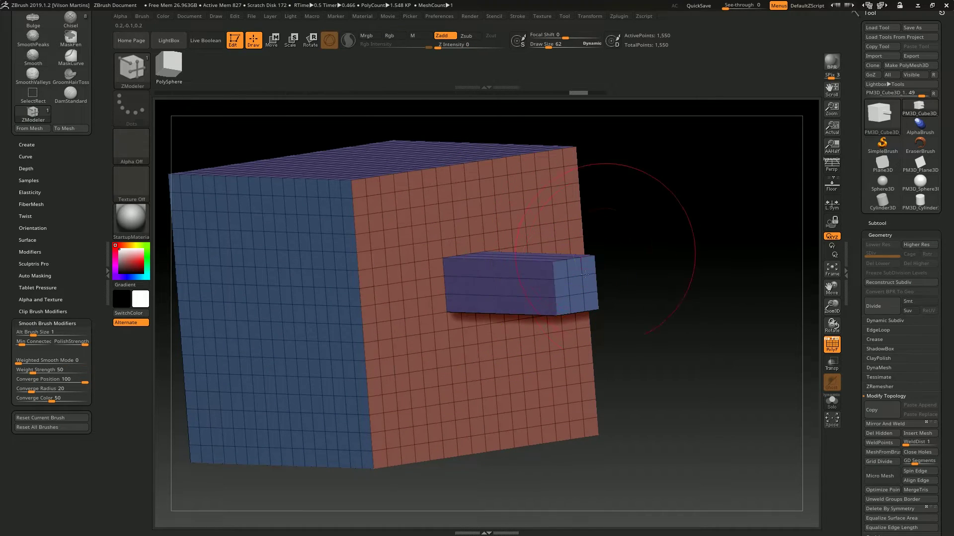
- Open the Crease options for the cube's geometry
right_click_drag(485, 221, 565, 269)
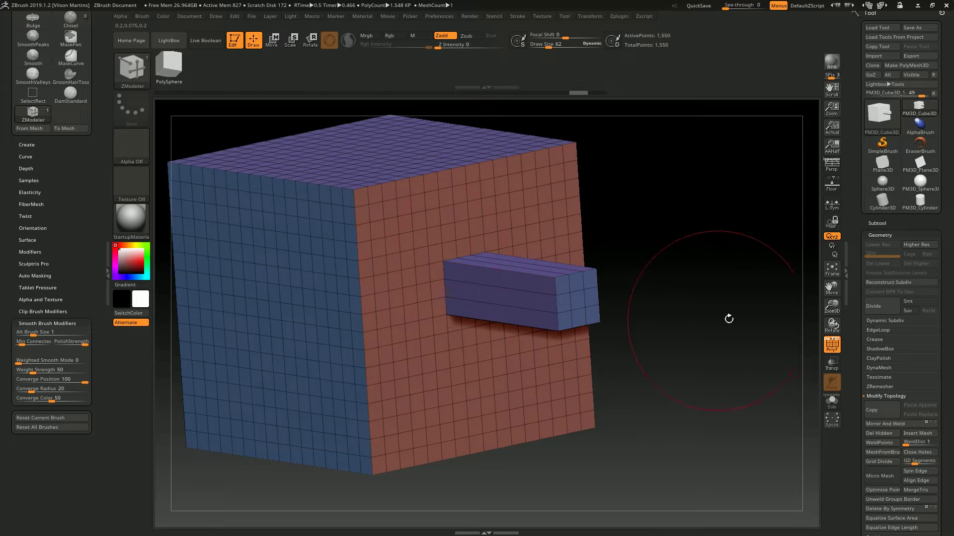
right_click_drag(664, 234, 716, 293, "ctrl")
left_click_drag(858, 371, 867, 325)
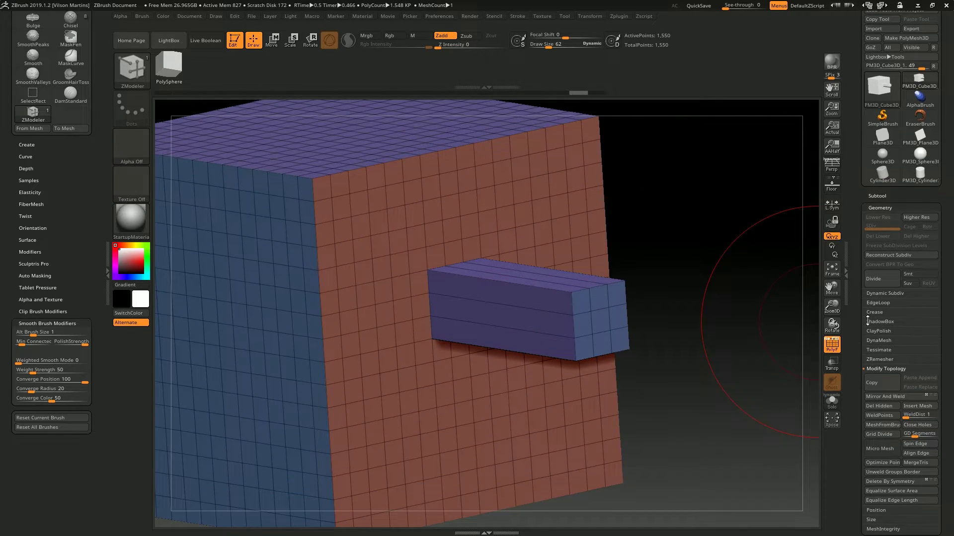
left_click(874, 312)
scroll(892, 270, "down", 1)
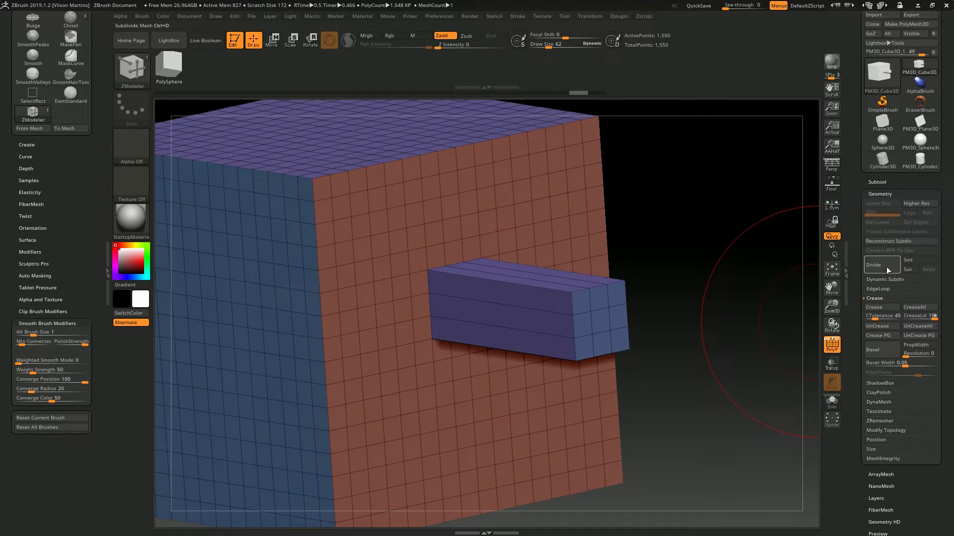
- Smooth the block's base border and its free-end border in mode 7, undoing each test
mouse_move(662, 201)
left_mouse_down()
mouse_move(664, 132)
mouse_move(719, 195)
mouse_move(693, 201)
left_mouse_up()
mouse_move(455, 278)
left_mouse_down("shift")
mouse_move(453, 259)
mouse_move(643, 222)
left_mouse_up("shift")
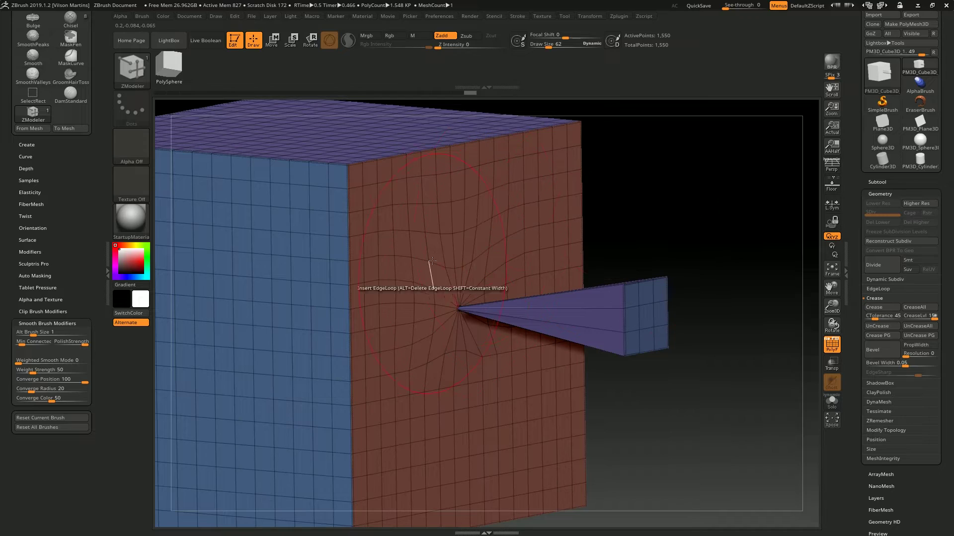
left_click_drag(656, 164, 624, 151)
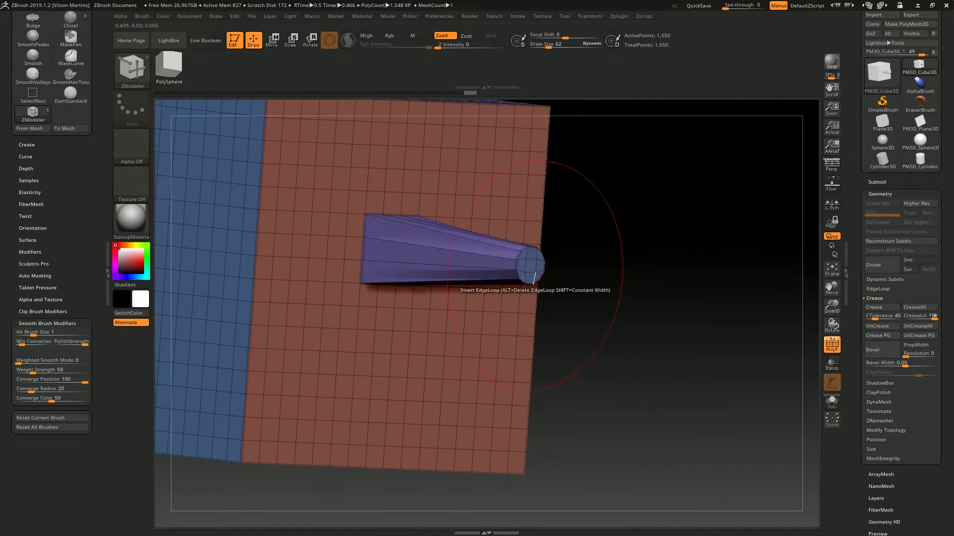
left_click_drag(542, 249, 545, 273, "alt")
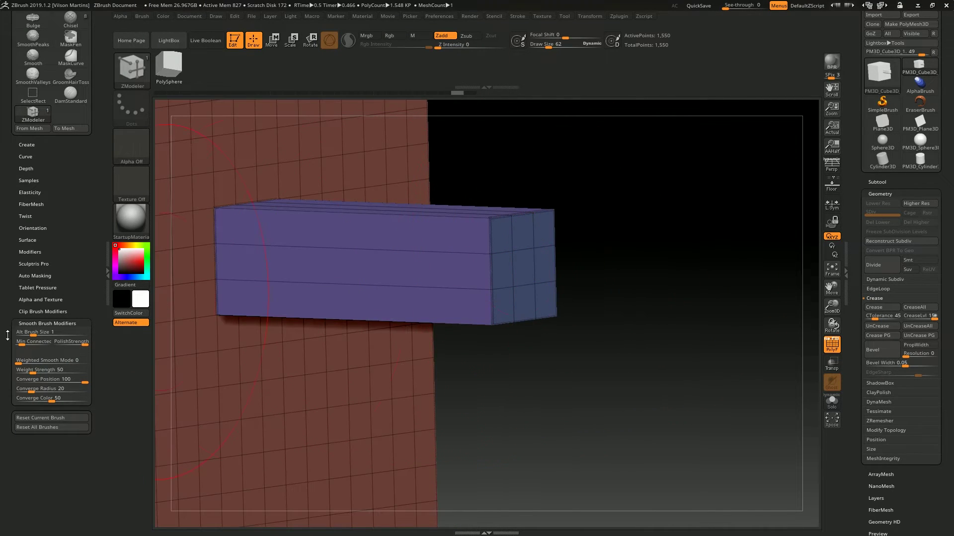
- Change the Weighted Smooth Mode, smooth the block's end face, and undo the smoothing
left_click(33, 361, "shift")
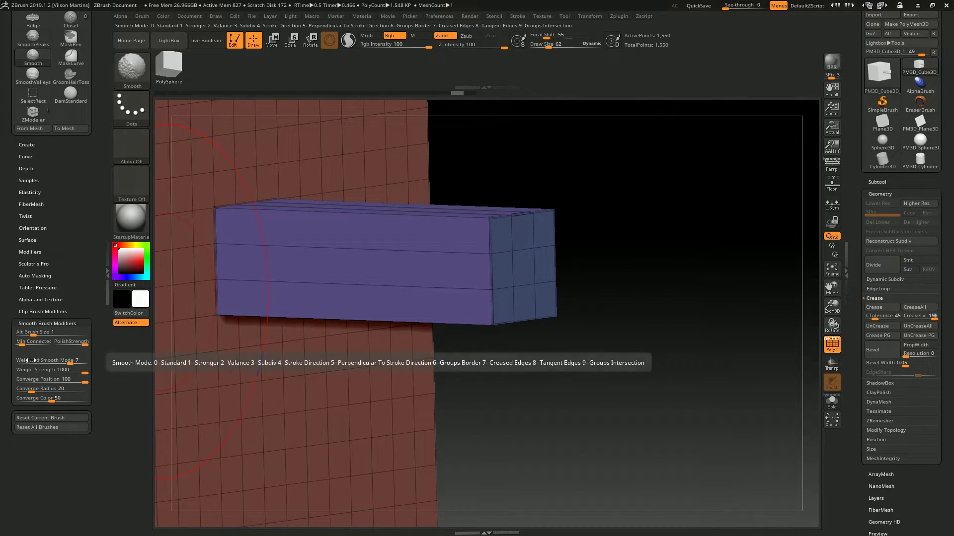
left_click(518, 266, "shift")
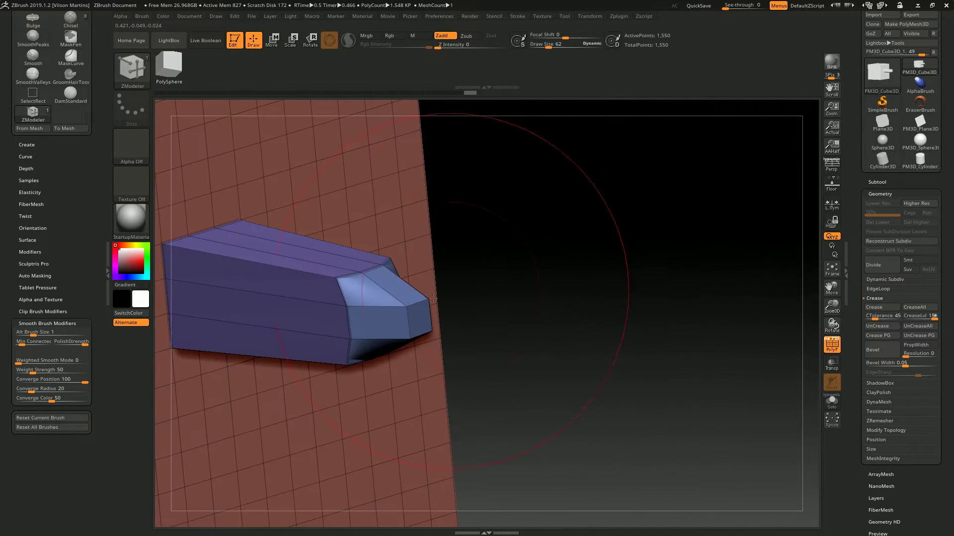
left_click_drag(491, 268, 616, 211, "shift")
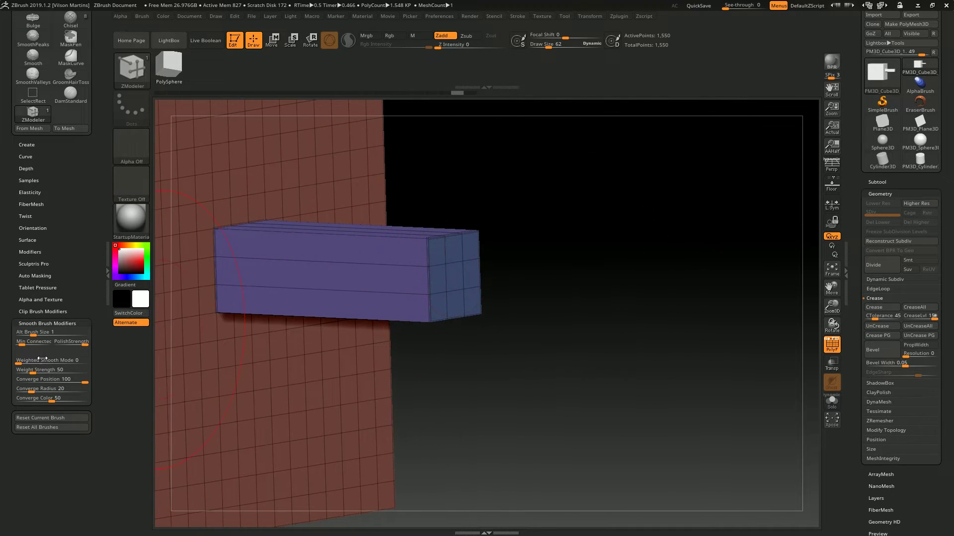
- Smooth the border of the block's end so the block tapers toward its free end, and inspect it from the side
left_click_drag(437, 293, 459, 278, "shift")
mouse_move(512, 253)
left_mouse_down()
mouse_move(528, 254)
mouse_move(576, 298)
left_mouse_up()
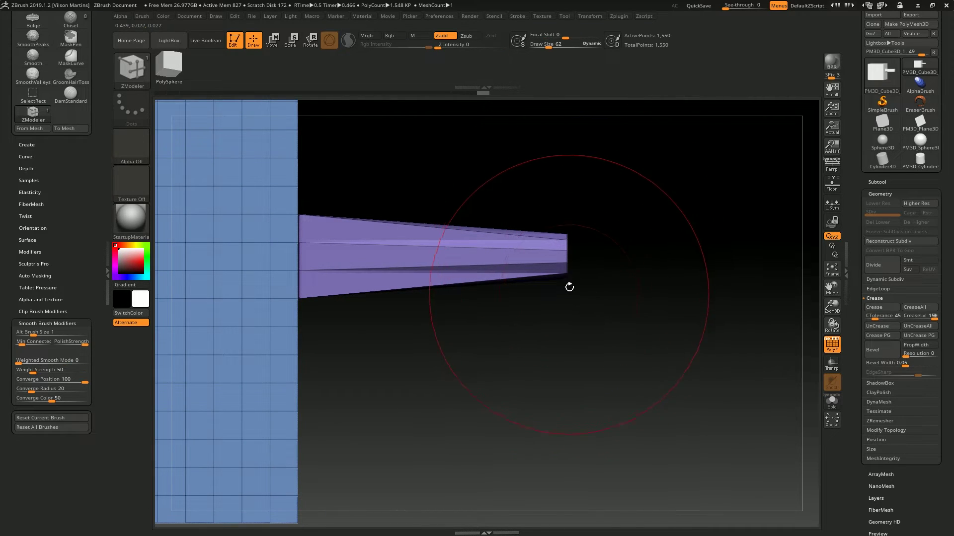
left_click_drag(604, 259, 518, 257)
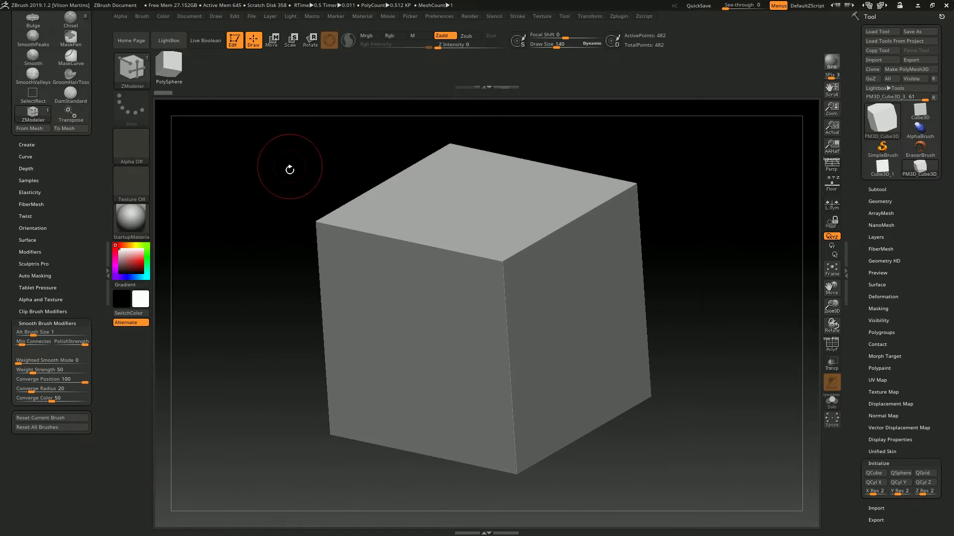
- Set the Weighted Smooth Mode to 8, Tangent Edges, and show the wireframe of the plain cube with the pole on top
left_click_drag(69, 365, 75, 361, "shift")
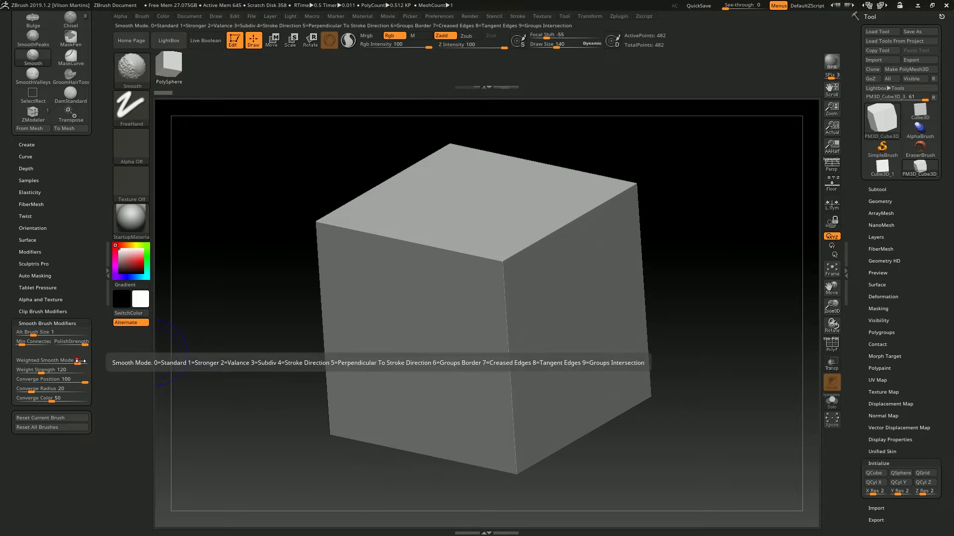
key("shift+f")
left_click_drag(626, 177, 447, 239)
mouse_move(413, 309)
left_mouse_down()
mouse_move(482, 249)
mouse_move(624, 202)
mouse_move(689, 163)
mouse_move(657, 183)
mouse_move(621, 270)
mouse_move(556, 308)
left_mouse_up()
mouse_move(670, 168)
left_mouse_down()
mouse_move(672, 234)
mouse_move(596, 317)
left_mouse_up()
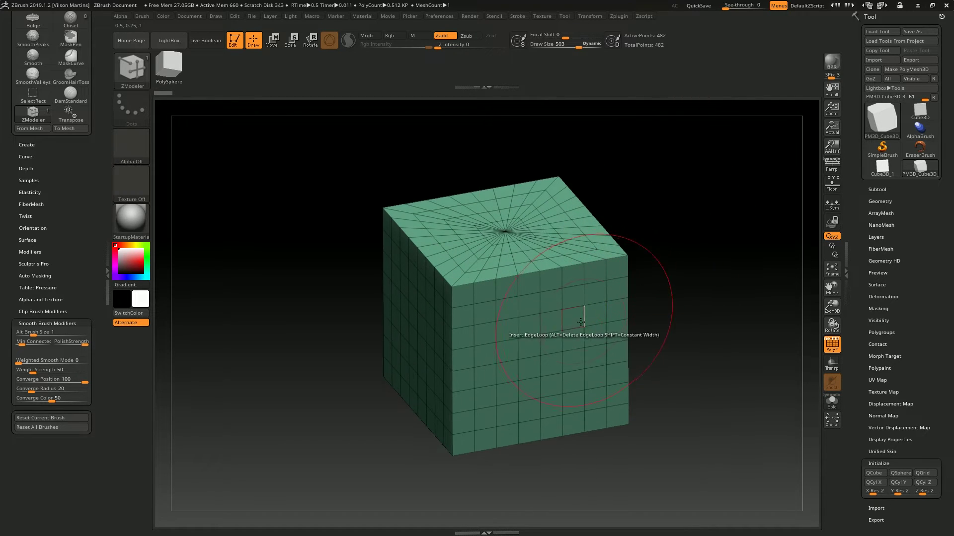
- Smooth the cube's side faces in mode 8 with a large brush and undo the strokes
key("shift")
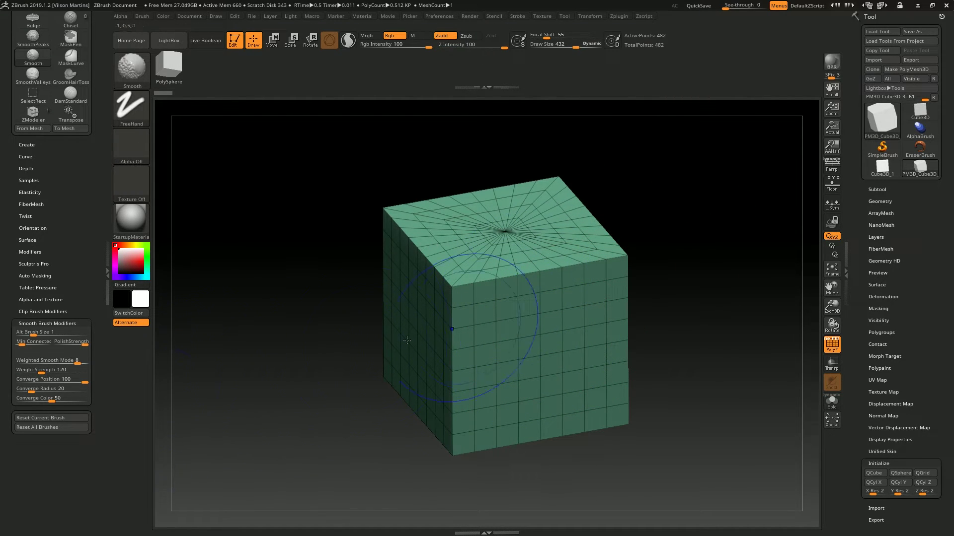
mouse_move(613, 325)
left_mouse_down("shift")
mouse_move(492, 358)
mouse_move(546, 308)
left_mouse_up("shift")
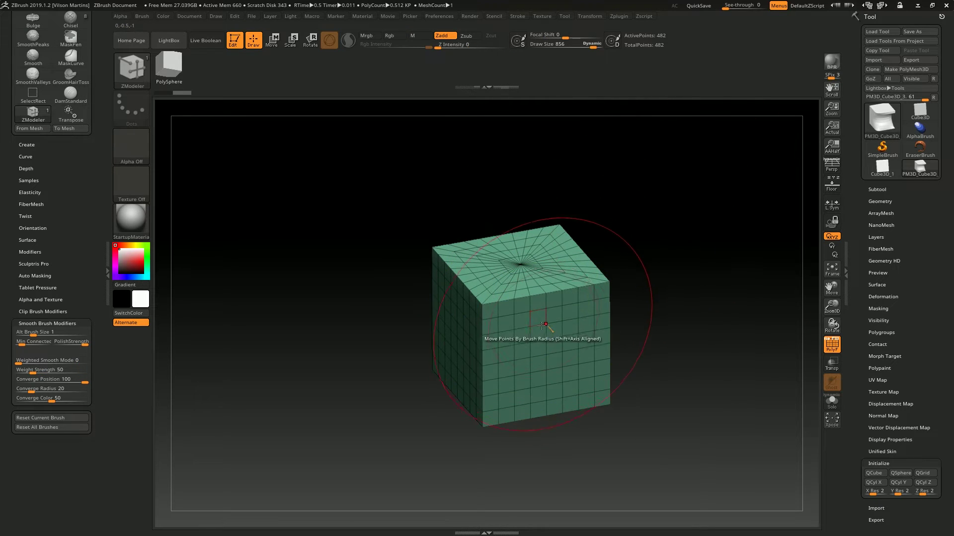
mouse_move(542, 331)
left_mouse_down("shift")
mouse_move(598, 270)
mouse_move(600, 362)
left_mouse_up("shift")
key("ctrl+z")
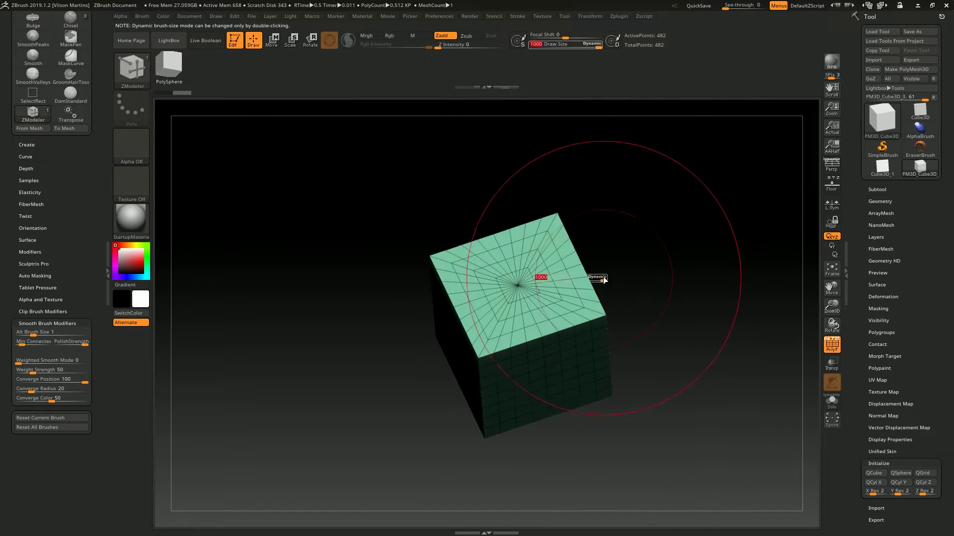
- Reduce the Draw Size to 251 and smooth the edge loops around the pole of the cube's top face in mode 8
left_click_drag(604, 280, 559, 267)
mouse_move(558, 267)
right_mouse_down()
mouse_move(537, 257)
mouse_move(531, 316)
mouse_move(545, 302)
right_mouse_up()
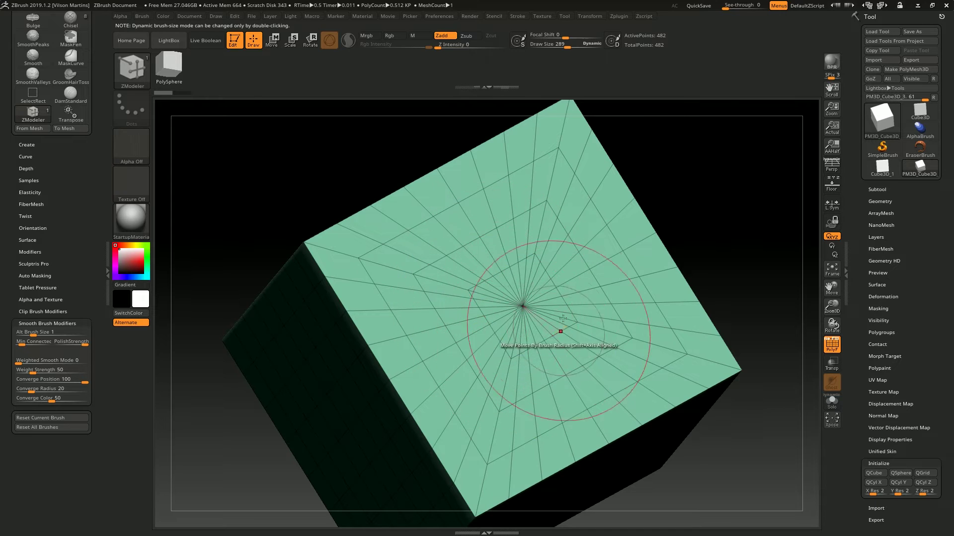
key("s")
left_click_drag(535, 309, 530, 309)
right_click_drag(528, 307, 526, 319, "ctrl")
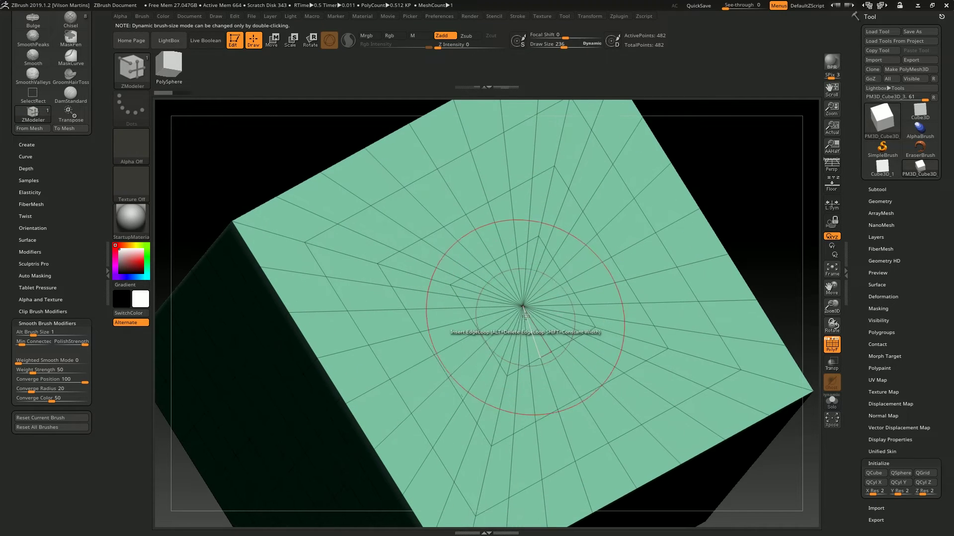
key("shift")
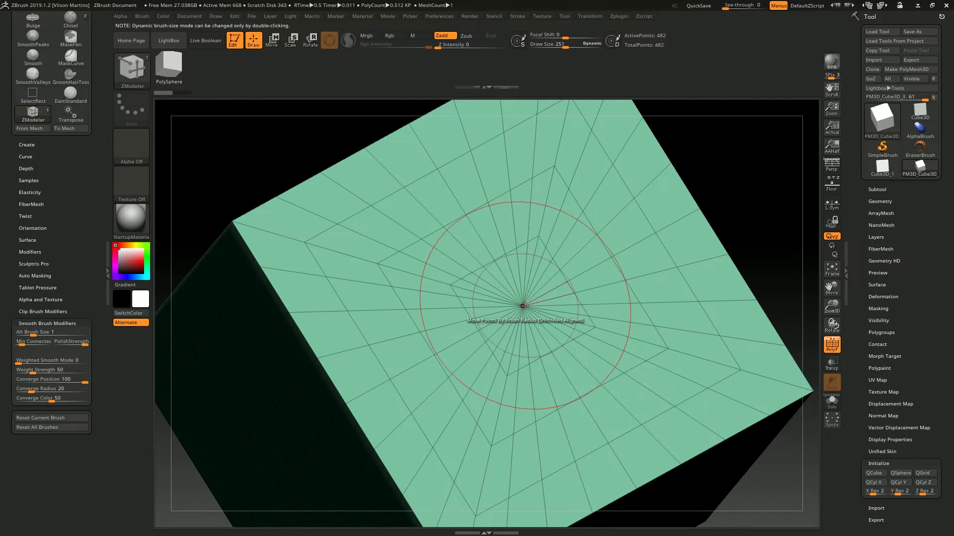
key("shift")
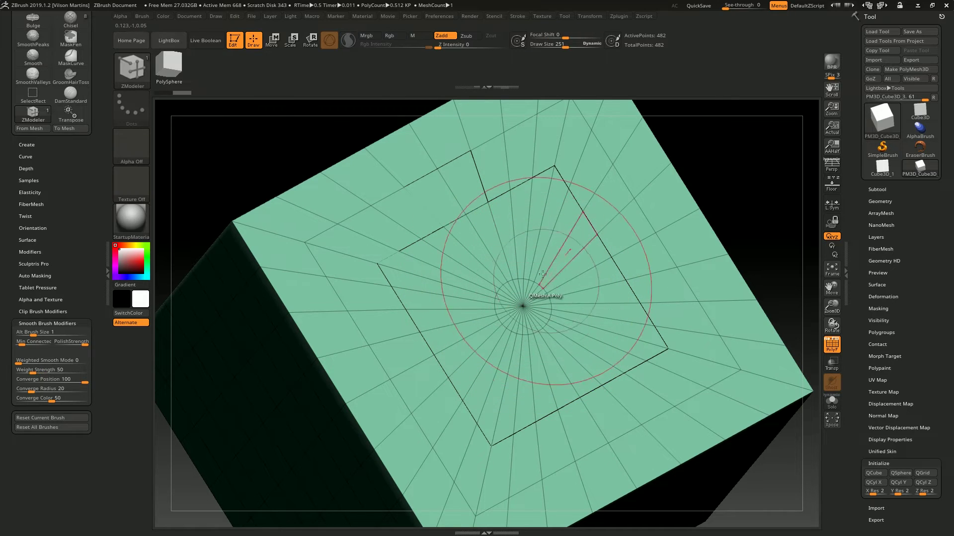
- Set the Weighted Smooth Mode to 0, Standard, and smooth around the pole of the cube's top face for comparison
key("ctrl")
key("shift")
left_click_drag(40, 361, 17, 361)
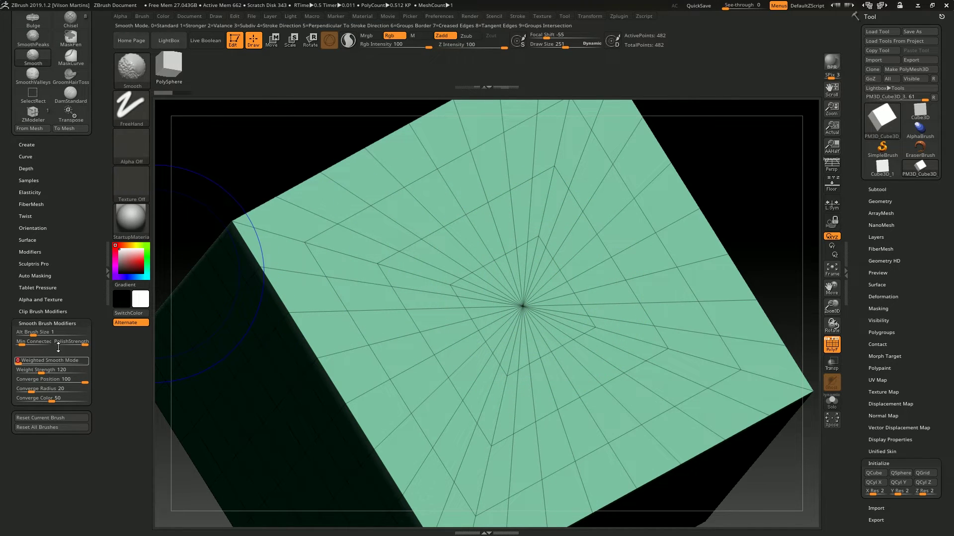
left_click_drag(524, 305, 539, 294, "shift")
mouse_move(536, 276)
right_mouse_down()
mouse_move(497, 290)
mouse_move(528, 300)
mouse_move(473, 276)
right_mouse_up()
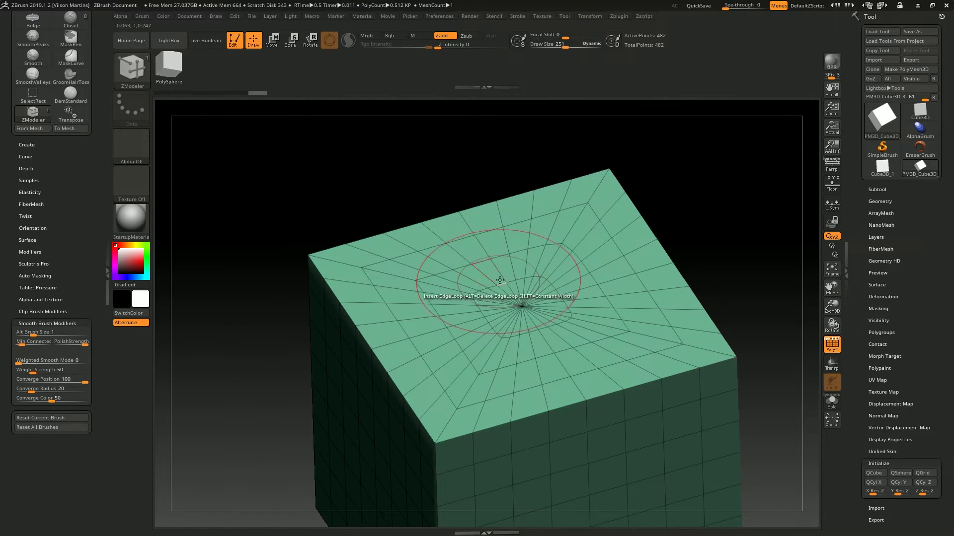
- Set the Weighted Smooth Mode back to 8, Tangent Edges, and smooth the pole of the top face viewed straight on
mouse_move(533, 357)
right_mouse_down()
mouse_move(551, 296)
mouse_move(516, 303)
right_mouse_up()
key("shift")
key("ctrl")
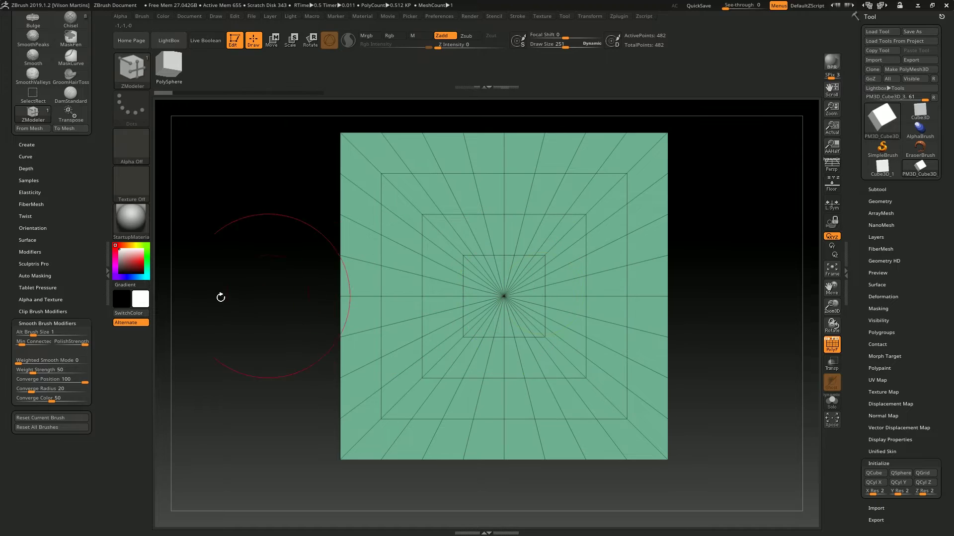
left_click_drag(55, 361, 70, 361)
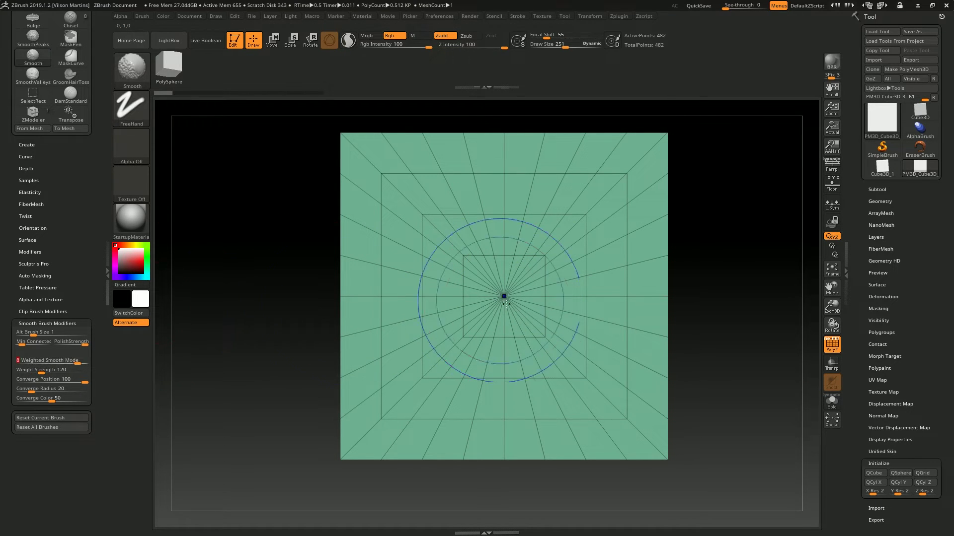
left_click_drag(504, 287, 513, 284, "shift")
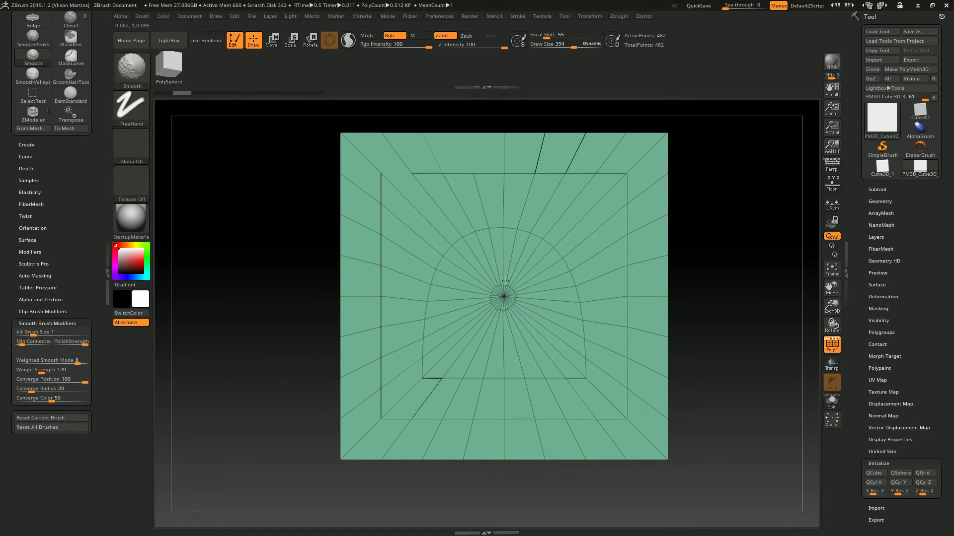
- Undo the last smoothing and smooth the edge loops around the top face's pole again in mode 8
left_click_drag(761, 289, 730, 239)
key("ctrl+z")
left_click_drag(512, 296, 486, 282, "shift")
mouse_move(504, 289)
right_mouse_down()
mouse_move(535, 177)
mouse_move(680, 205)
right_mouse_up()
right_click_drag(554, 226, 498, 238, "alt")
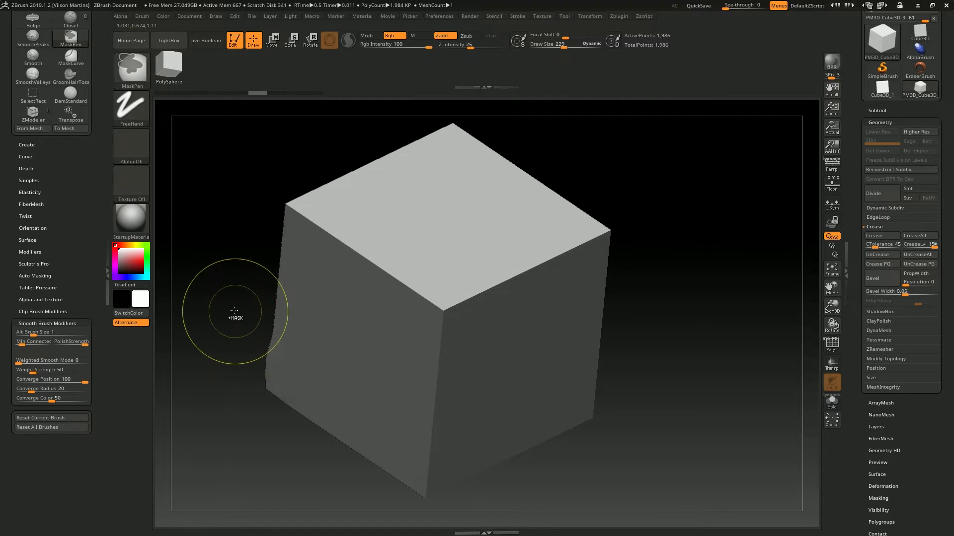
- Show the subdivided cube's polygroups with wireframe and set the Draw Size to 175 while inspecting its roughened faces
mouse_move(234, 320)
left_mouse_down()
mouse_move(241, 283)
mouse_move(80, 363)
left_mouse_up()
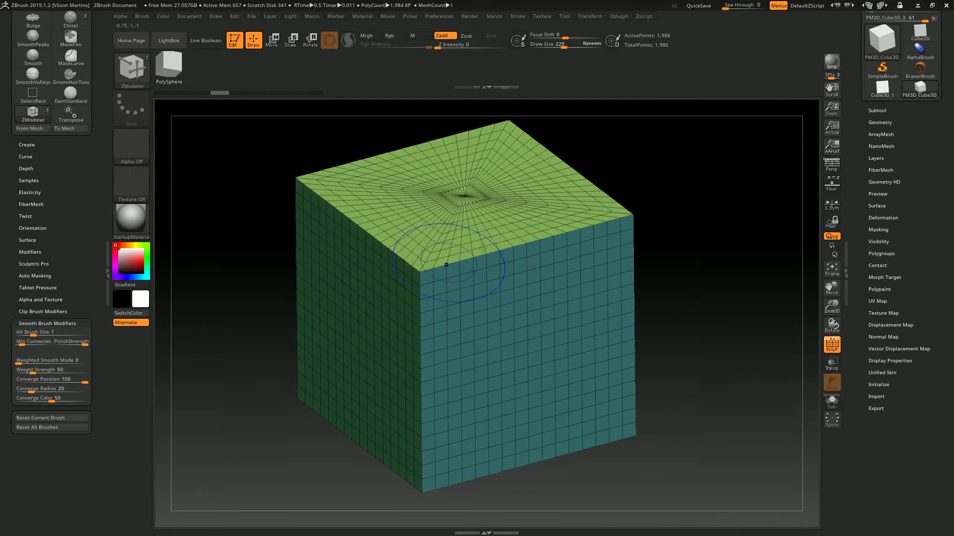
key("shift+f")
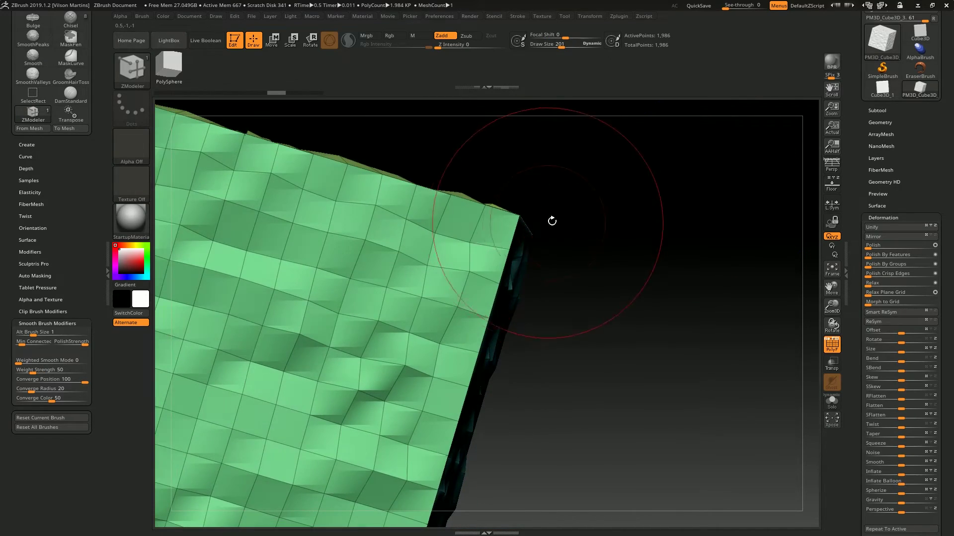
key("s")
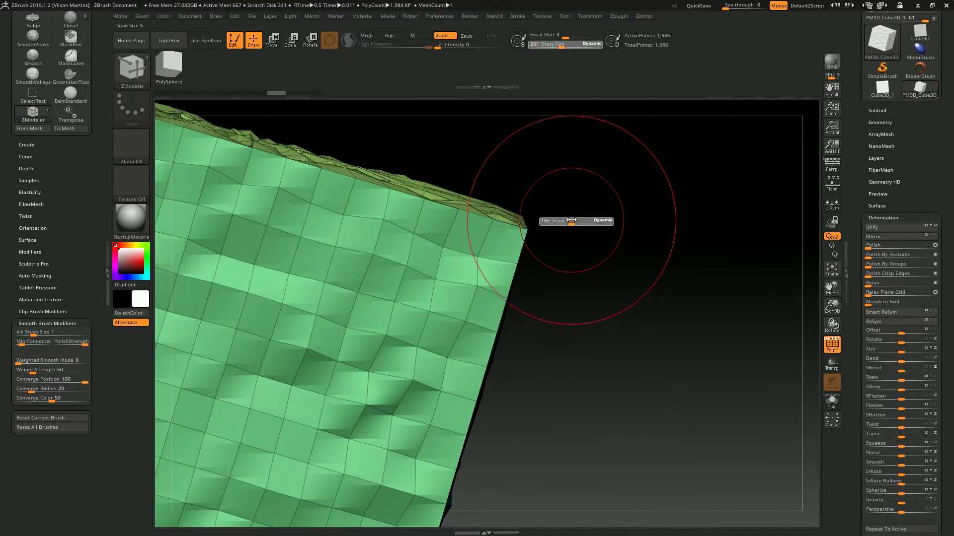
left_click_drag(572, 220, 570, 220)
left_click_drag(596, 220, 571, 211)
mouse_move(613, 184)
left_mouse_down()
mouse_move(666, 210)
mouse_move(649, 193)
left_mouse_up()
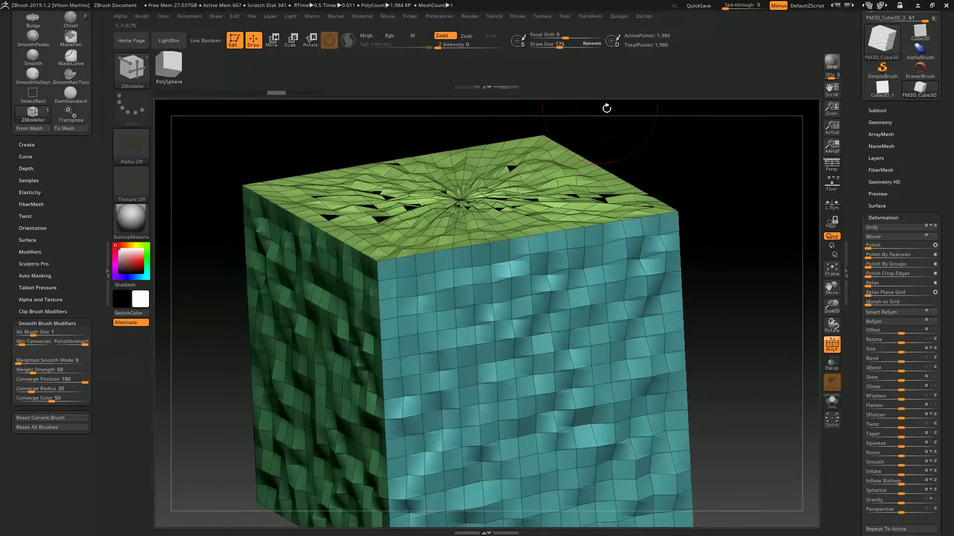
mouse_move(606, 106)
left_mouse_down()
mouse_move(330, 204)
mouse_move(511, 123)
mouse_move(739, 183)
mouse_move(631, 164)
mouse_move(471, 234)
mouse_move(488, 281)
mouse_move(559, 195)
mouse_move(479, 285)
left_mouse_up()
- Hide the wireframe, set the Weighted Smooth Mode to 9, Groups Intersection, and smooth one roughened side face of the cube
key("shift+f")
key("shift")
left_click_drag(85, 362, 17, 362, "shift")
mouse_move(389, 287)
right_mouse_down()
mouse_move(422, 258)
mouse_move(445, 309)
mouse_move(489, 293)
right_mouse_up()
mouse_move(489, 303)
left_mouse_down("shift")
mouse_move(529, 271)
mouse_move(347, 319)
mouse_move(372, 447)
mouse_move(432, 412)
mouse_move(390, 384)
left_mouse_up("shift")
mouse_move(681, 281)
left_mouse_down()
mouse_move(213, 383)
mouse_move(543, 308)
mouse_move(532, 362)
mouse_move(563, 219)
mouse_move(507, 155)
mouse_move(472, 148)
left_mouse_up()
mouse_move(648, 215)
left_mouse_down()
mouse_move(620, 183)
mouse_move(649, 239)
mouse_move(672, 111)
mouse_move(747, 175)
mouse_move(581, 202)
mouse_move(762, 150)
left_mouse_up()
left_click(33, 56)
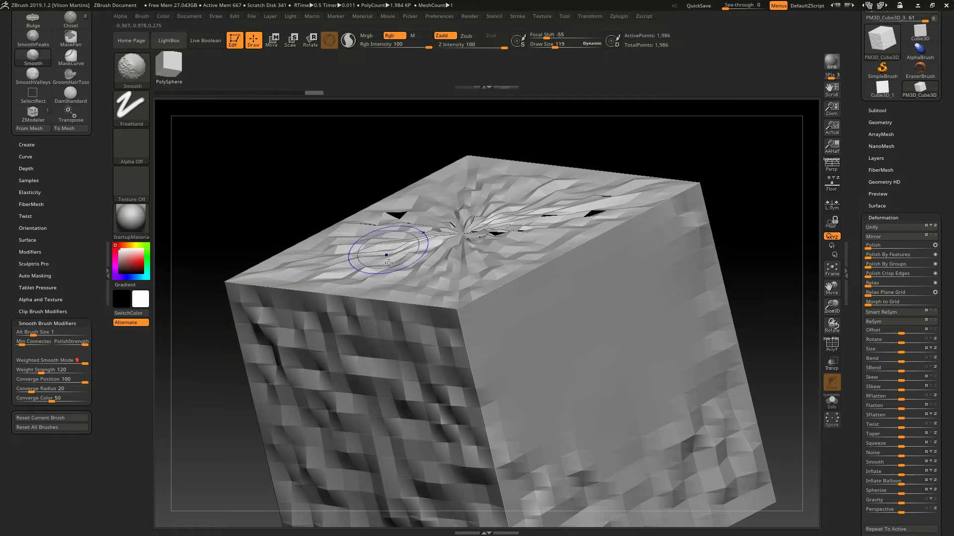
- Show the polygroup wireframe to check where the group borders run, and hide it again
key("shift+f")
right_click_drag(459, 286, 496, 234, "alt")
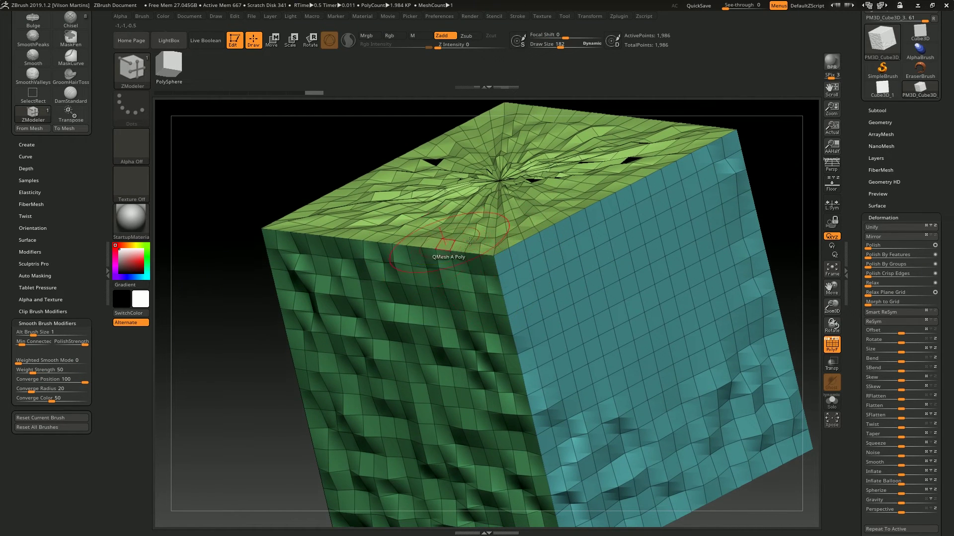
key("shift+f")
right_click_drag(422, 263, 418, 278, "ctrl")
- Smooth the cube's rough top face up to its borders in mode 9 with the Draw Size at 306
mouse_move(417, 233)
left_mouse_down("shift")
mouse_move(404, 286)
mouse_move(325, 252)
mouse_move(368, 393)
mouse_move(472, 293)
mouse_move(482, 263)
left_mouse_up("shift")
right_click_drag(454, 245, 477, 288)
right_click_drag(437, 183, 345, 223, "alt")
left_click_drag(442, 283, 368, 324, "shift")
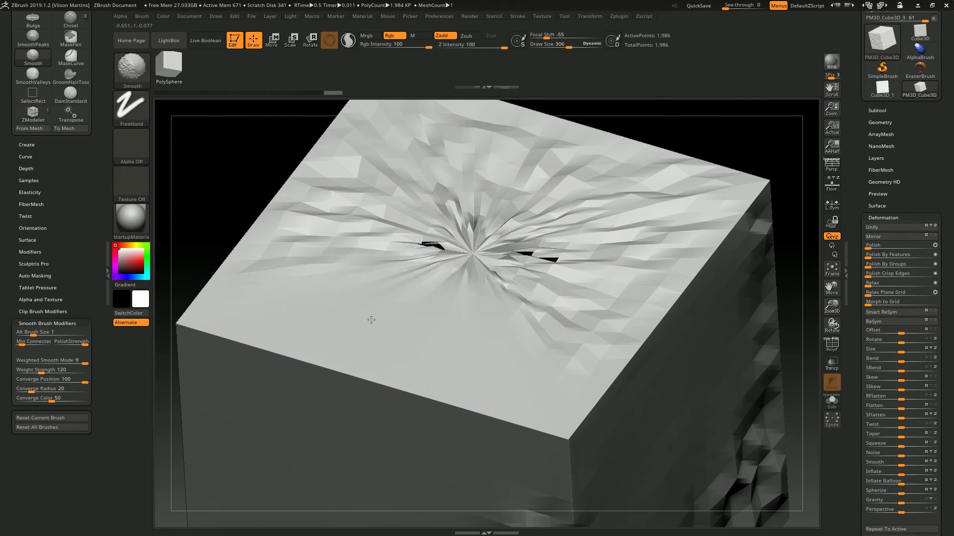
left_click_drag(368, 325, 539, 323, "shift")
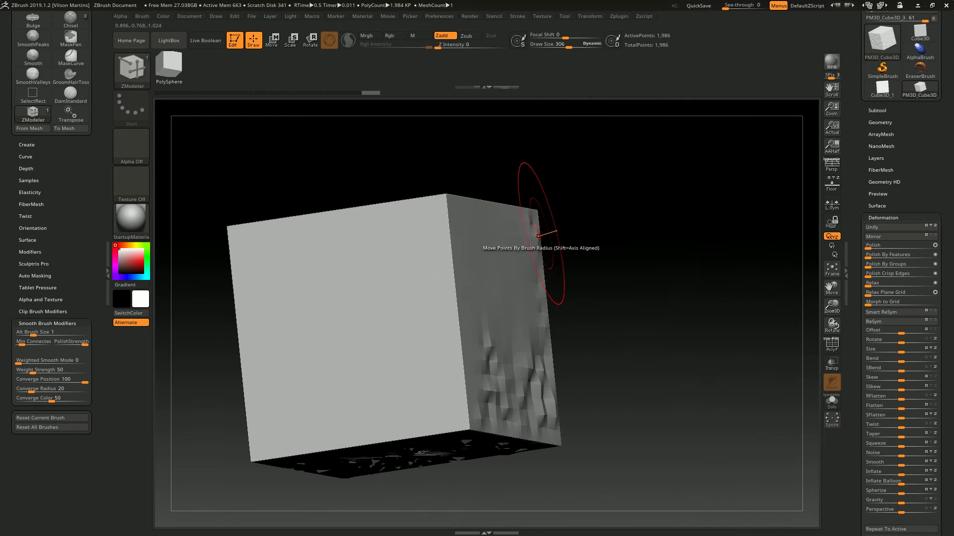
- Smooth the remaining rough side face of the cube in mode 9, keeping its edges sharp
mouse_move(532, 230)
right_mouse_down()
mouse_move(495, 406)
mouse_move(577, 260)
mouse_move(502, 235)
mouse_move(546, 248)
right_mouse_up()
left_click_drag(469, 388, 555, 290, "shift")
right_click_drag(555, 290, 506, 313)
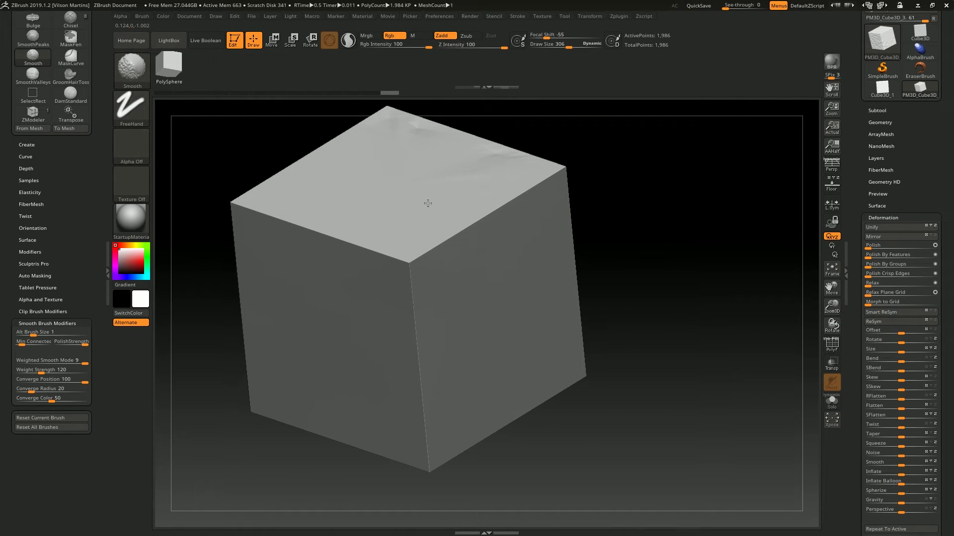
- Undo the mode 9 smoothing strokes and the roughening to restore the plain cube
key("ctrl+z")
key("ctrl+z")
right_click_drag(202, 245, 159, 269, "alt")
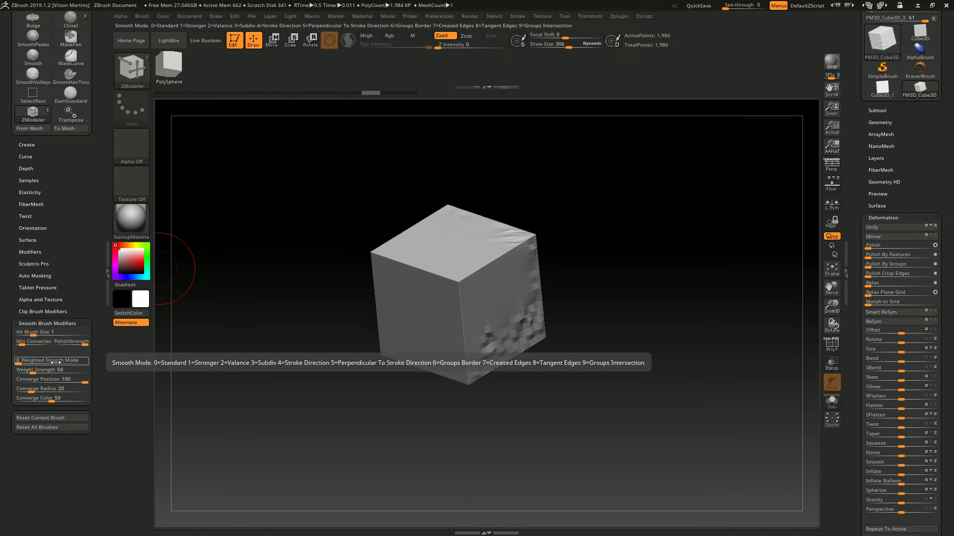
key("ctrl+z")
key("ctrl+z")
key("ctrl+z")
key("ctrl+z")
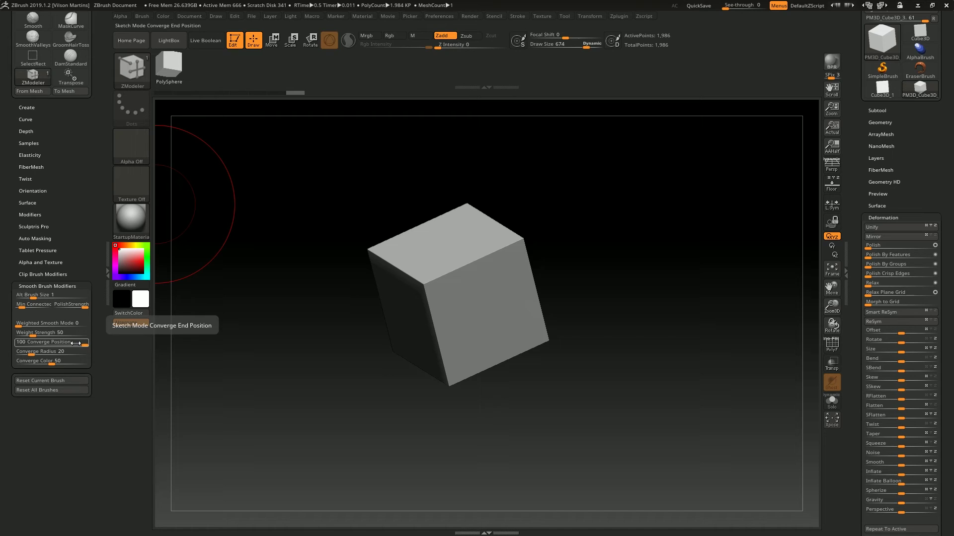
- View the save dialog for brush presets and its BrushPresets folder, and close it without saving
key("ctrl")
left_click_drag(78, 196, 78, 326)
mouse_move(320, 194)
left_mouse_down()
mouse_move(352, 173)
mouse_move(355, 203)
left_mouse_up()
mouse_move(52, 287)
left_mouse_down()
mouse_move(69, 202)
mouse_move(34, 235)
left_mouse_up()
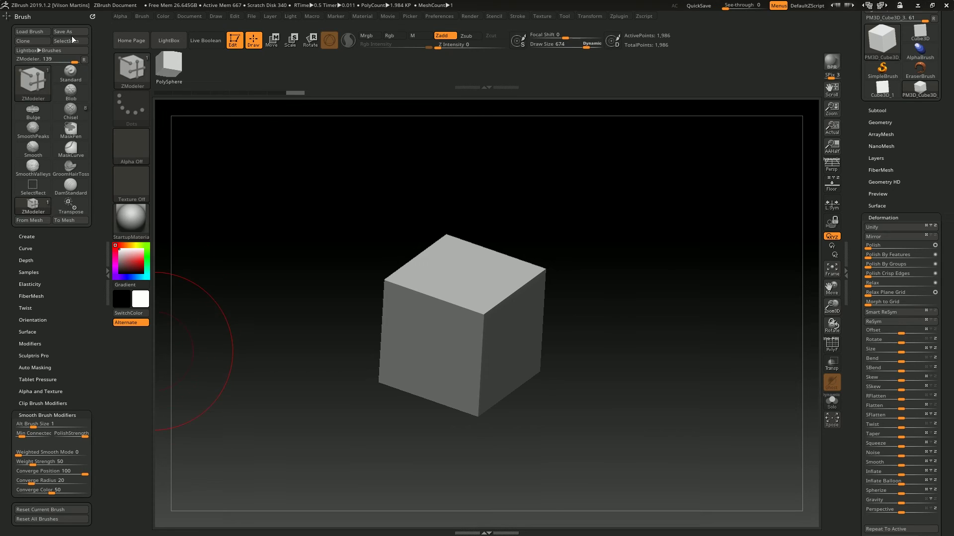
mouse_move(79, 327)
left_mouse_down()
mouse_move(74, 238)
mouse_move(74, 300)
left_mouse_up()
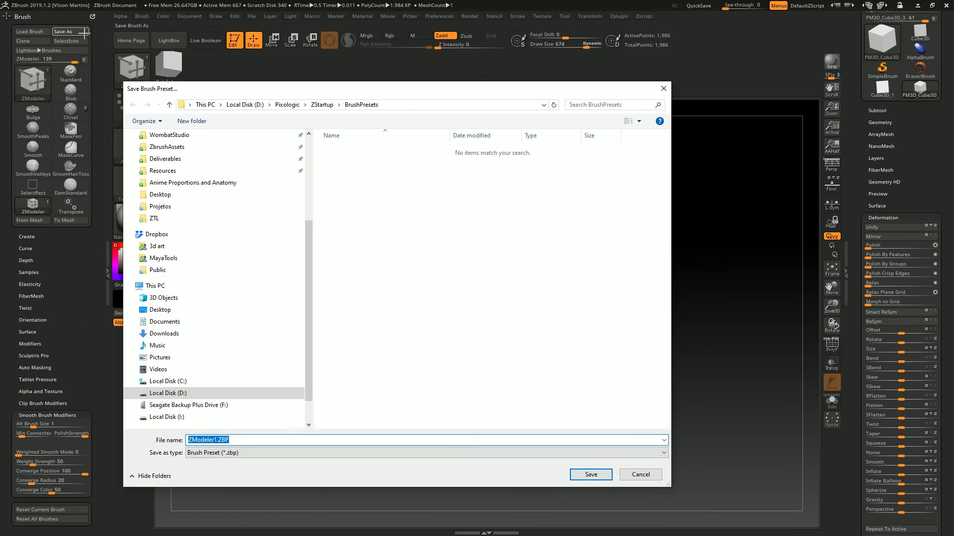
key("Escape")
left_click_drag(460, 222, 424, 179)
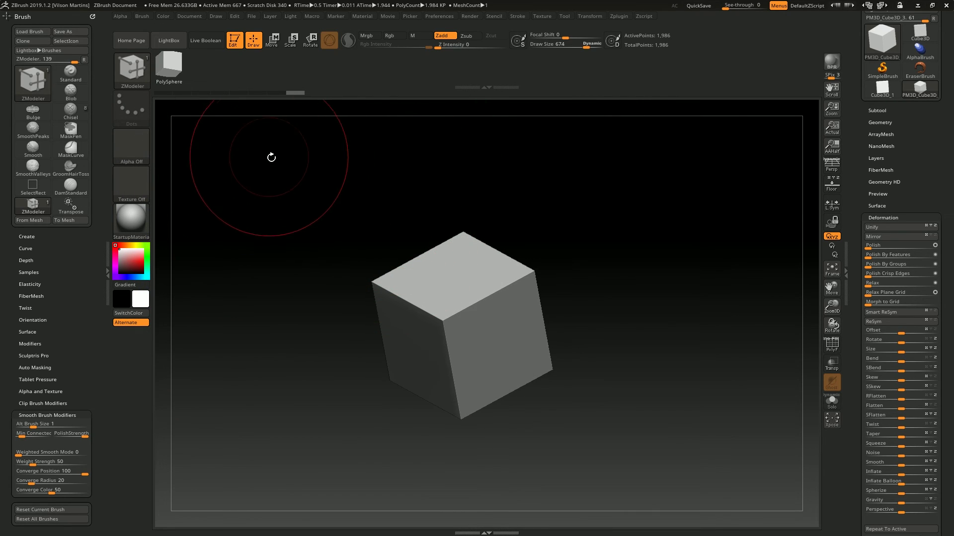
left_click_drag(364, 193, 398, 179)
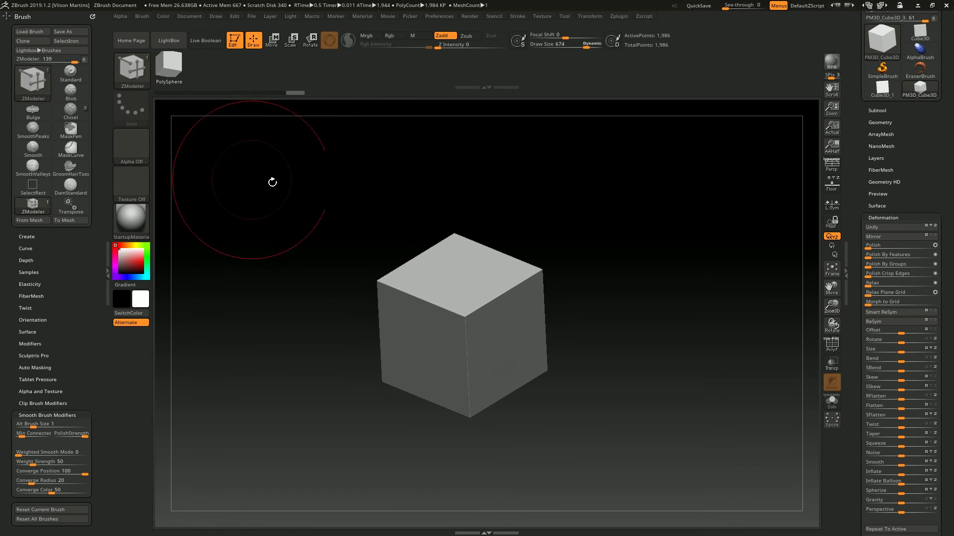
key("bracketleft")
right_click_drag(645, 222, 675, 228, "ctrl")
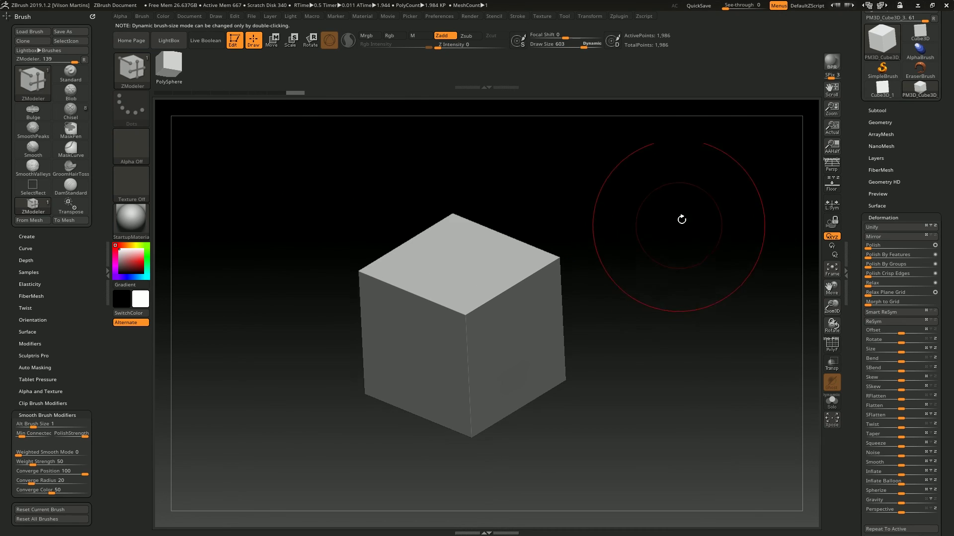